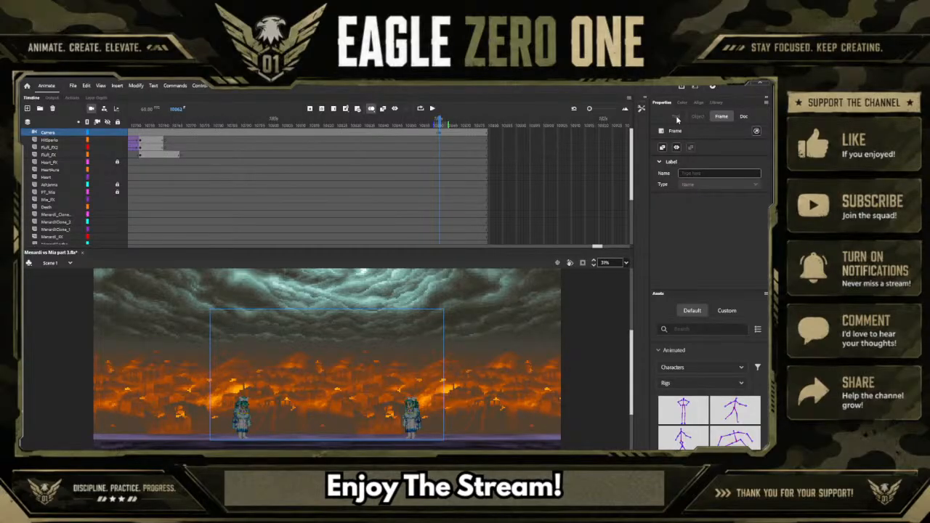
# Try to reset the camera's X and Y position to 0 at its current keyframe
pyautogui.click(92, 109)
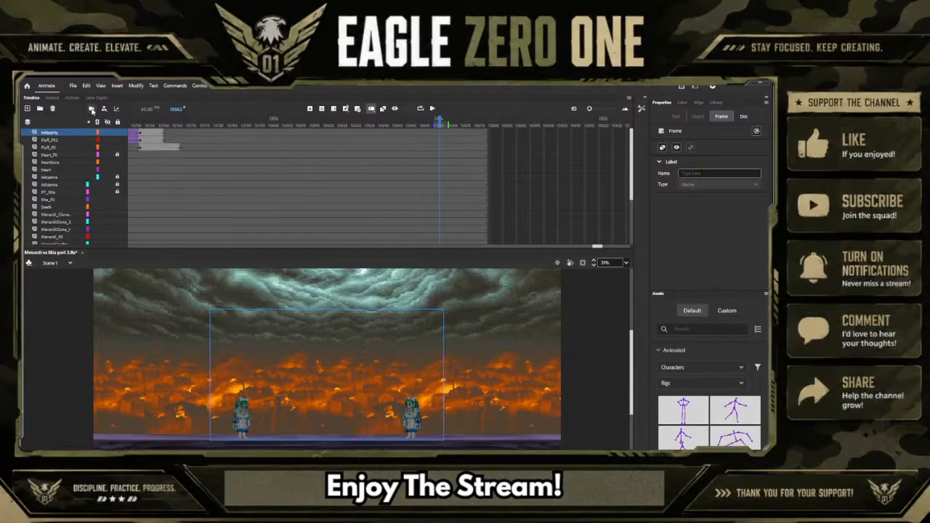
pyautogui.click(91, 109)
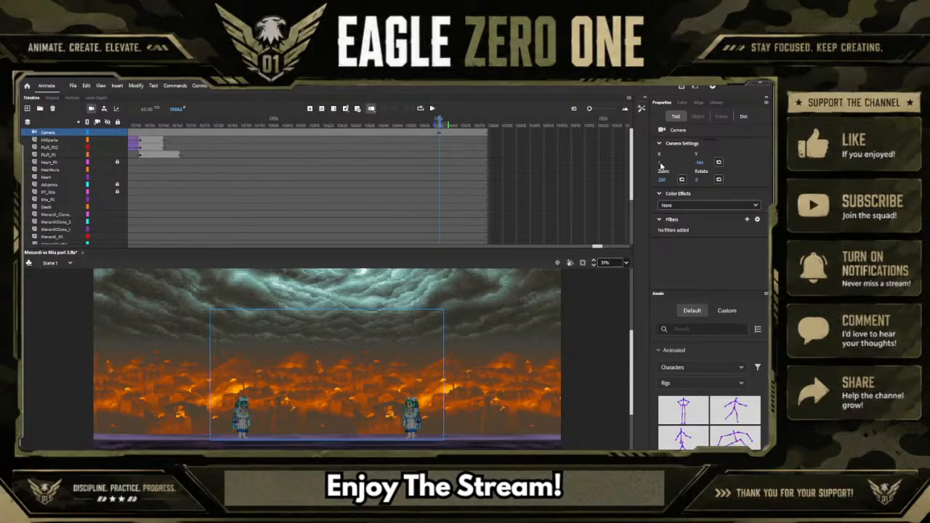
pyautogui.click(660, 162)
pyautogui.press('Tab')
pyautogui.write('0')
pyautogui.hotkey('ctrl', 'z')
pyautogui.write('0')
pyautogui.hotkey('ctrl', 'z')
pyautogui.write('0')
pyautogui.click(741, 146)
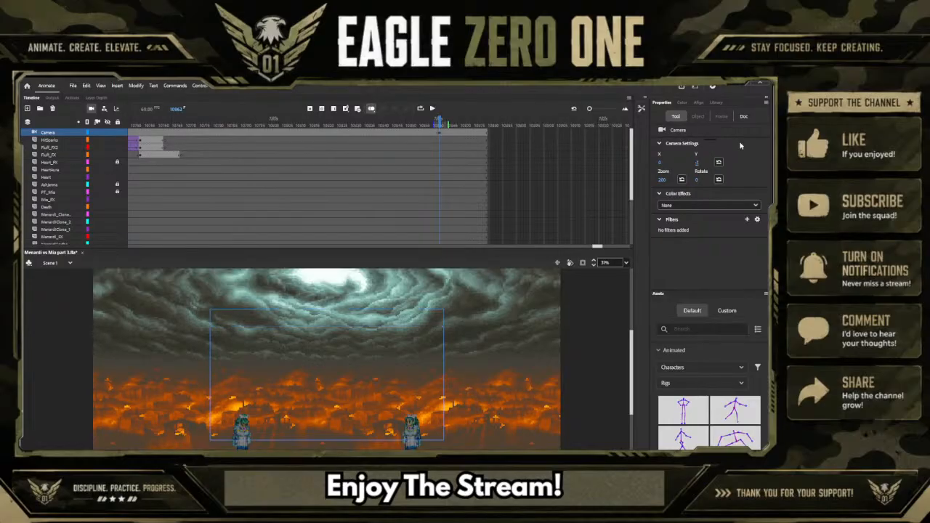
pyautogui.hotkey('ctrl', 'z')
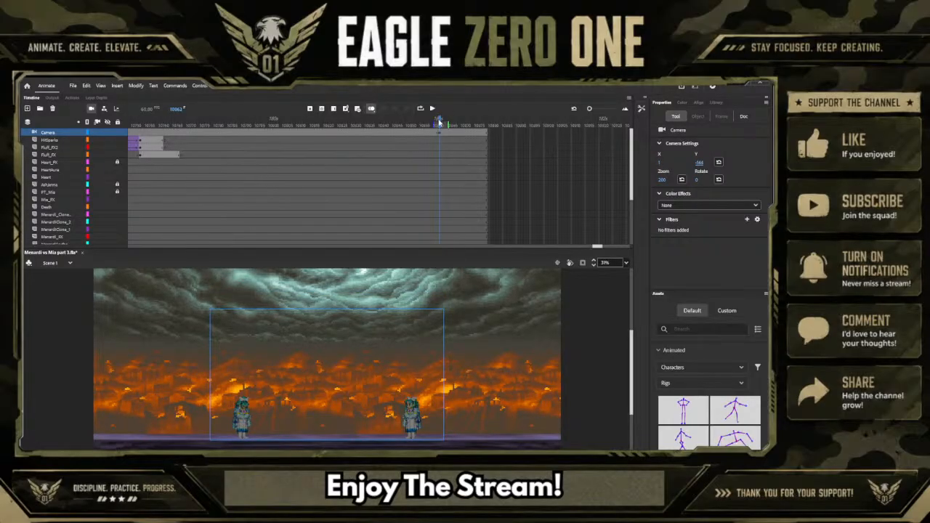
# Extend all timeline layers with additional frames until they end at about frame 10994, just past the 183-second mark
pyautogui.moveTo(440, 120); pyautogui.dragTo(439, 120)
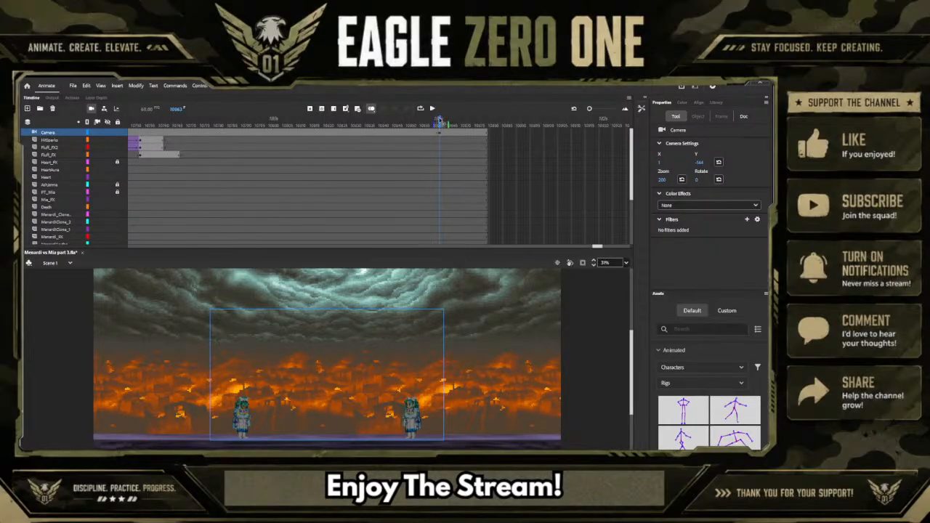
pyautogui.click(484, 123)
pyautogui.press('F5')
pyautogui.press('F5')
pyautogui.press('F5')
pyautogui.press('F5')
pyautogui.press('F5')
pyautogui.press('F5')
pyautogui.press('F5')
pyautogui.press('F5')
pyautogui.press('F5')
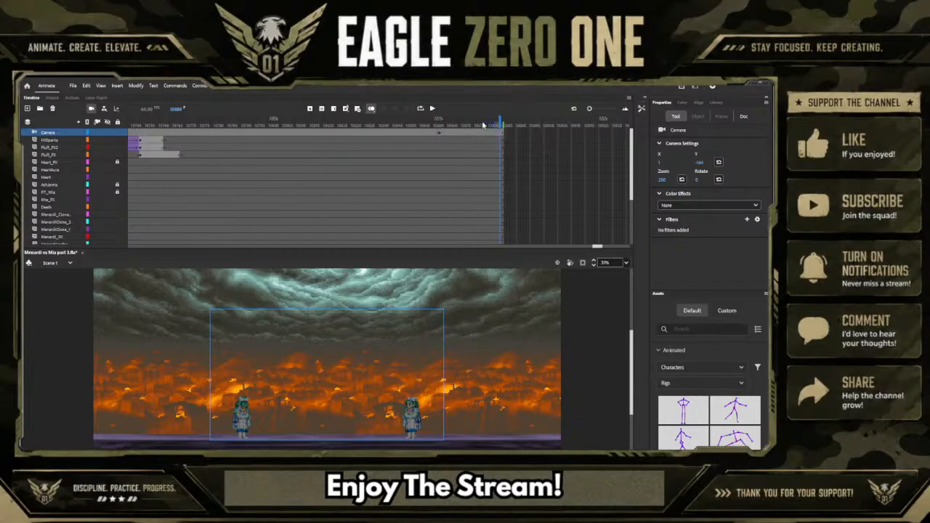
pyautogui.press('F5')
pyautogui.press('F5')
pyautogui.press('F5')
pyautogui.press('F5')
pyautogui.press('F5')
pyautogui.press('F5')
pyautogui.press('F5')
pyautogui.press('F5')
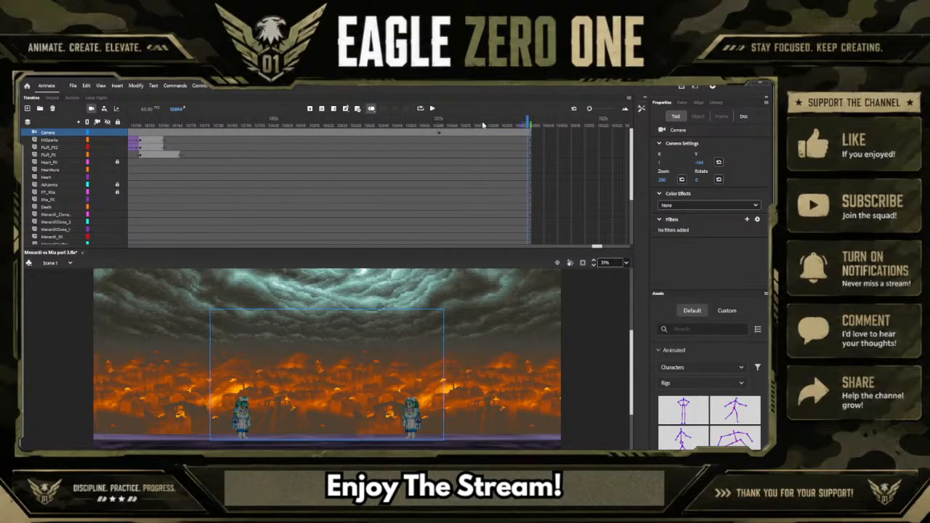
pyautogui.press('F5')
pyautogui.press('F5')
pyautogui.press('F5')
pyautogui.press('F5')
pyautogui.press('F5')
pyautogui.press('F5')
pyautogui.press('F5')
pyautogui.press('F5')
pyautogui.press('F5')
pyautogui.press('F5')
pyautogui.press('F5')
pyautogui.press('F5')
pyautogui.press('F5')
pyautogui.press('F5')
pyautogui.press('F5')
pyautogui.press('F5')
pyautogui.press('F5')
pyautogui.press('F5')
pyautogui.press('F5')
pyautogui.press('F5')
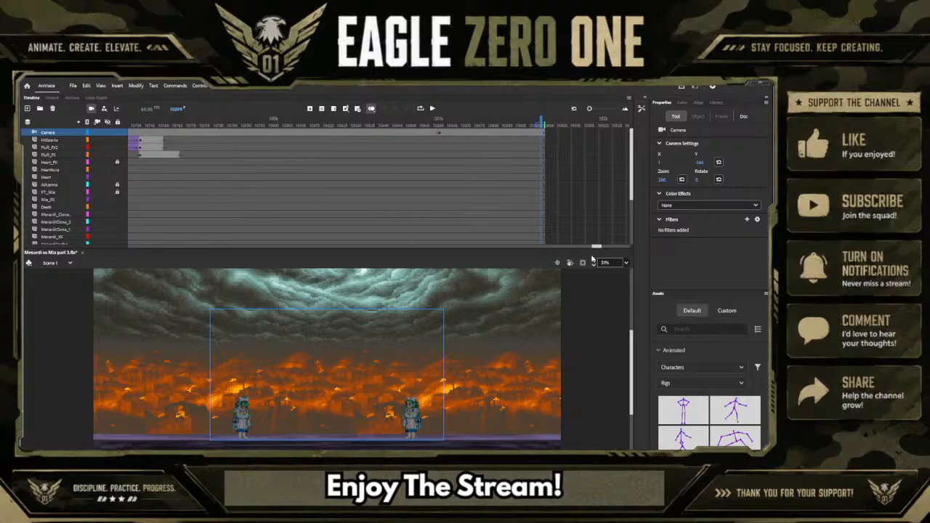
pyautogui.press('F5')
pyautogui.press('F5')
pyautogui.press('F5')
pyautogui.press('F5')
pyautogui.press('F5')
pyautogui.press('F5')
pyautogui.press('F5')
pyautogui.press('F5')
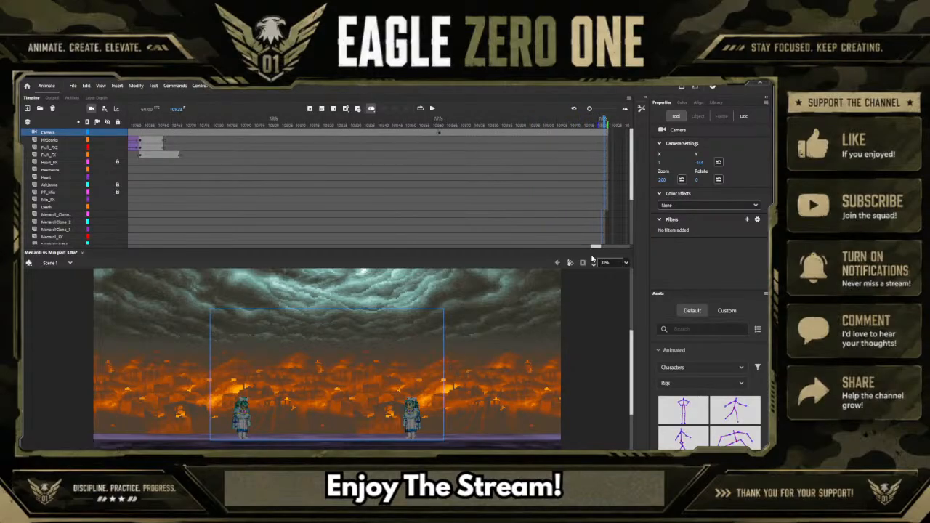
pyautogui.press('F5')
pyautogui.press('F5')
pyautogui.press('F5')
pyautogui.press('F5')
pyautogui.press('F5')
pyautogui.press('F5')
pyautogui.press('F5')
pyautogui.press('F5')
pyautogui.press('F5')
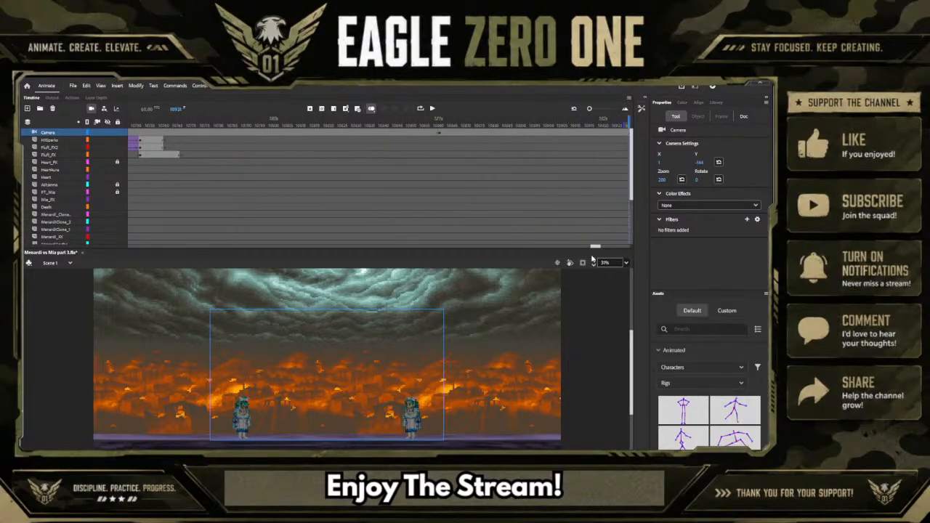
pyautogui.press('F5')
pyautogui.press('F5')
pyautogui.press('F5')
pyautogui.press('F5')
pyautogui.press('F5')
pyautogui.press('F5')
pyautogui.press('F5')
pyautogui.press('F5')
pyautogui.press('F5')
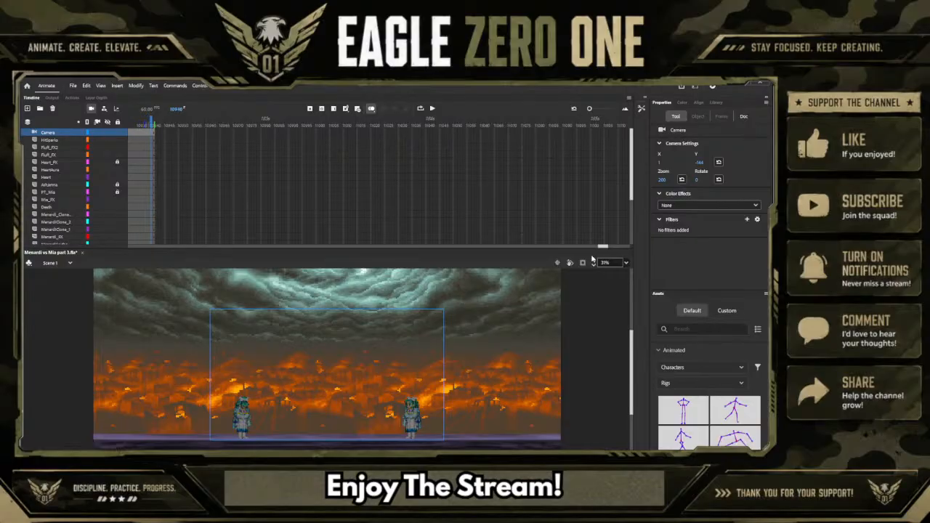
pyautogui.press('F5')
pyautogui.press('F5')
pyautogui.press('F5')
pyautogui.press('F5')
pyautogui.press('F5')
pyautogui.press('F5')
pyautogui.press('F5')
pyautogui.press('F5')
pyautogui.press('F5')
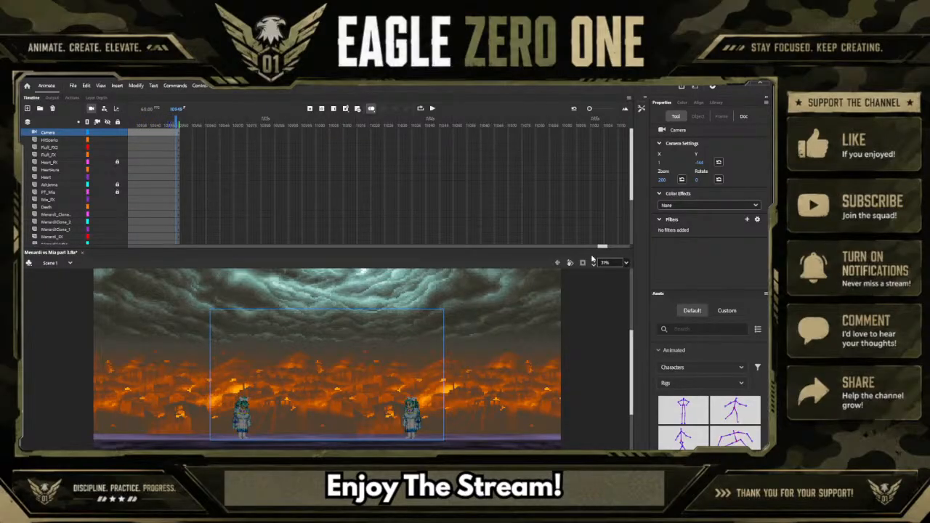
pyautogui.press('F5')
pyautogui.press('F5')
pyautogui.press('F5')
pyautogui.press('F5')
pyautogui.press('F5')
pyautogui.press('F5')
pyautogui.press('F5')
pyautogui.press('F5')
pyautogui.press('F5')
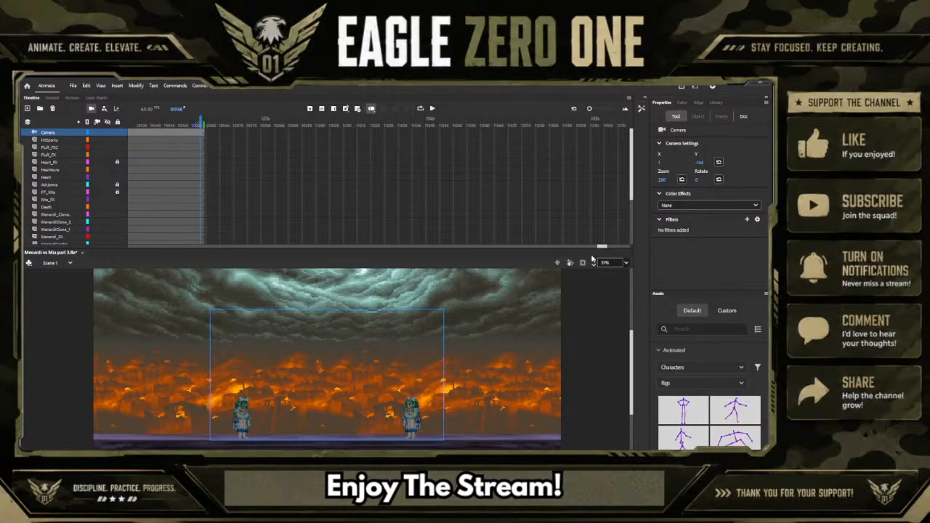
pyautogui.press('F5')
pyautogui.press('F5')
pyautogui.press('F5')
pyautogui.press('F5')
pyautogui.press('F5')
pyautogui.press('F5')
pyautogui.press('F5')
pyautogui.press('F5')
pyautogui.press('F5')
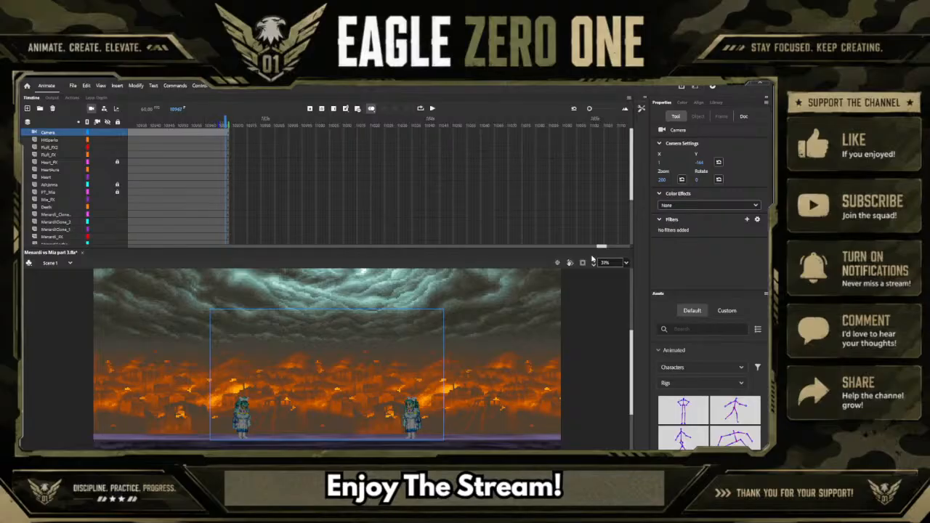
pyautogui.press('F5')
pyautogui.press('F5')
pyautogui.press('F5')
pyautogui.press('F5')
pyautogui.press('F5')
pyautogui.press('F5')
pyautogui.press('F5')
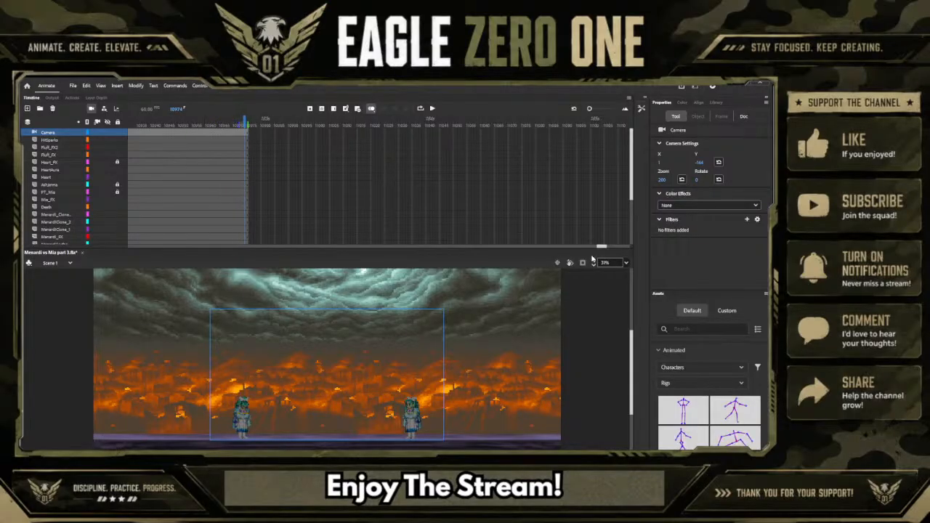
pyautogui.press('F5')
pyautogui.press('F5')
pyautogui.press('F5')
pyautogui.press('F5')
pyautogui.press('F5')
pyautogui.press('F5')
pyautogui.press('F5')
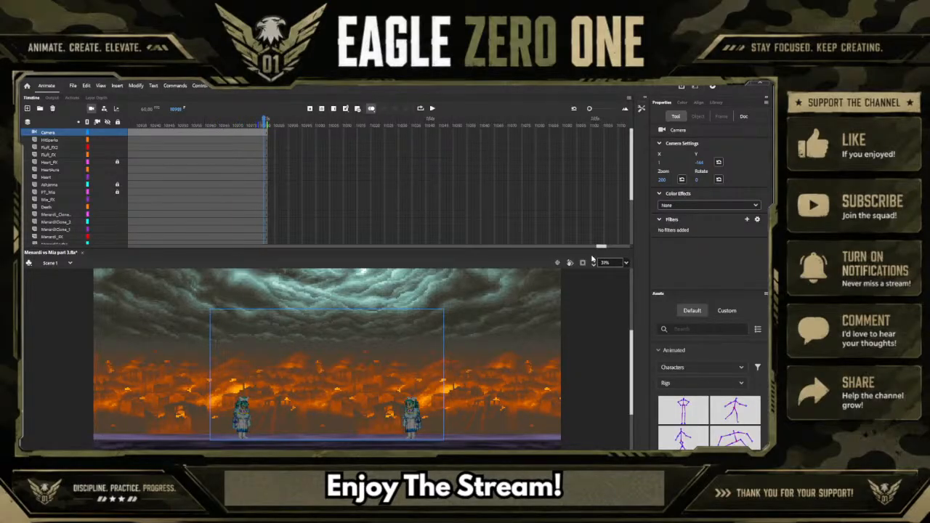
pyautogui.press('F5')
pyautogui.press('F5')
pyautogui.press('F5')
pyautogui.press('F5')
pyautogui.press('F5')
pyautogui.press('F5')
pyautogui.press('F5')
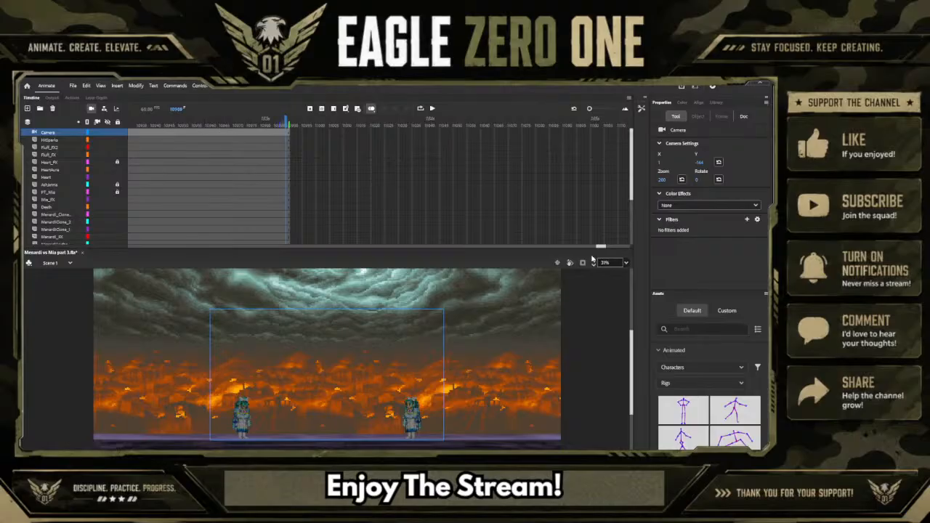
pyautogui.press('F5')
pyautogui.press('F5')
pyautogui.press('F5')
pyautogui.press('F5')
pyautogui.press('F5')
pyautogui.press('F5')
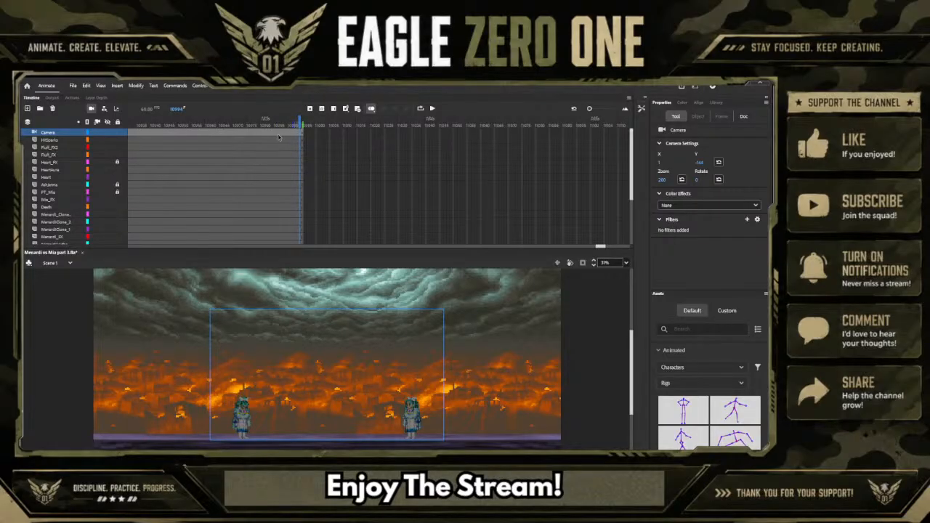
# Add a Camera layer keyframe at frame 10987 with X and Y position 0 and zoom 100
pyautogui.click(280, 133)
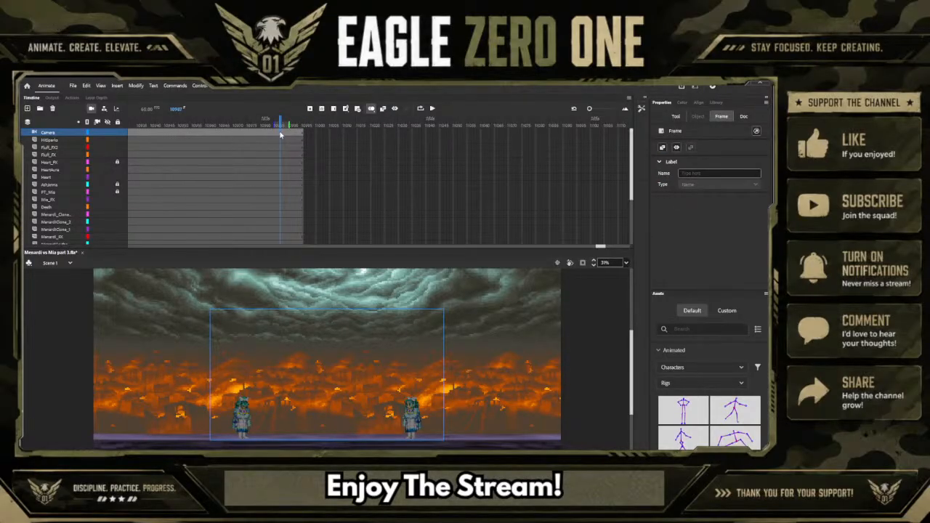
pyautogui.click(676, 116)
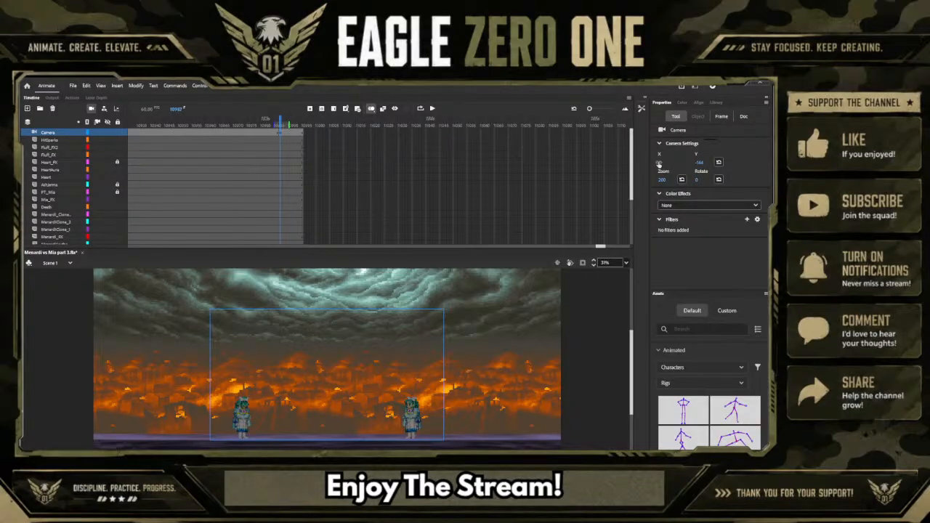
pyautogui.click(659, 162)
pyautogui.click(699, 162)
pyautogui.write('0')
pyautogui.press('Tab')
pyautogui.write('100')
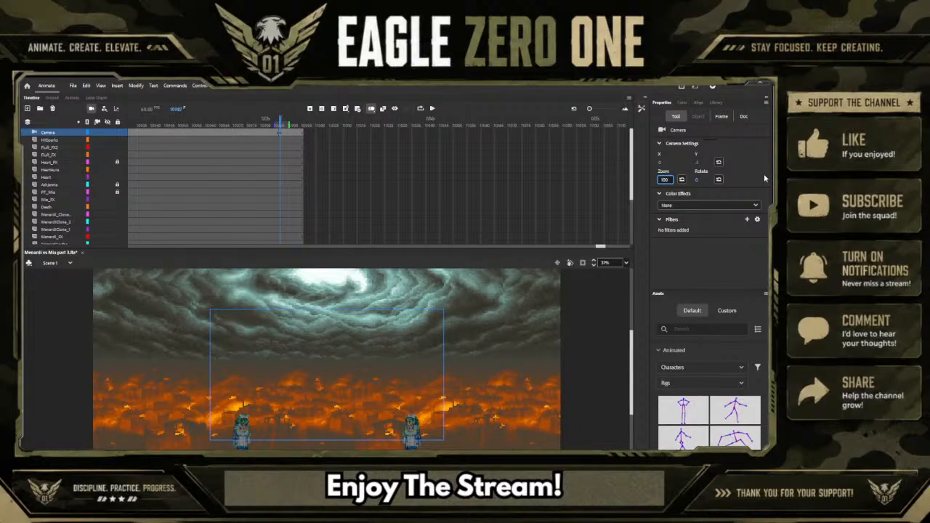
pyautogui.press('Return')
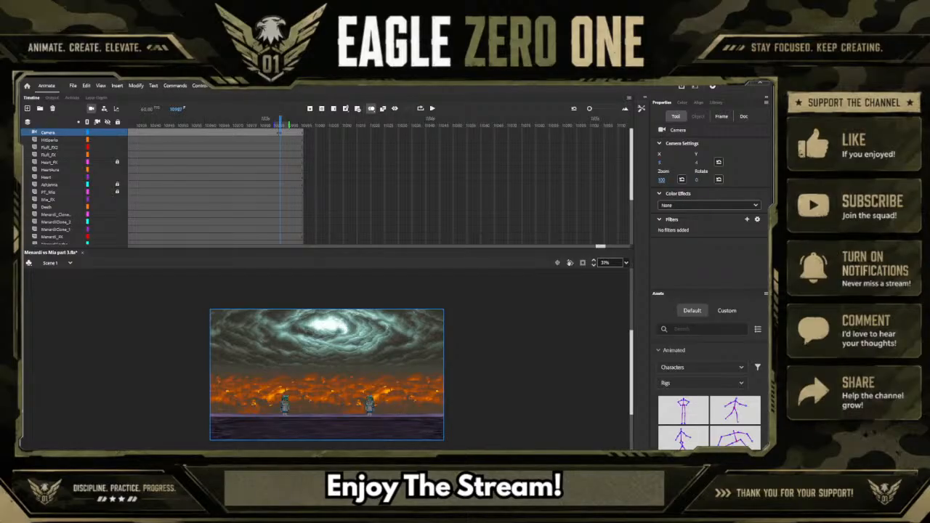
# Create a classic tween with the Classic Ease effect between the two camera keyframes and scrub through the zoom-out
pyautogui.click(592, 260)
pyautogui.click(593, 260)
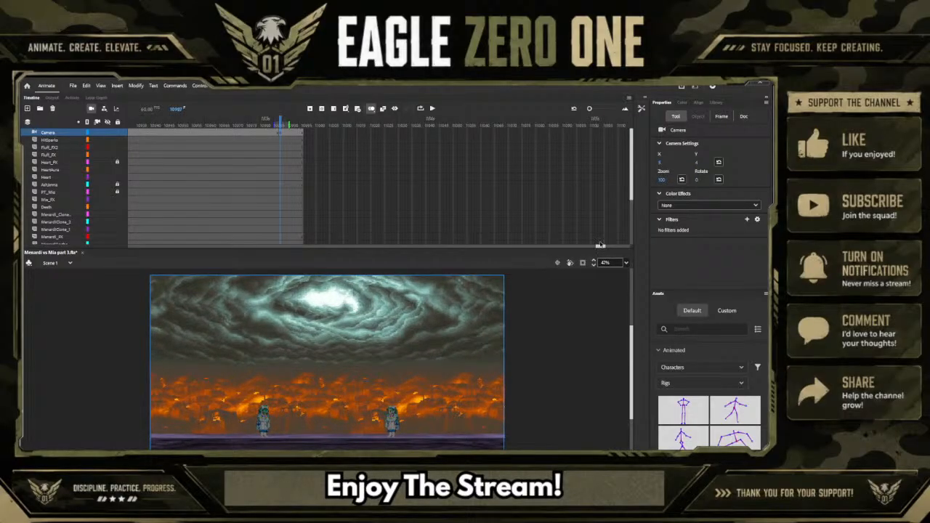
pyautogui.moveTo(604, 248); pyautogui.dragTo(598, 248)
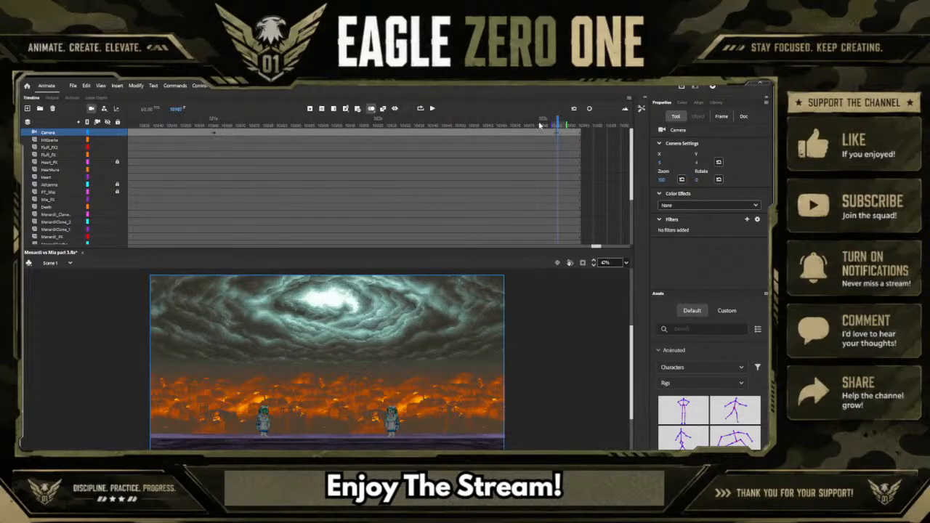
pyautogui.click(510, 133)
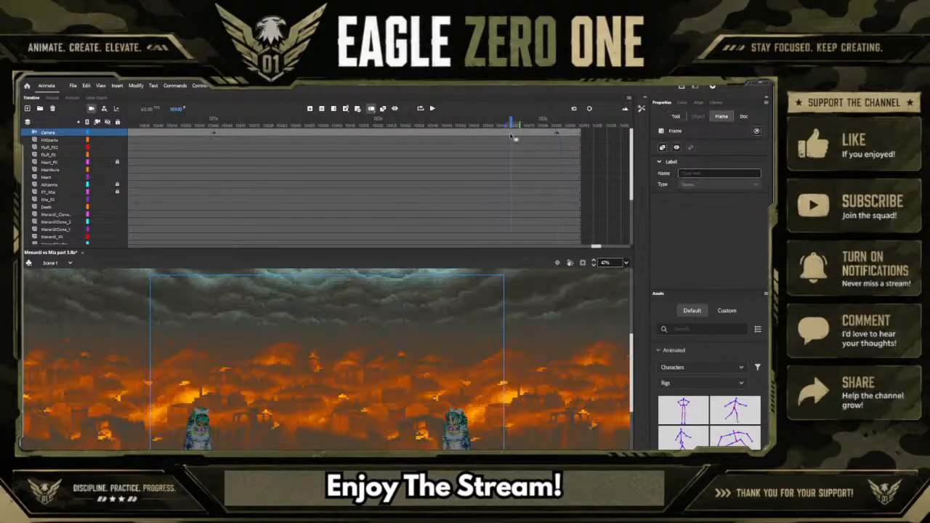
pyautogui.click(550, 141)
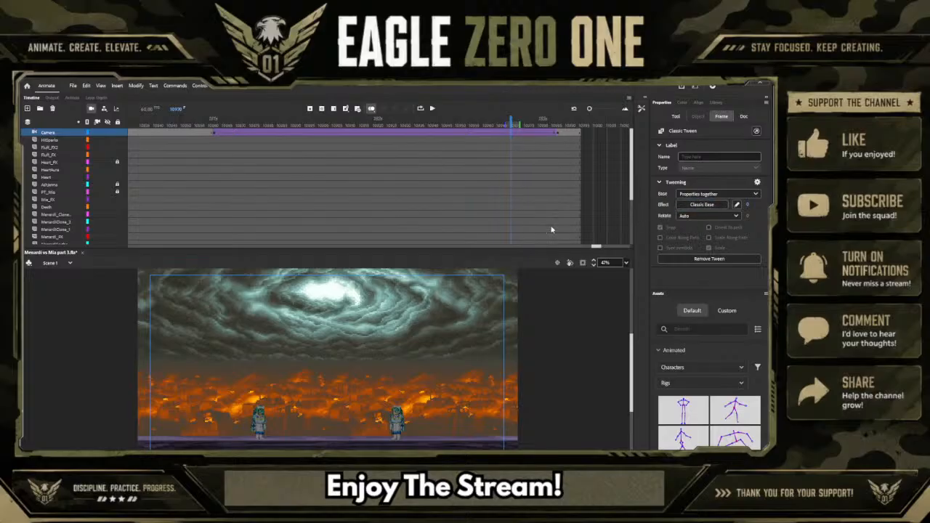
pyautogui.doubleClick(571, 217)
pyautogui.moveTo(211, 122); pyautogui.dragTo(579, 125)
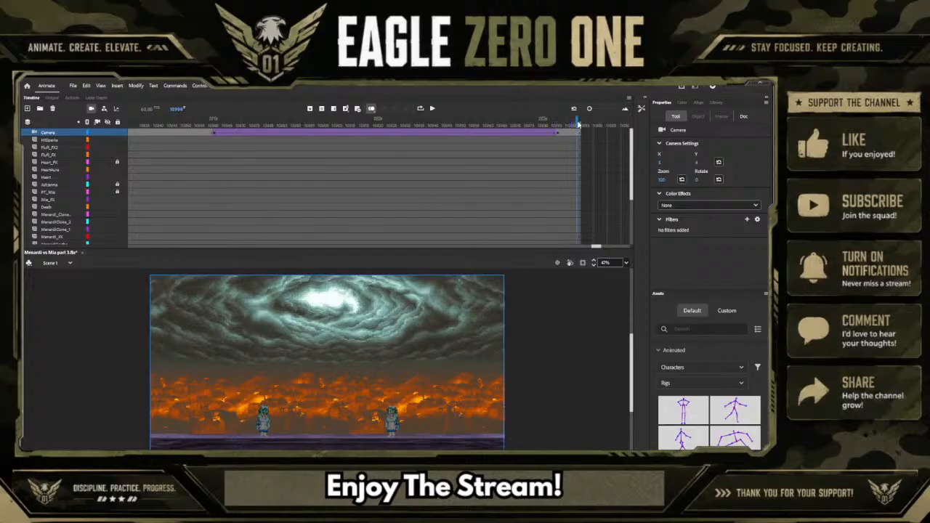
# Extend all layers by about 14 more frames after the camera tween so the wide shot holds longer
pyautogui.press('F5')
pyautogui.press('F5')
pyautogui.press('F5')
pyautogui.press('F5')
pyautogui.press('F5')
pyautogui.press('F5')
pyautogui.press('F5')
pyautogui.press('F5')
pyautogui.press('F5')
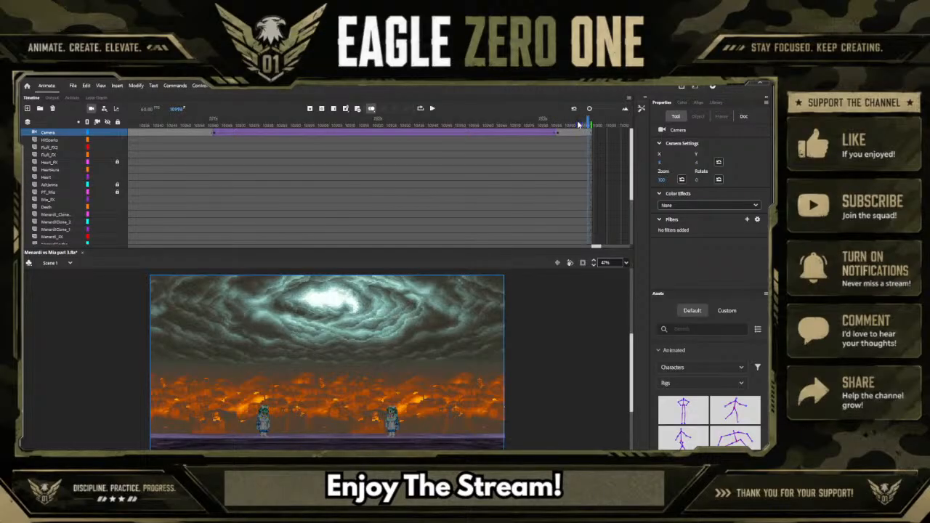
pyautogui.press('F5')
pyautogui.press('F5')
pyautogui.press('F5')
pyautogui.press('F5')
pyautogui.press('F5')
pyautogui.press('F5')
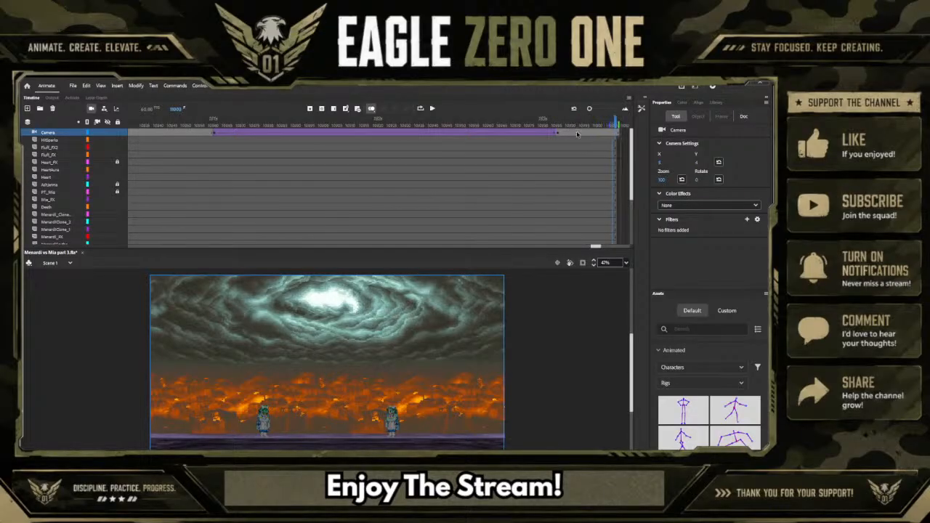
# Extend all timeline layers with additional frames until they end at about frame 11046, just past the 184-second mark
pyautogui.press('F5')
pyautogui.press('F5')
pyautogui.press('F5')
pyautogui.press('F5')
pyautogui.press('F5')
pyautogui.press('F5')
pyautogui.press('F5')
pyautogui.press('F5')
pyautogui.press('F5')
pyautogui.press('F5')
pyautogui.press('F5')
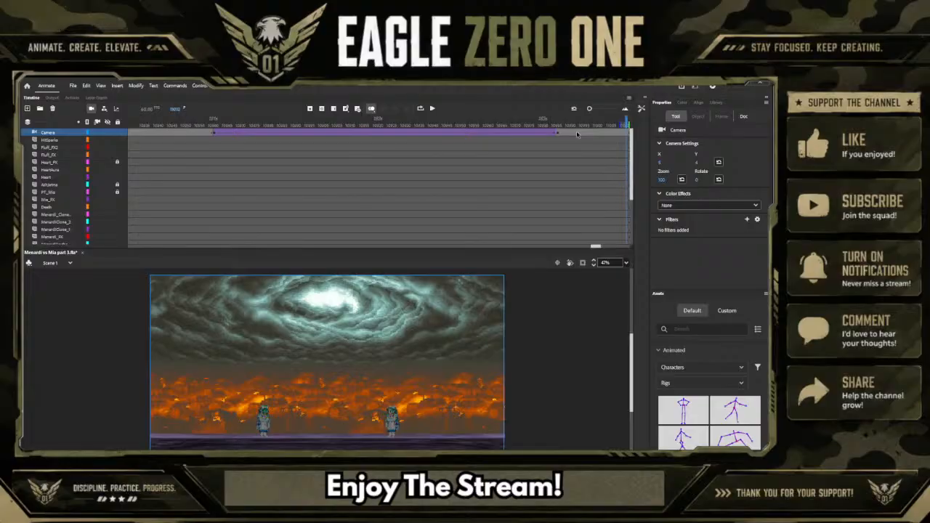
pyautogui.press('F5')
pyautogui.press('F5')
pyautogui.press('F5')
pyautogui.press('F5')
pyautogui.press('F5')
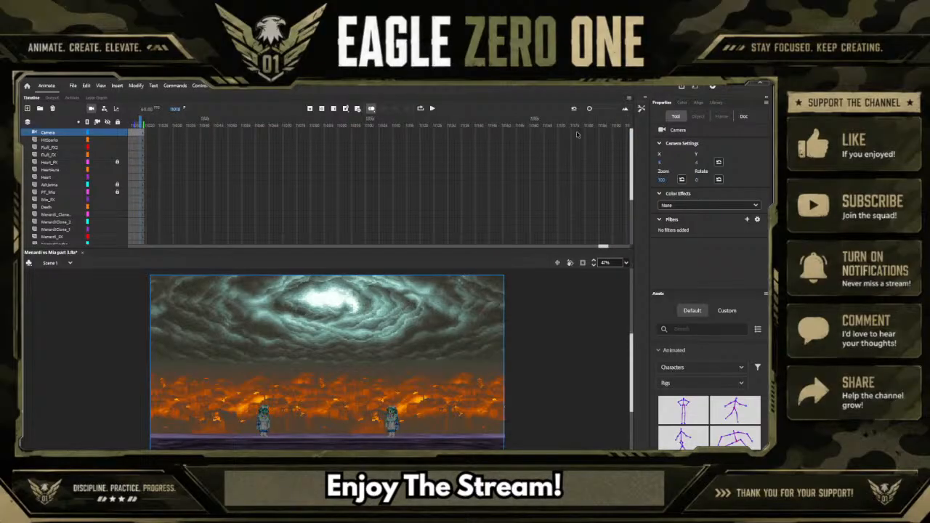
pyautogui.press('F5')
pyautogui.press('F5')
pyautogui.press('F5')
pyautogui.press('F5')
pyautogui.press('F5')
pyautogui.press('F5')
pyautogui.press('F5')
pyautogui.press('F5')
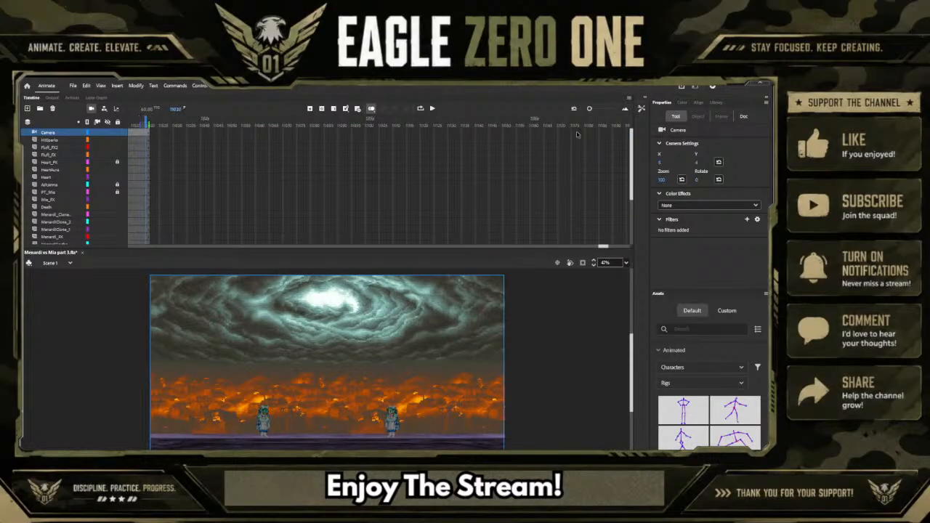
pyautogui.press('F5')
pyautogui.press('F5')
pyautogui.press('F5')
pyautogui.press('F5')
pyautogui.press('F5')
pyautogui.press('F5')
pyautogui.press('F5')
pyautogui.press('F5')
pyautogui.press('F5')
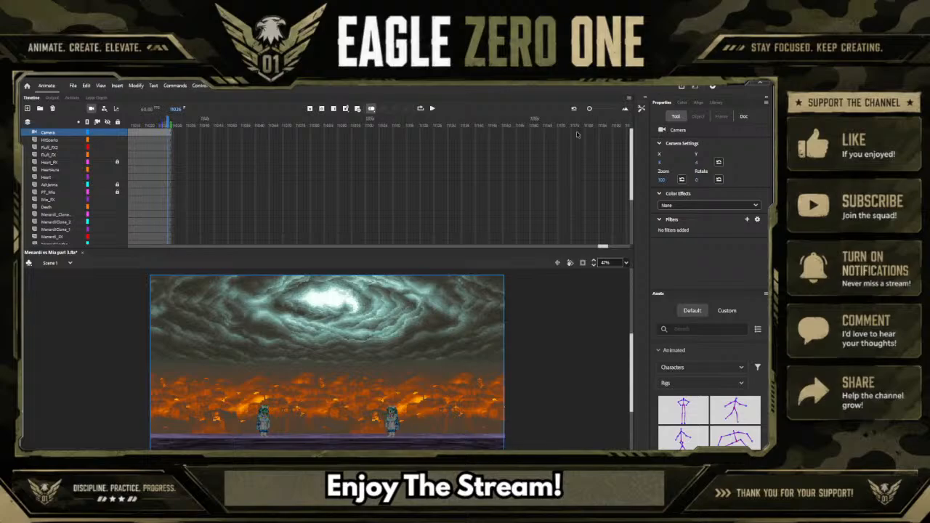
pyautogui.press('F5')
pyautogui.press('F5')
pyautogui.press('F5')
pyautogui.press('F5')
pyautogui.press('F5')
pyautogui.press('F5')
pyautogui.press('F5')
pyautogui.press('F5')
pyautogui.press('F5')
pyautogui.press('F5')
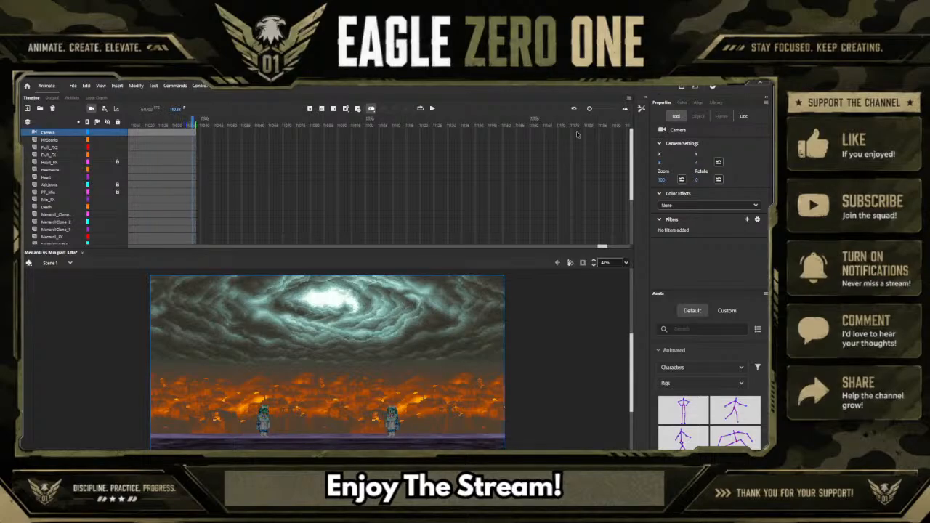
pyautogui.press('F5')
pyautogui.press('F5')
pyautogui.press('F5')
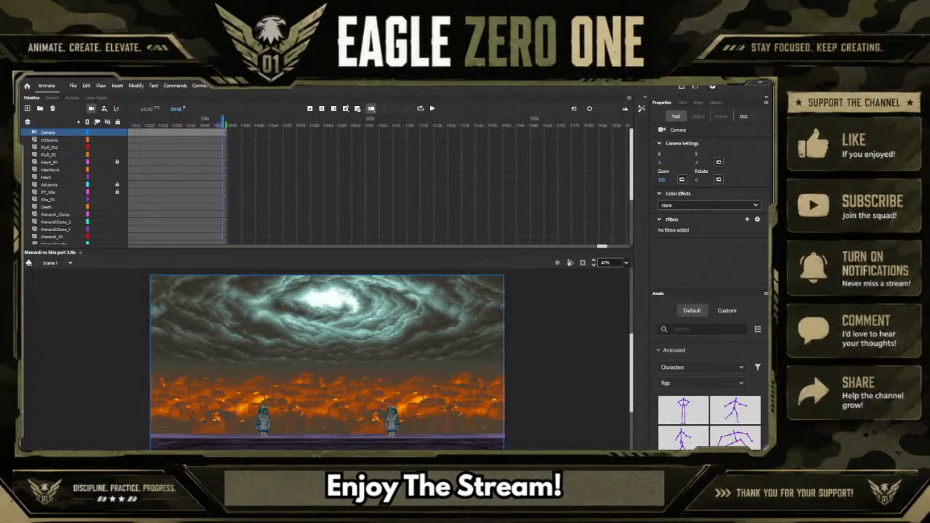
# Review the Menardi vs Mia part 3 SWF playback of the fight and return to the animation file
pyautogui.click(594, 262)
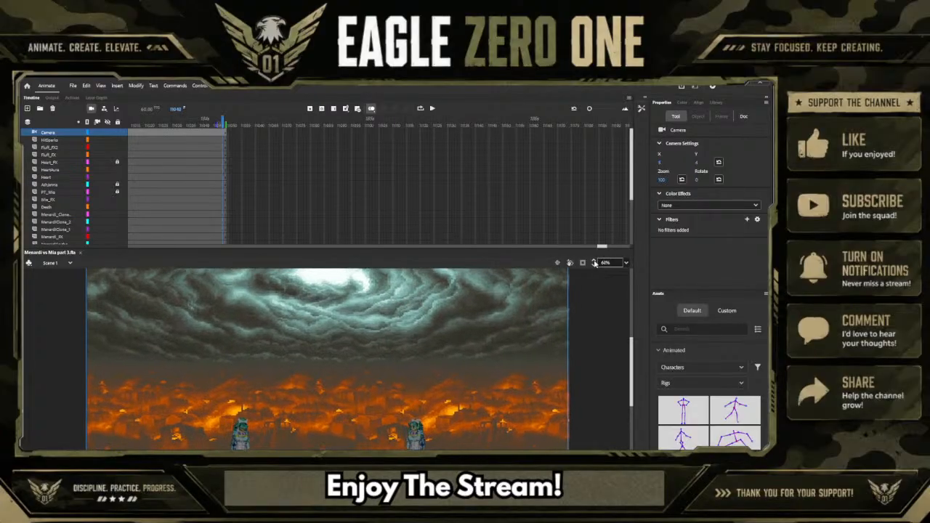
pyautogui.scroll(-2, 563, 317)
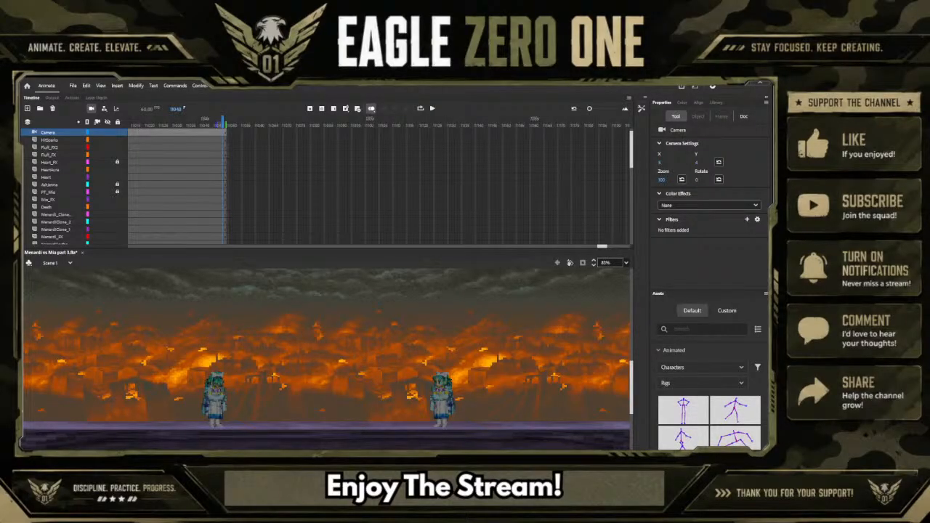
pyautogui.click(542, 449)
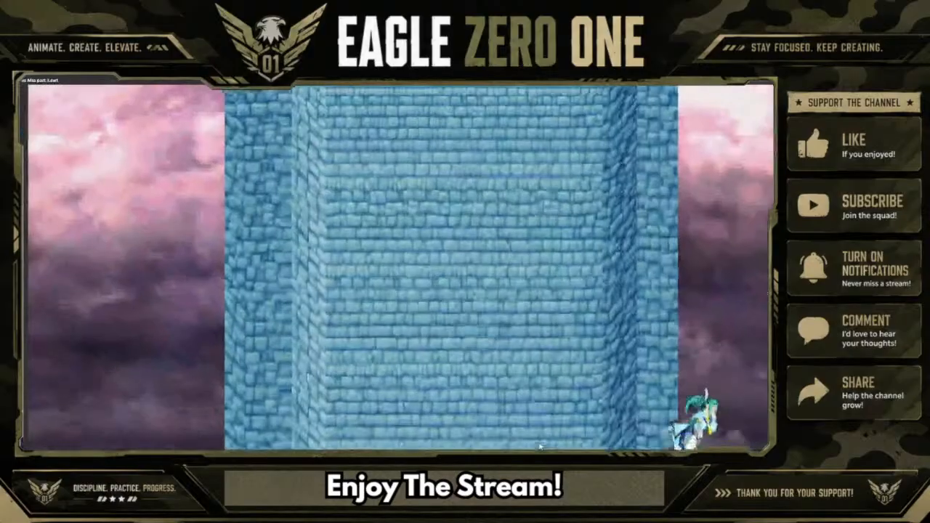
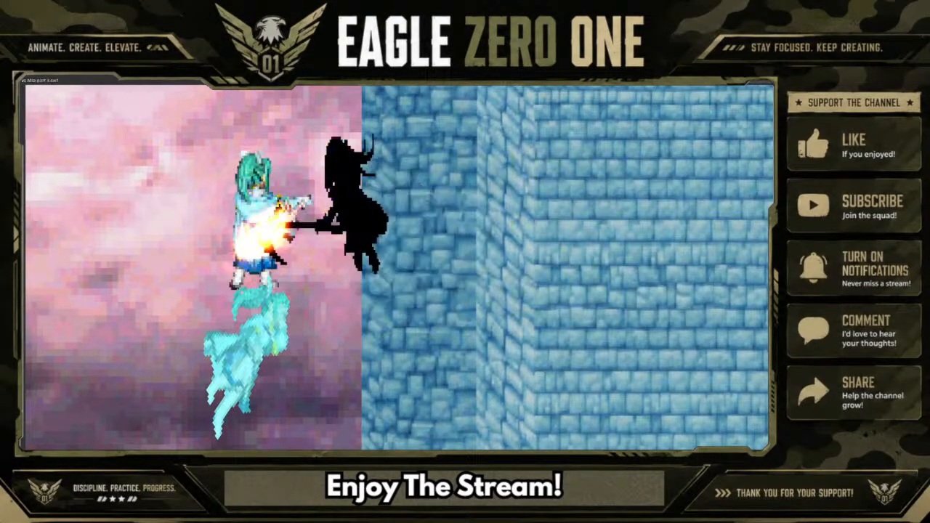
pyautogui.click(766, 80)
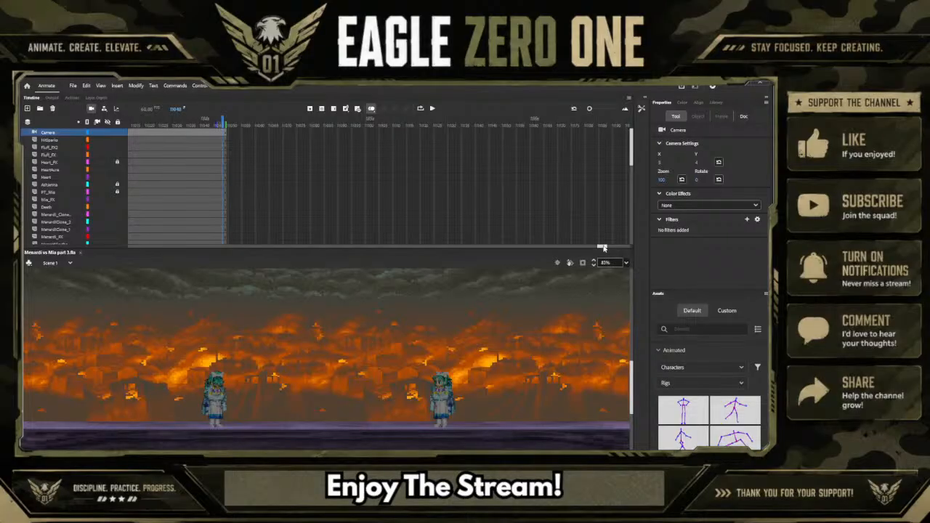
# Insert about 5 frames on all layers near the middle of the camera tween, around the 182-second mark, to lengthen the zoom-out
pyautogui.moveTo(603, 248); pyautogui.dragTo(593, 249)
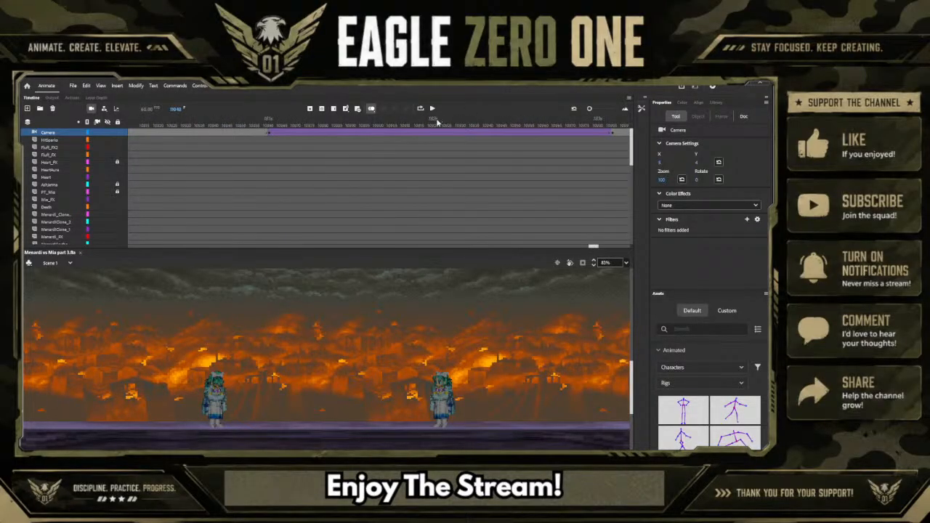
pyautogui.click(436, 122)
pyautogui.press('Return')
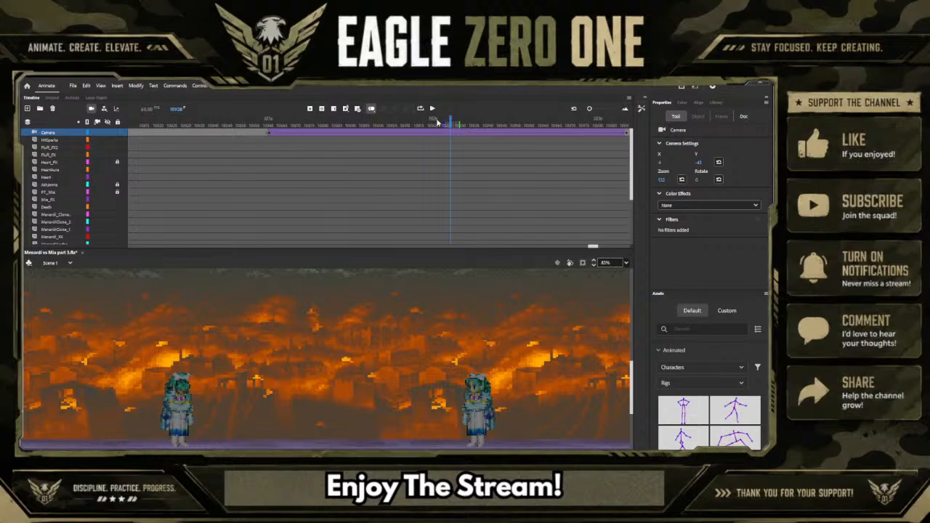
pyautogui.click(594, 267)
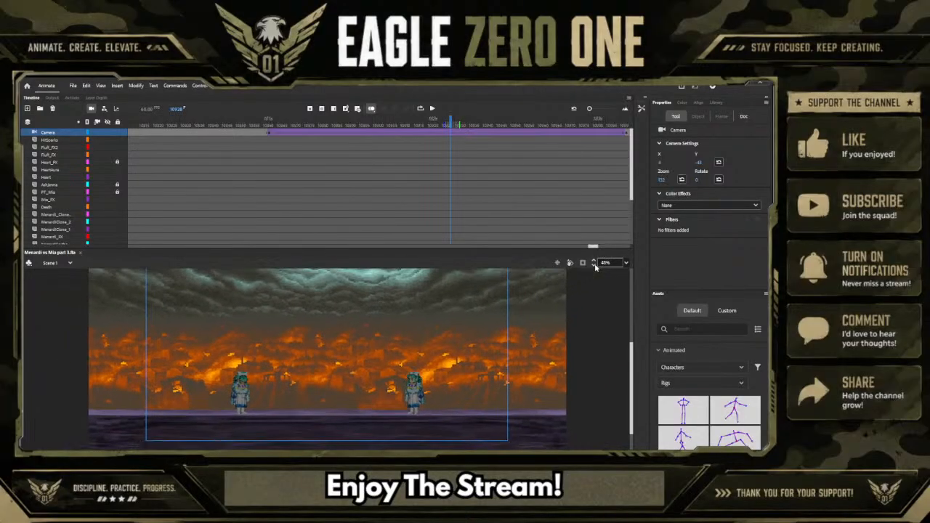
# Check the wide shot just after the camera tween and place the playhead at frame 11023
pyautogui.moveTo(594, 248); pyautogui.dragTo(602, 247)
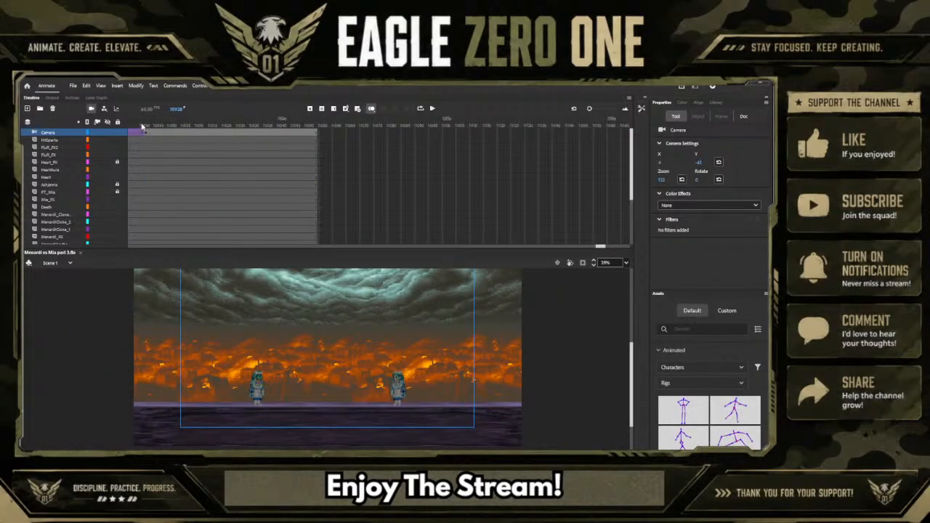
pyautogui.moveTo(142, 126); pyautogui.dragTo(153, 125)
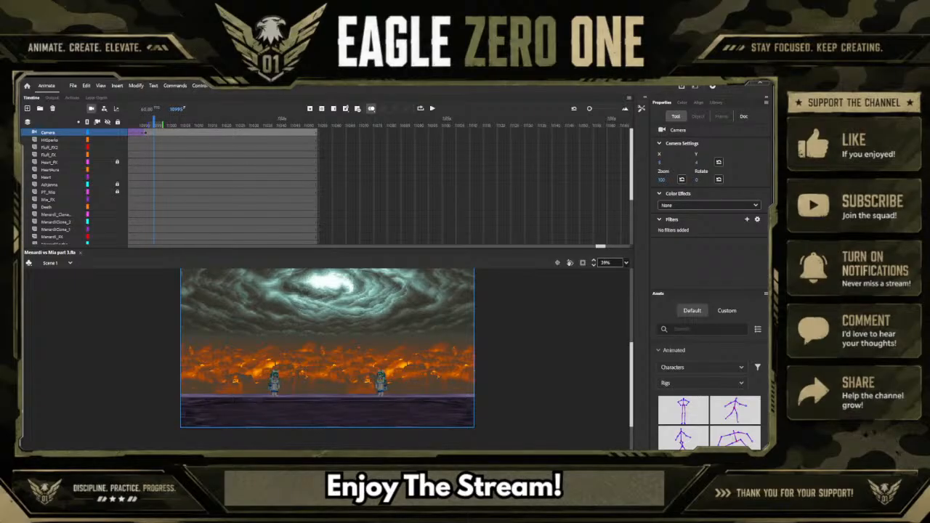
pyautogui.click(594, 261)
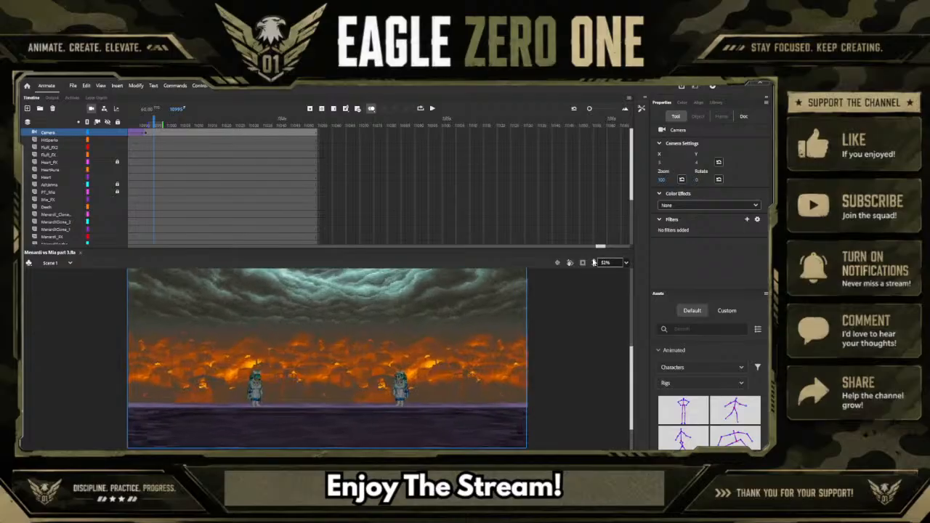
pyautogui.scroll(-5, 156, 184)
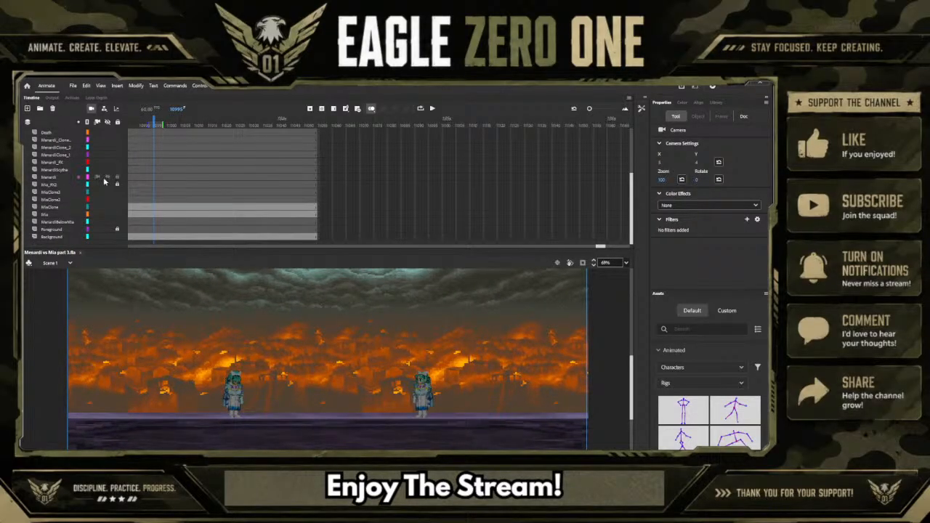
pyautogui.scroll(5, 164, 182)
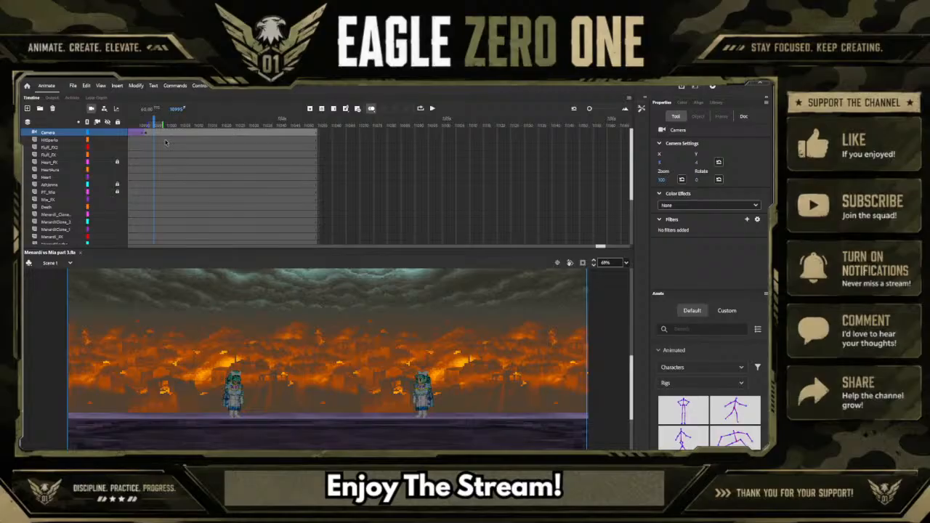
pyautogui.click(232, 124)
pyautogui.scroll(-3, 234, 148)
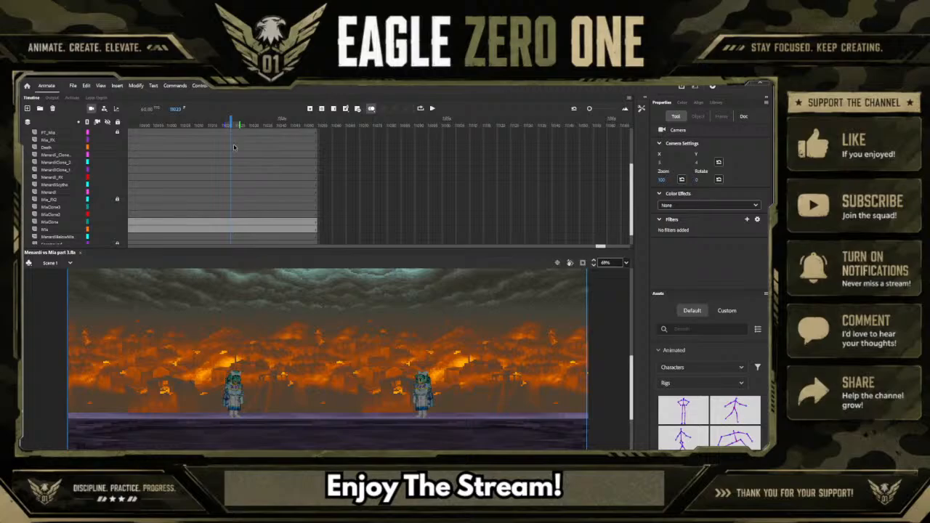
# Search the library for "mia" and select the MiaCasting symbol to preview it
pyautogui.click(715, 104)
pyautogui.click(763, 175)
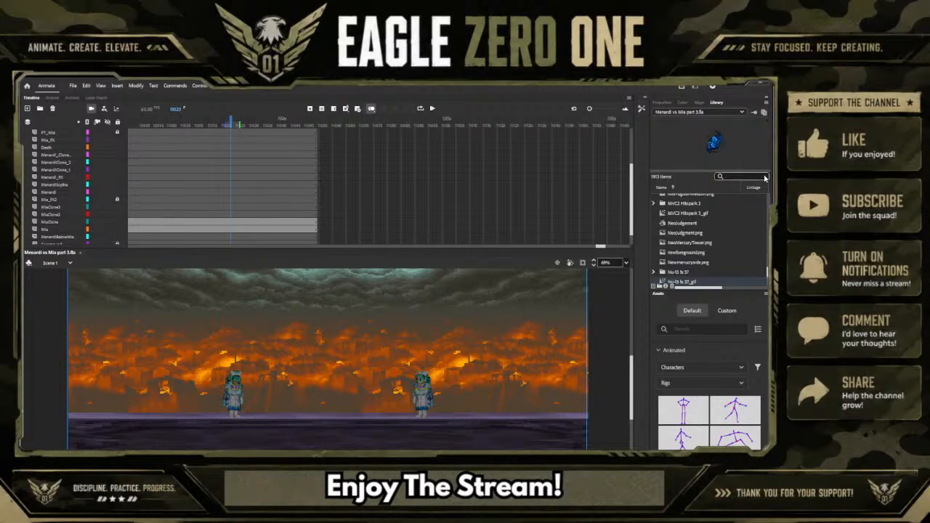
pyautogui.click(755, 176)
pyautogui.write('mia')
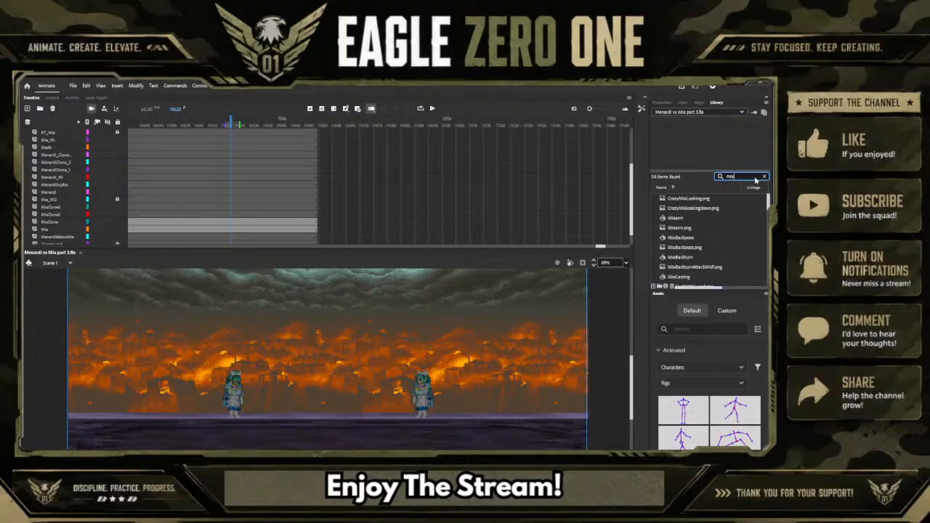
pyautogui.click(676, 277)
pyautogui.scroll(-1, 675, 276)
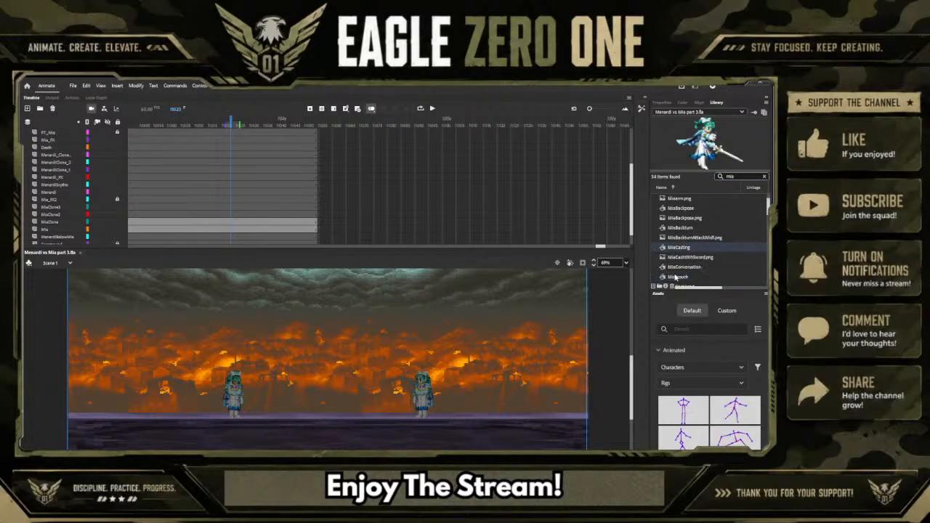
pyautogui.scroll(-1, 676, 276)
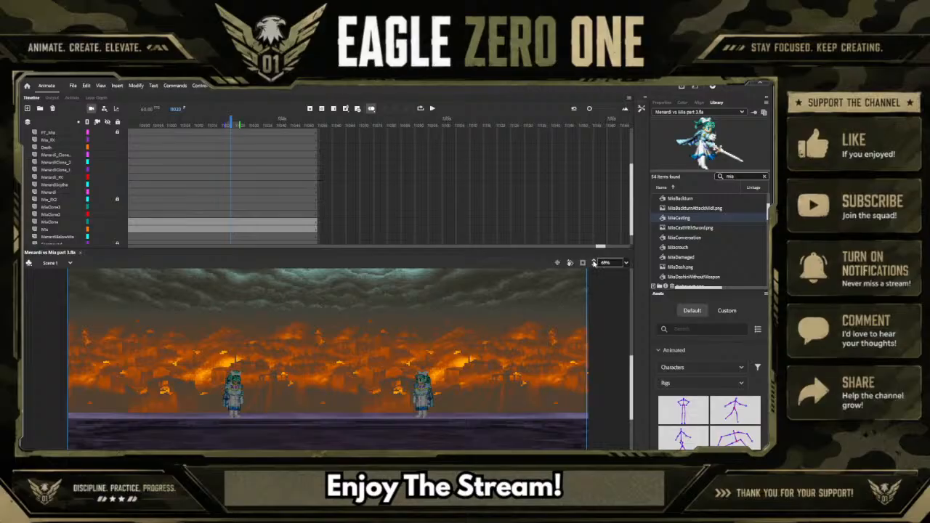
# Turn off the camera so its layer is removed from the timeline, and bring the Mia and MiaClone layers into view
pyautogui.click(593, 262)
pyautogui.click(594, 262)
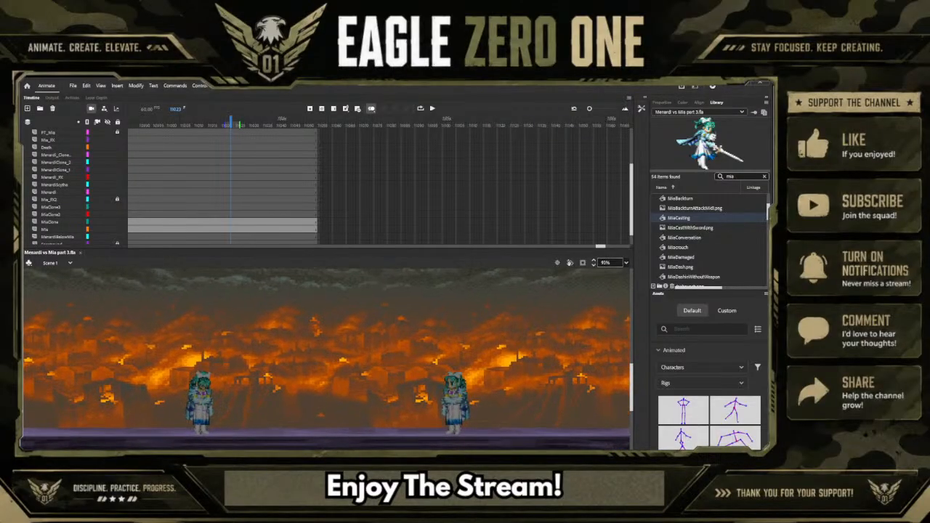
pyautogui.scroll(3, 216, 159)
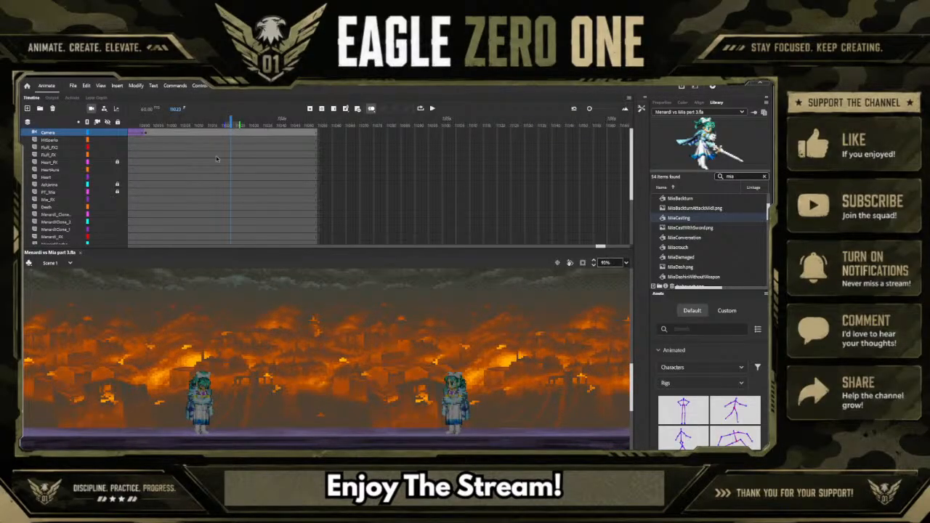
pyautogui.click(91, 109)
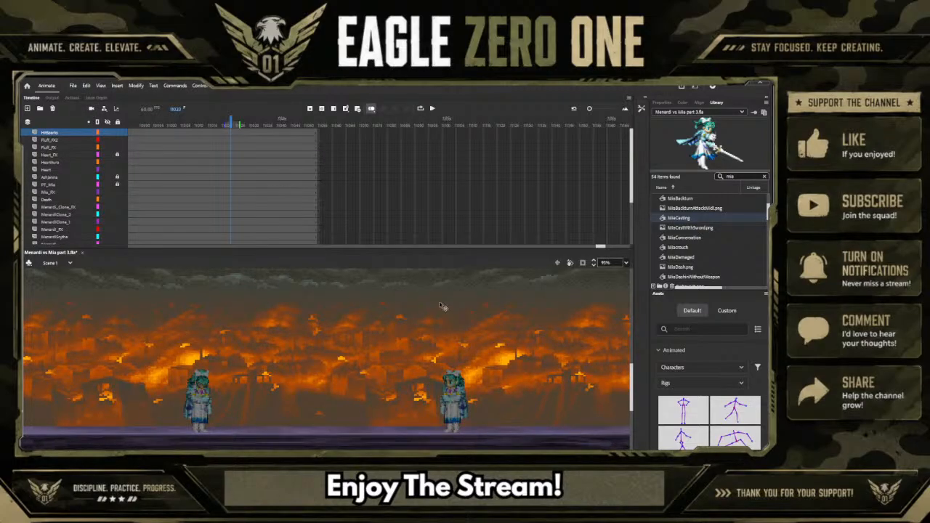
pyautogui.scroll(-3, 212, 169)
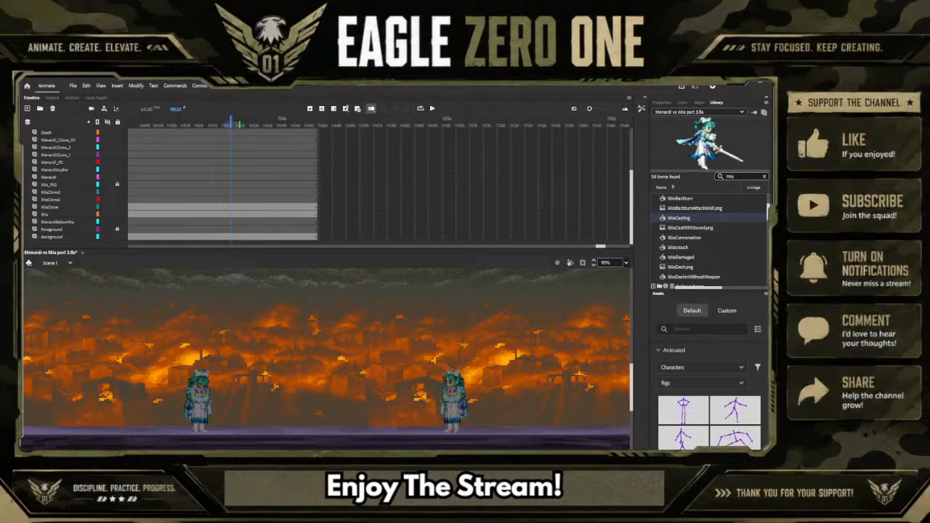
# Switch to Aseprite, examine the group of character sprites in the invinciblegag document, and open the neighbouring sprite document
pyautogui.click(475, 451)
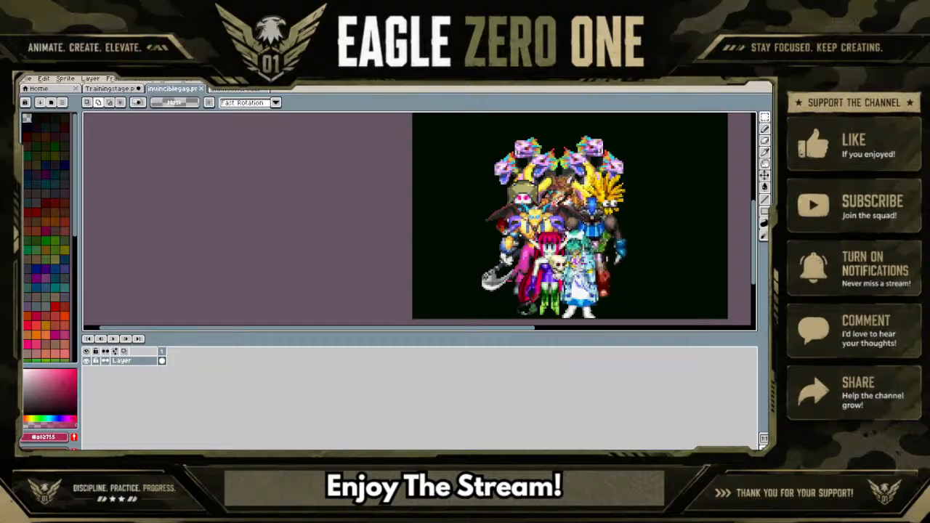
pyautogui.scroll(3, 585, 254)
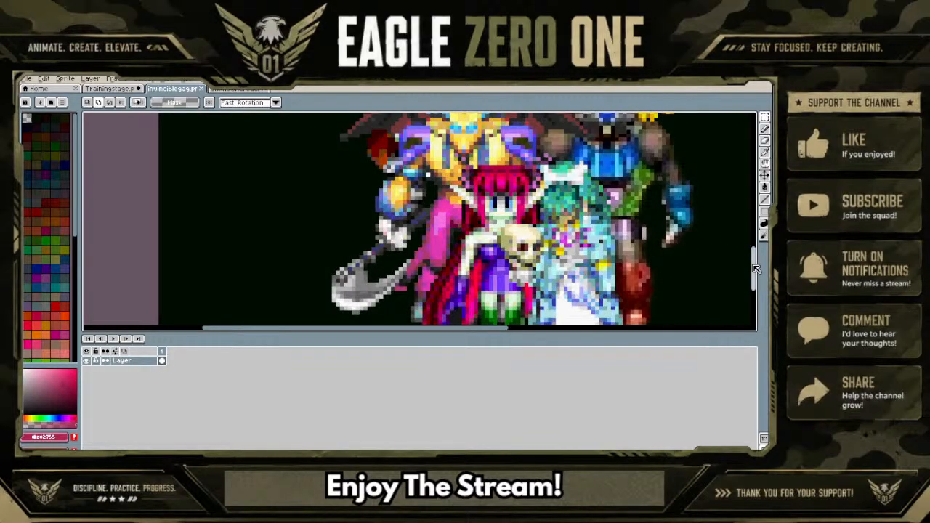
pyautogui.moveTo(756, 269)
pyautogui.mouseDown()
pyautogui.moveTo(757, 247)
pyautogui.moveTo(755, 279)
pyautogui.moveTo(753, 271)
pyautogui.mouseUp()
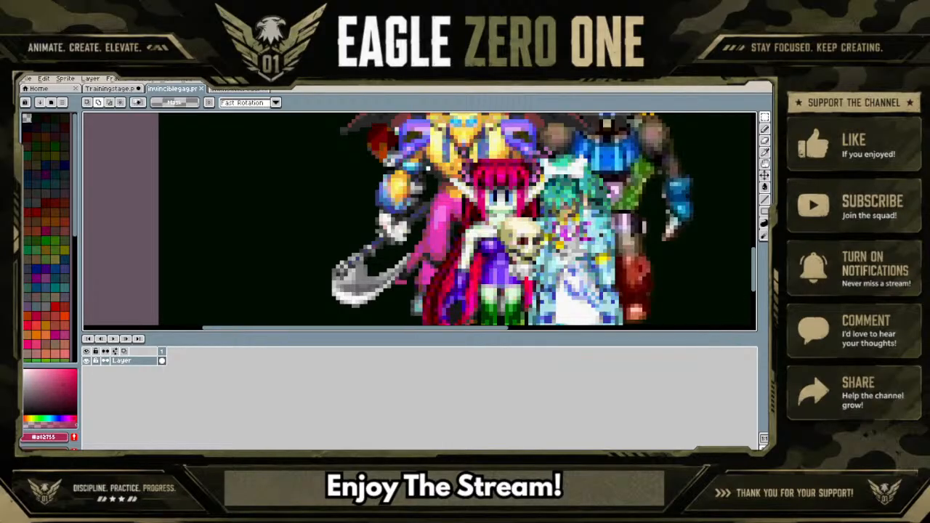
pyautogui.moveTo(758, 281); pyautogui.dragTo(754, 247)
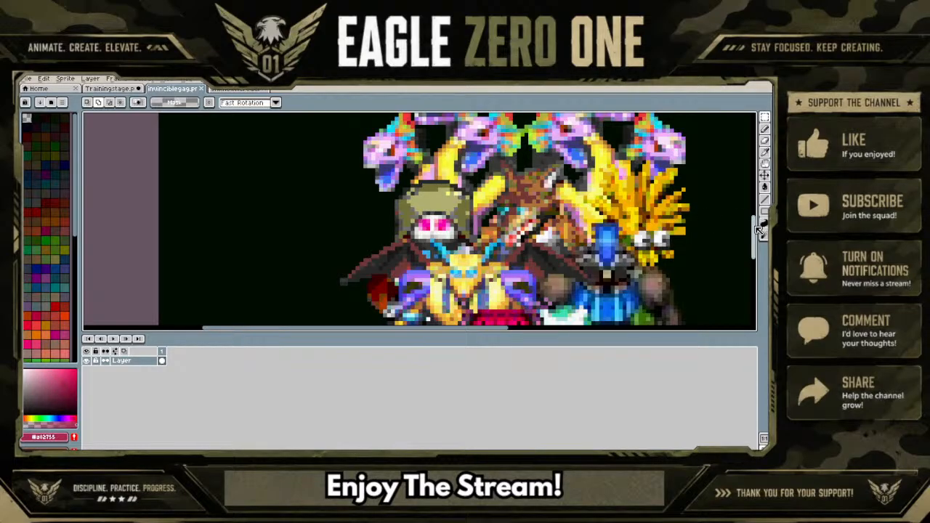
pyautogui.moveTo(759, 230); pyautogui.dragTo(760, 216)
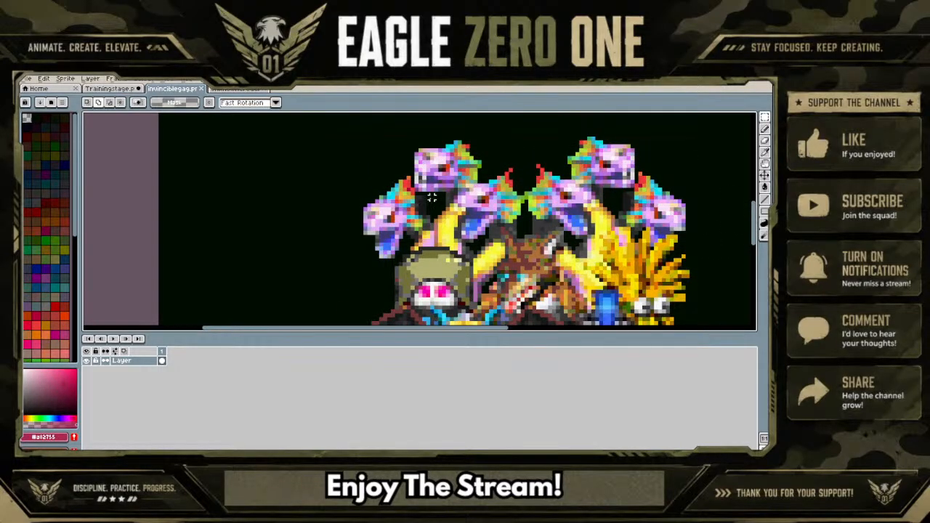
pyautogui.scroll(-1, 432, 196)
pyautogui.scroll(-2, 550, 208)
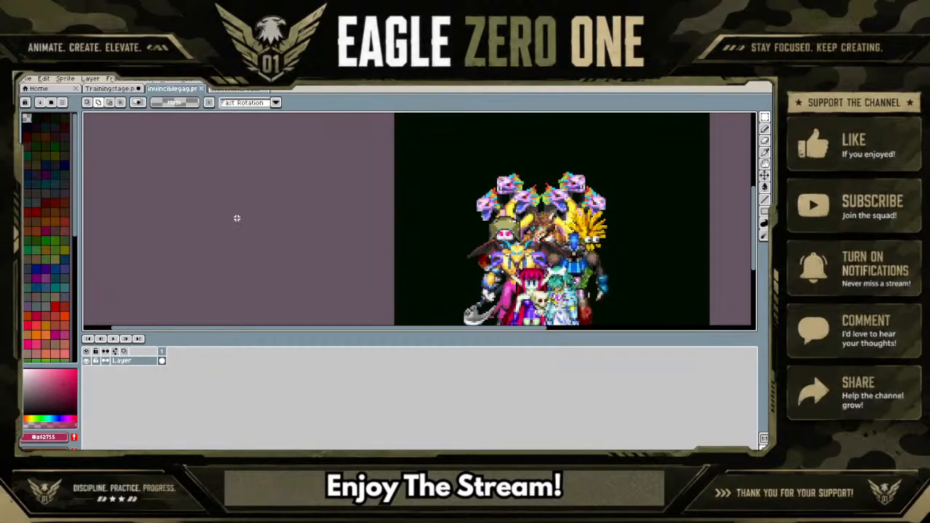
pyautogui.click(238, 88)
pyautogui.scroll(2, 378, 234)
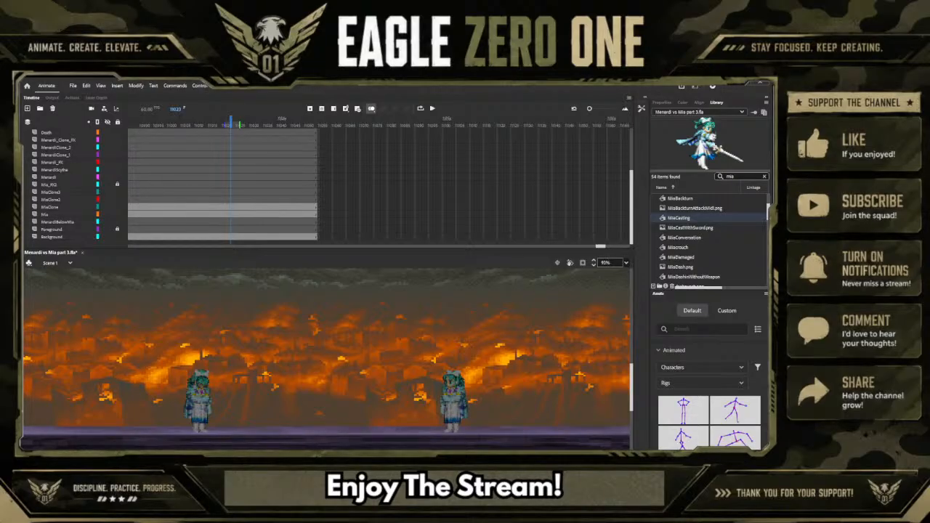
# Insert a blank keyframe on the MiaClone layer at frame 11021 and search the library for "mialoo"
pyautogui.click(226, 211)
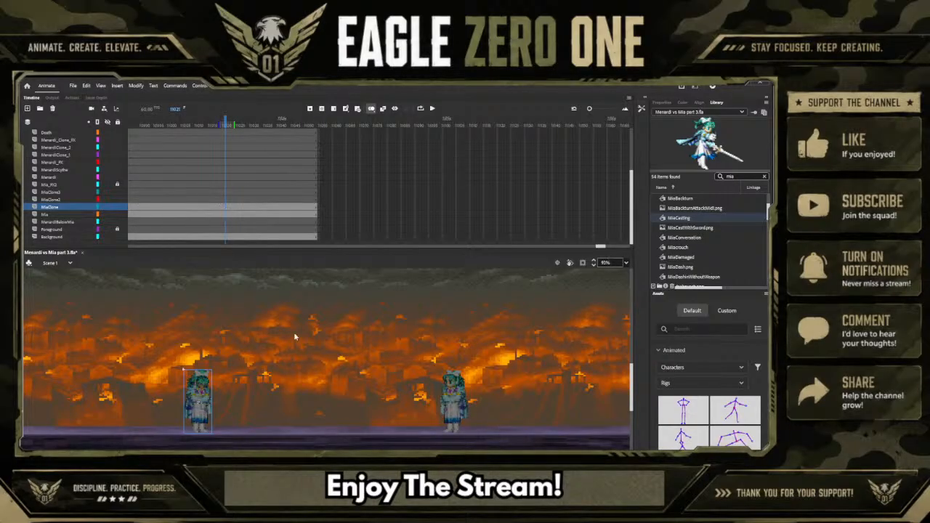
pyautogui.press('F7')
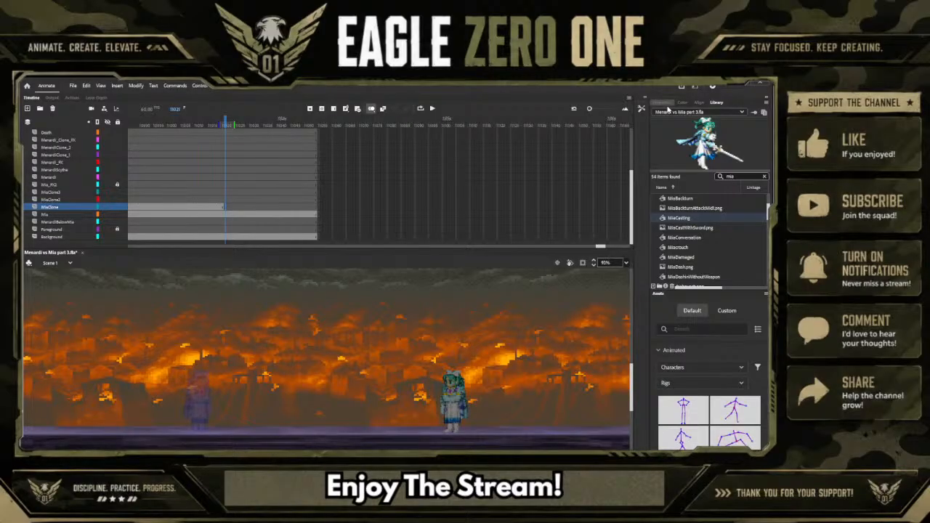
pyautogui.click(764, 176)
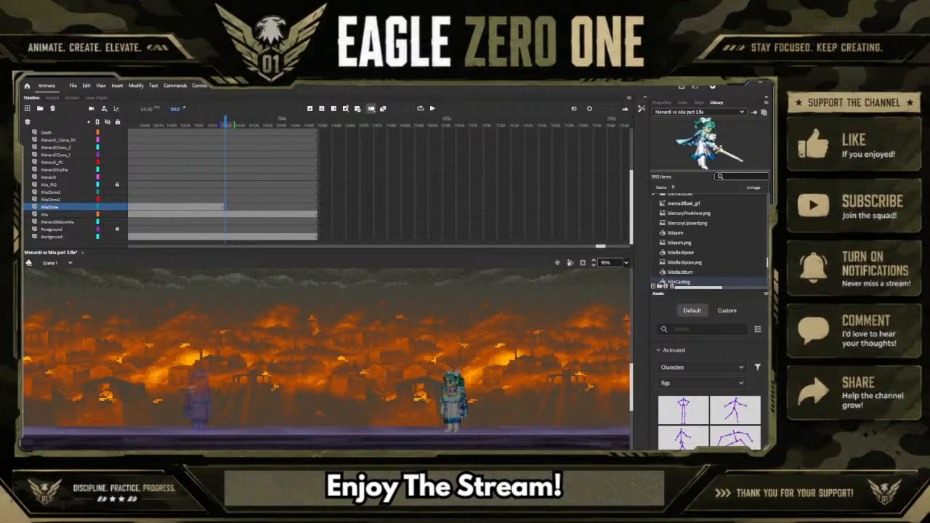
pyautogui.click(740, 176)
pyautogui.write('mia')
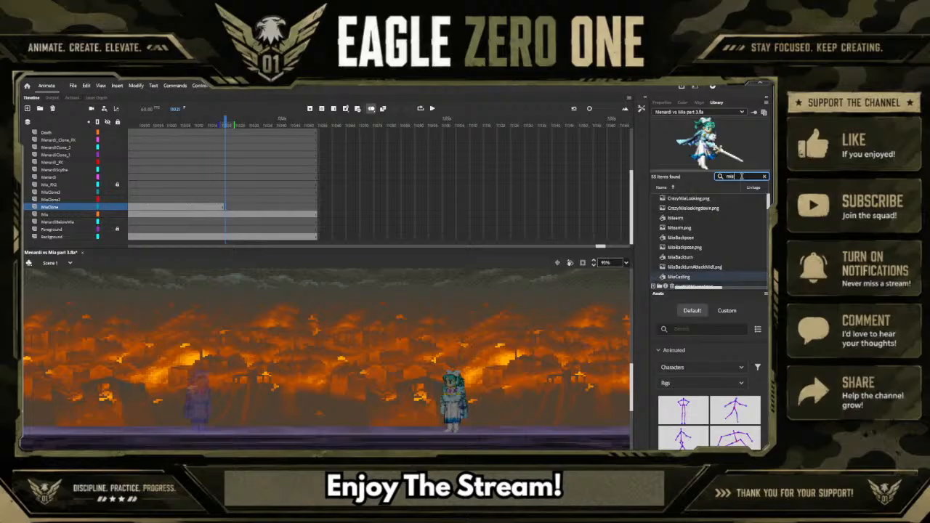
pyautogui.write('loo')
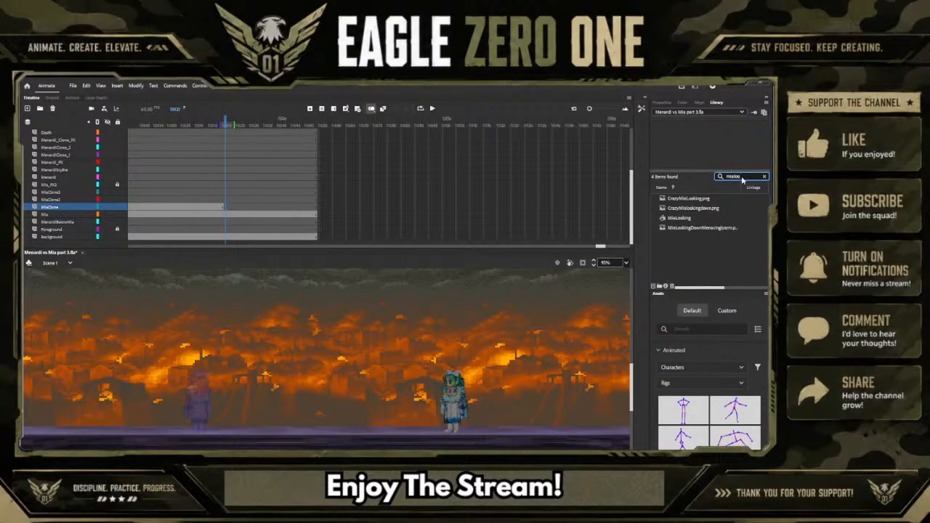
# Preview the MiaLooking symbol, then place the MiaLookingDownMenacinglyarm bitmap at the feet of the onion-skinned MiaClone figure
pyautogui.click(668, 218)
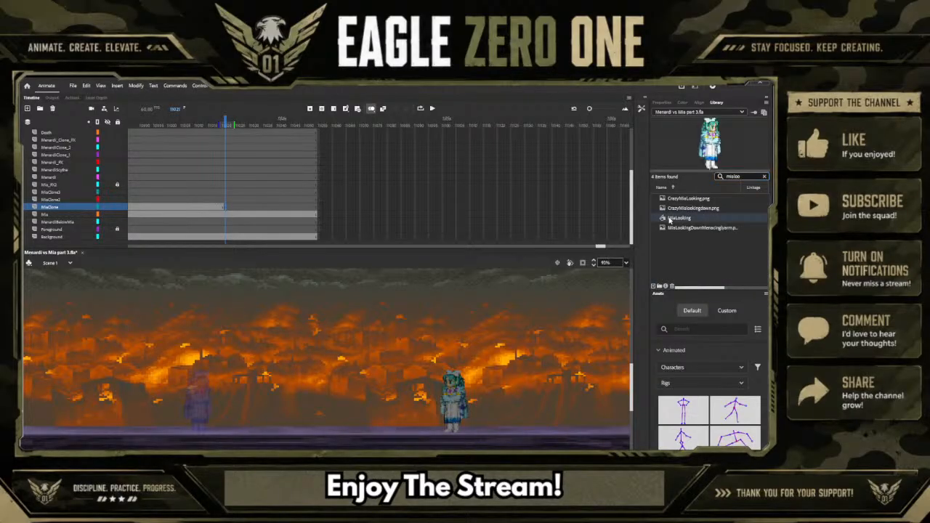
pyautogui.click(676, 228)
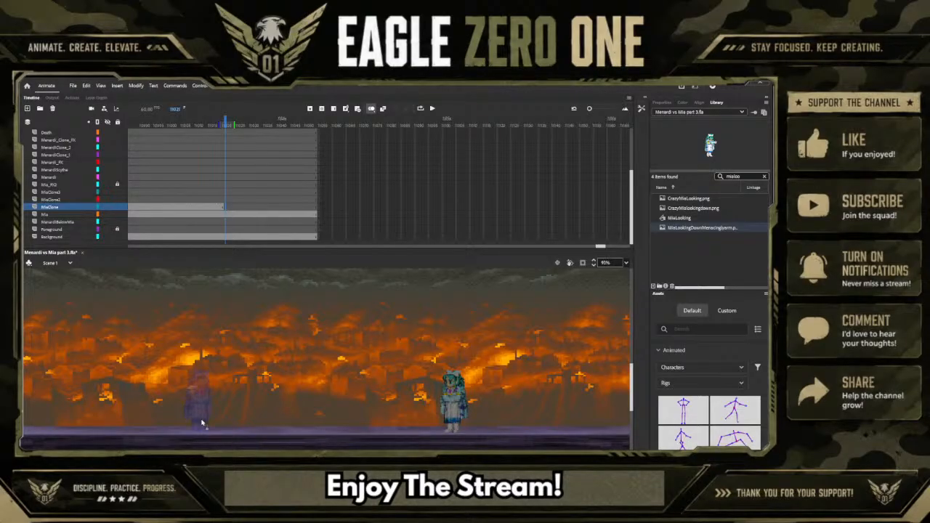
pyautogui.moveTo(201, 422); pyautogui.dragTo(202, 419)
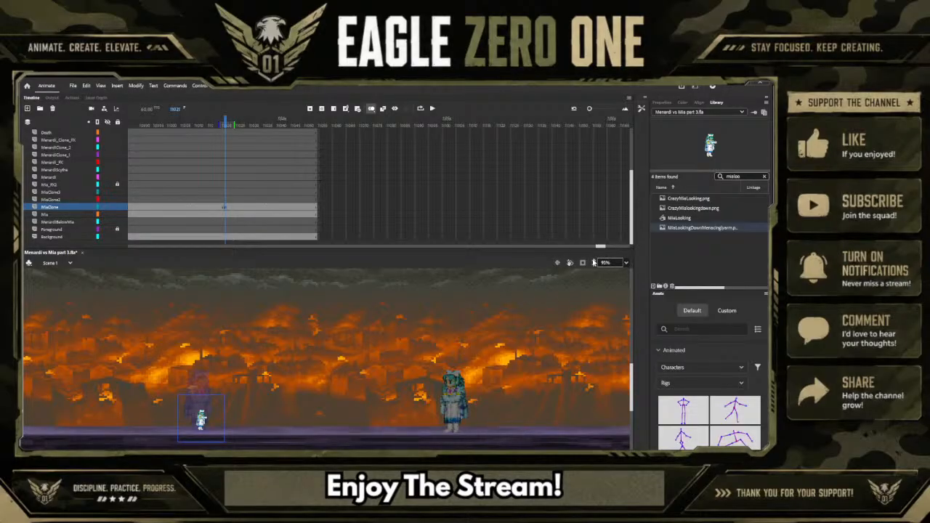
# Break the placed bitmap apart and convert the sprite into a graphic symbol named MiaCastingHeaddown
pyautogui.click(593, 261)
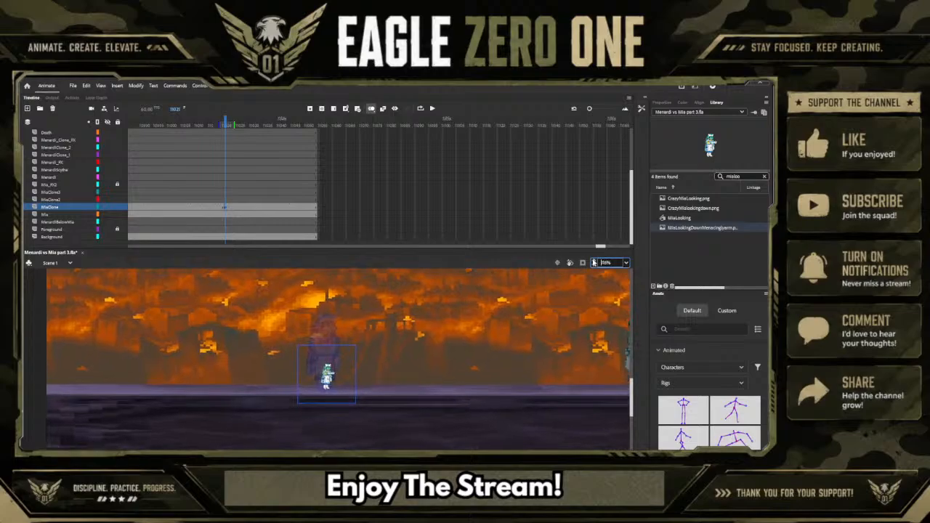
pyautogui.moveTo(593, 262); pyautogui.dragTo(594, 262)
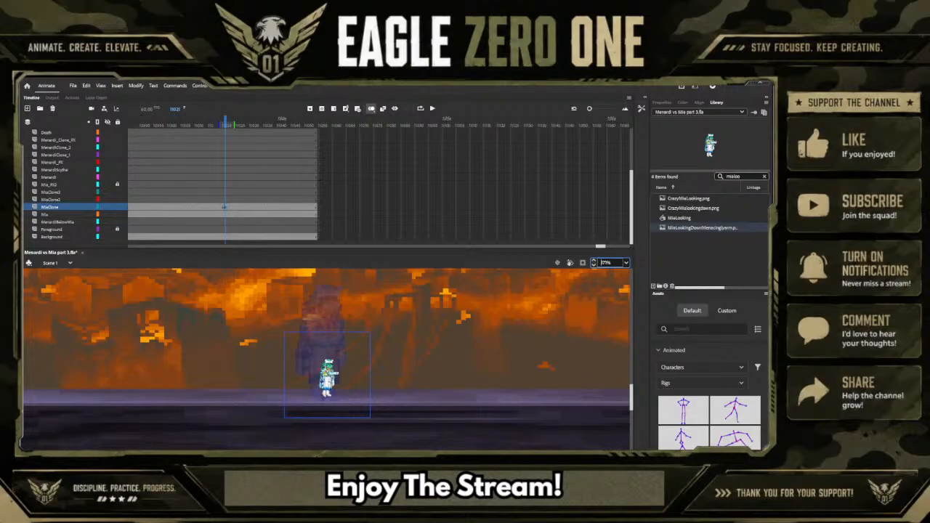
pyautogui.click(138, 89)
pyautogui.hotkey('ctrl', 'b')
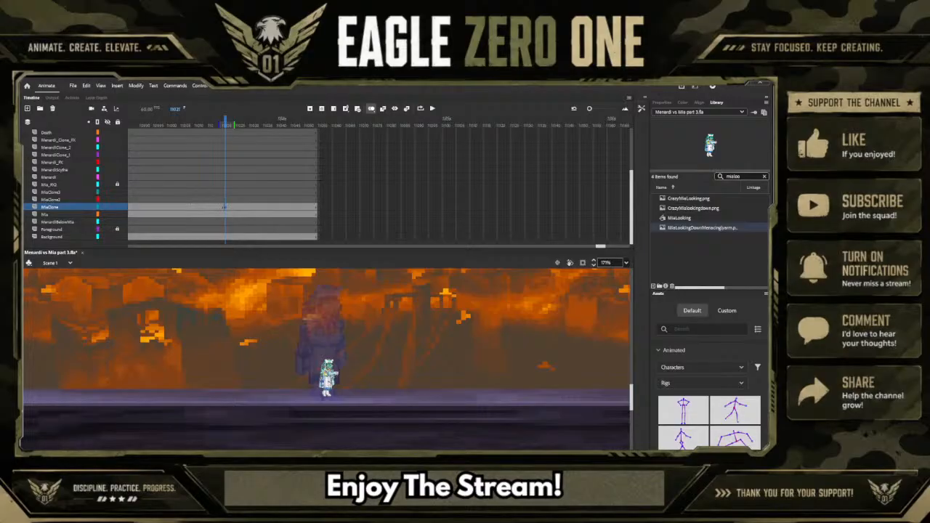
pyautogui.click(437, 259)
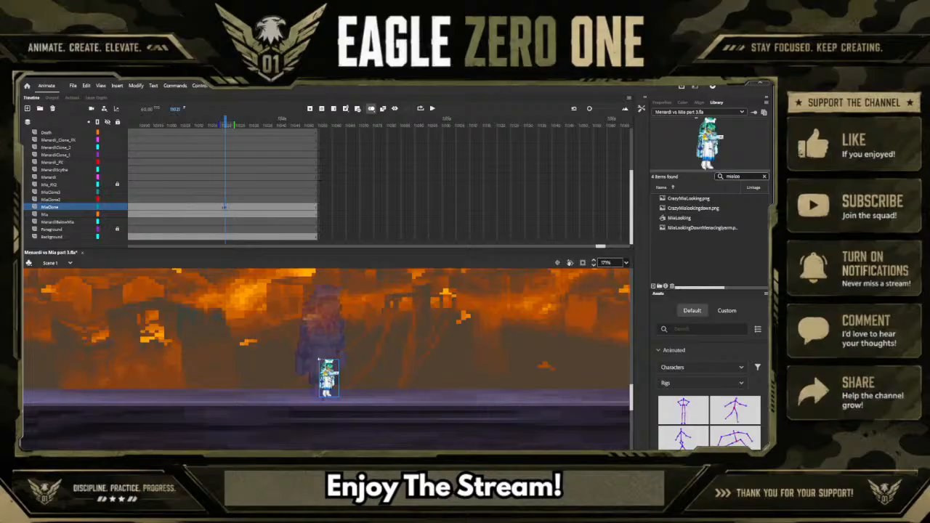
# Compare the new sprite with its onion-skinned predecessor and check the size of the MiaConversation instance at frame 10770
pyautogui.click(661, 103)
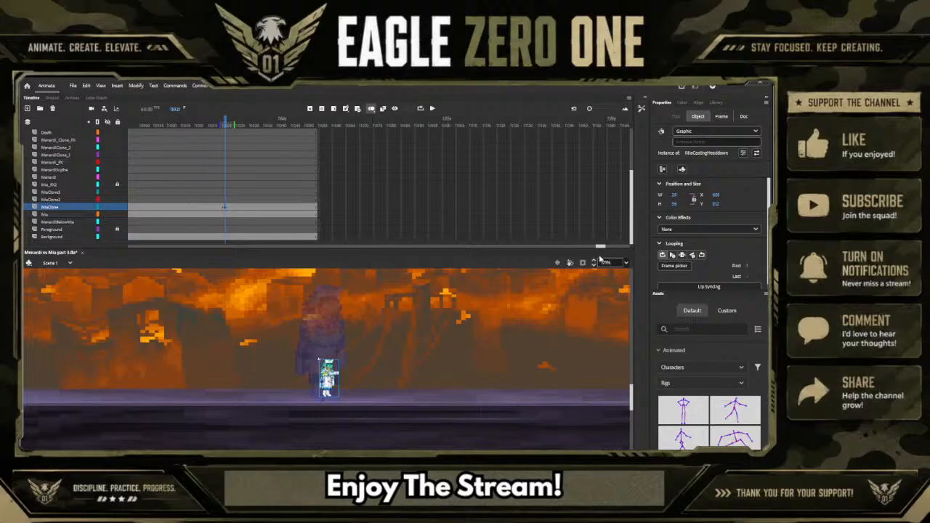
pyautogui.click(594, 266)
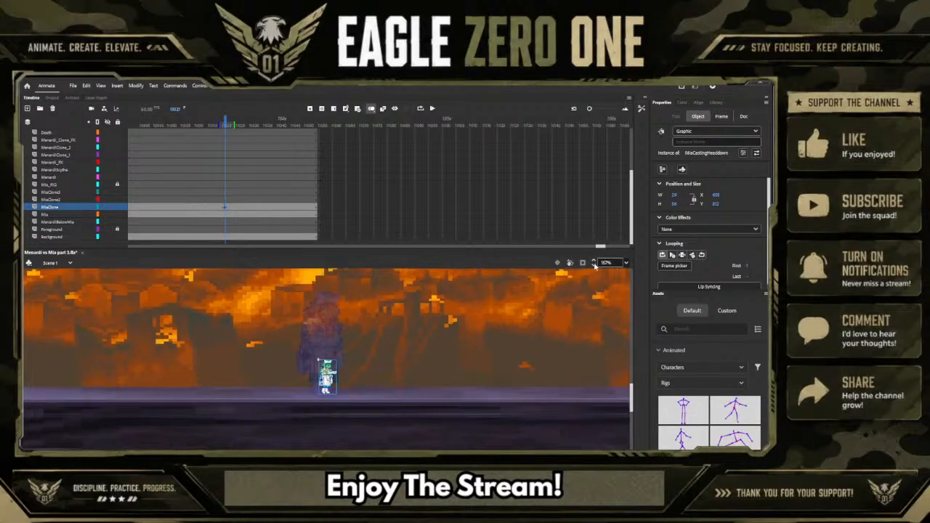
pyautogui.click(594, 266)
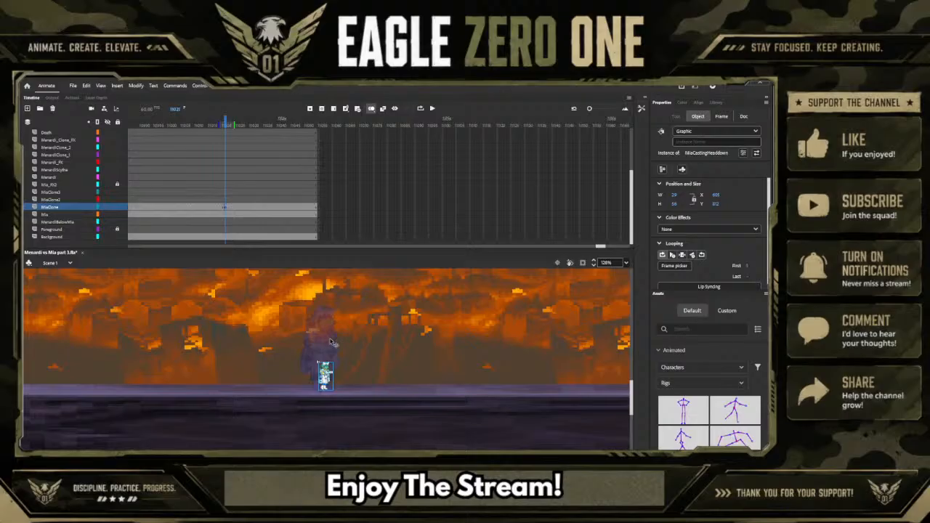
pyautogui.click(371, 108)
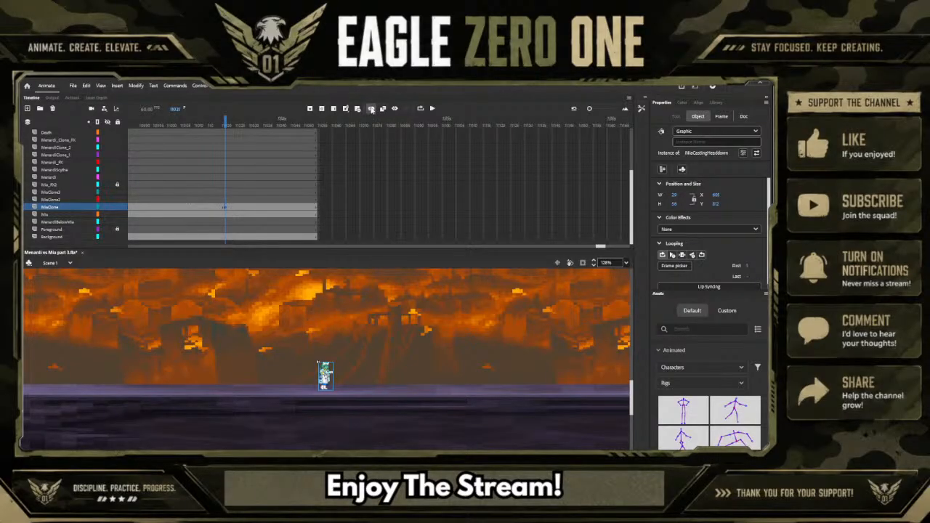
pyautogui.click(371, 108)
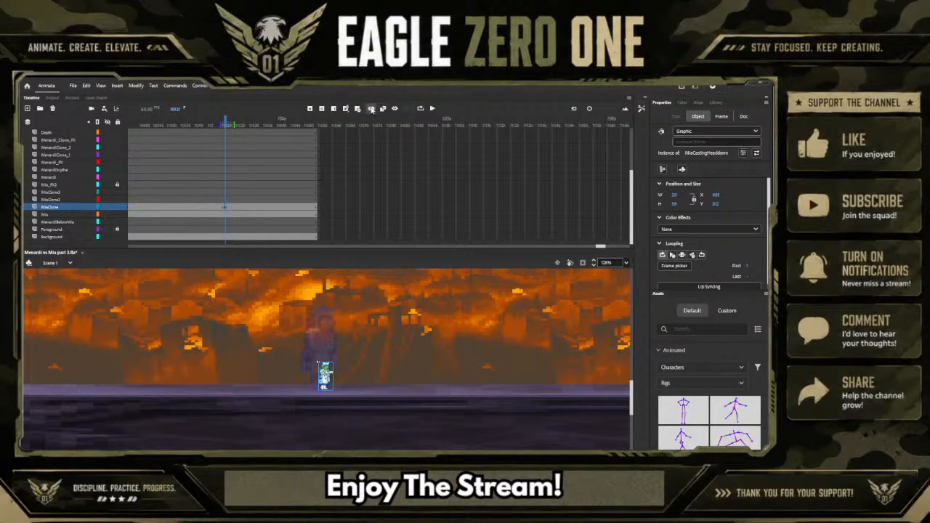
pyautogui.click(599, 247)
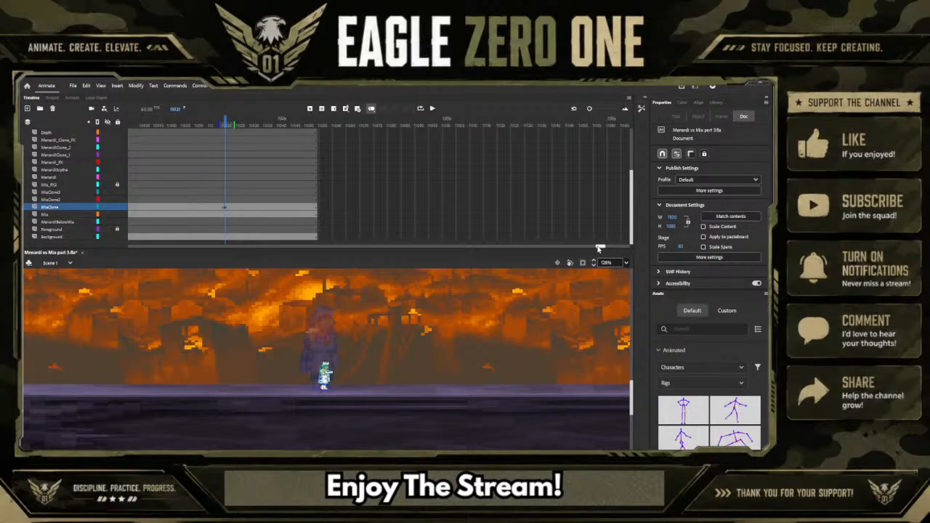
pyautogui.moveTo(598, 247); pyautogui.dragTo(585, 249)
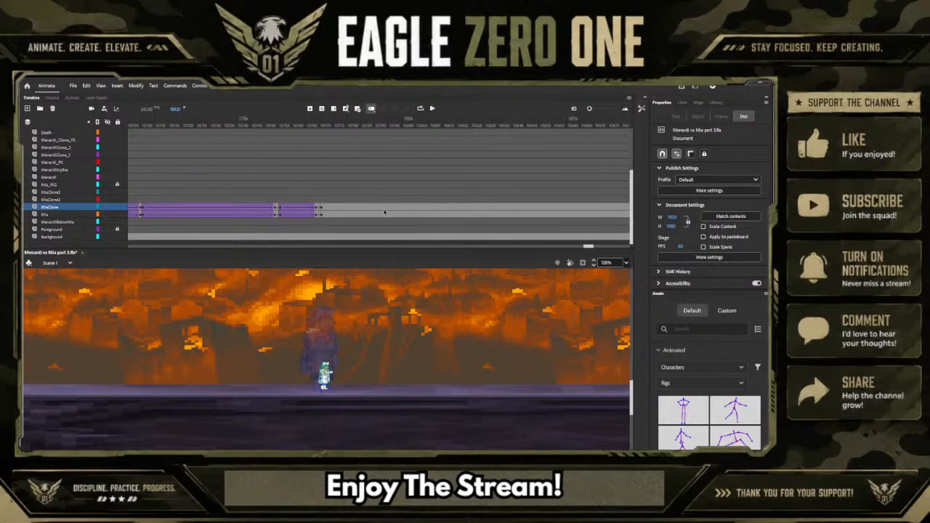
pyautogui.click(321, 210)
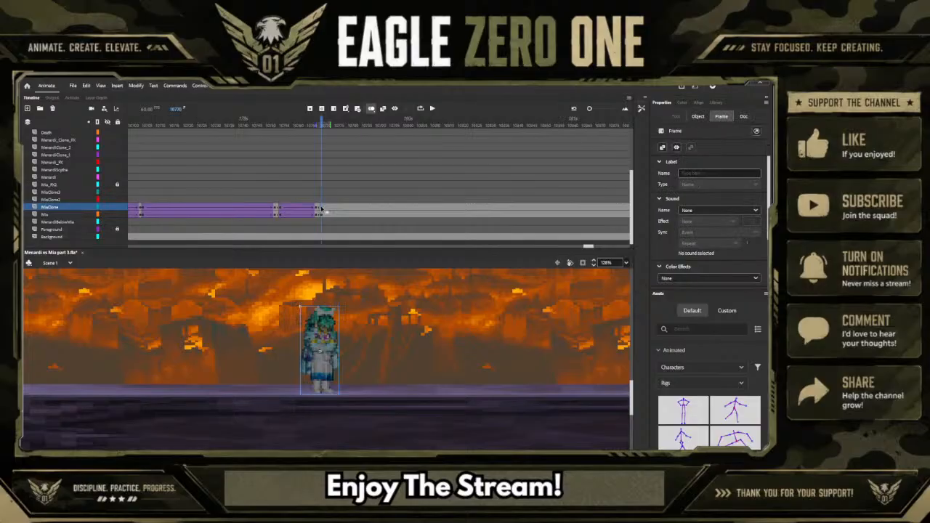
pyautogui.click(698, 117)
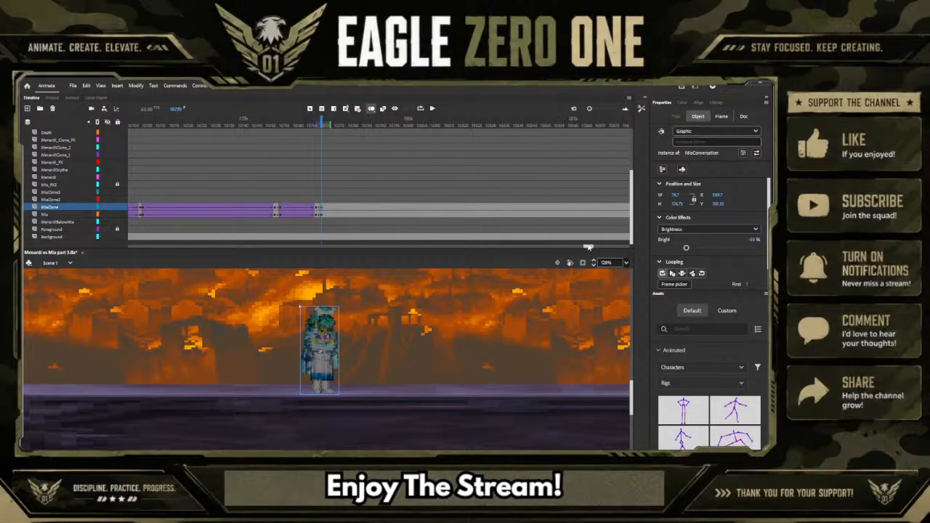
# Resize the MiaCastingHeaddown instance at frame 11021 to 76.7 wide and 176.75 high, and move it onto the onion-skinned figure
pyautogui.click(591, 247)
pyautogui.moveTo(592, 248); pyautogui.dragTo(601, 248)
pyautogui.click(351, 209)
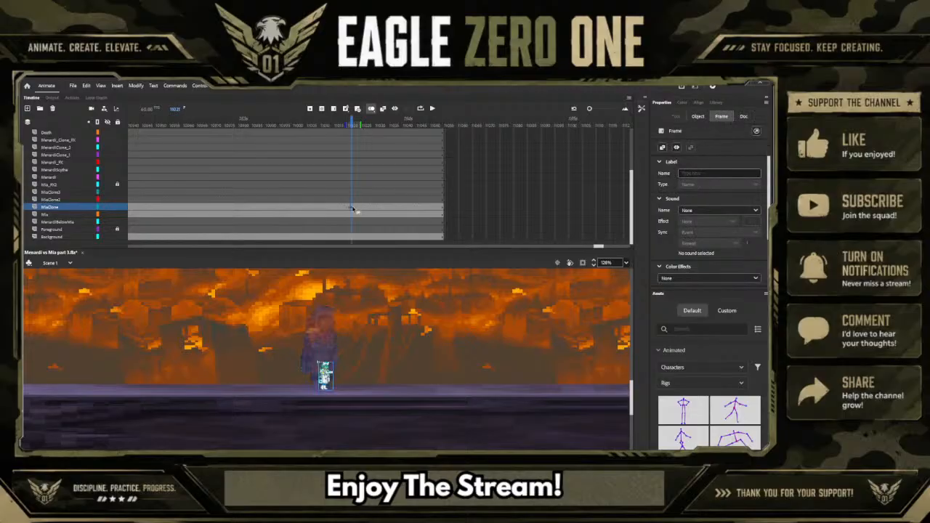
pyautogui.click(698, 117)
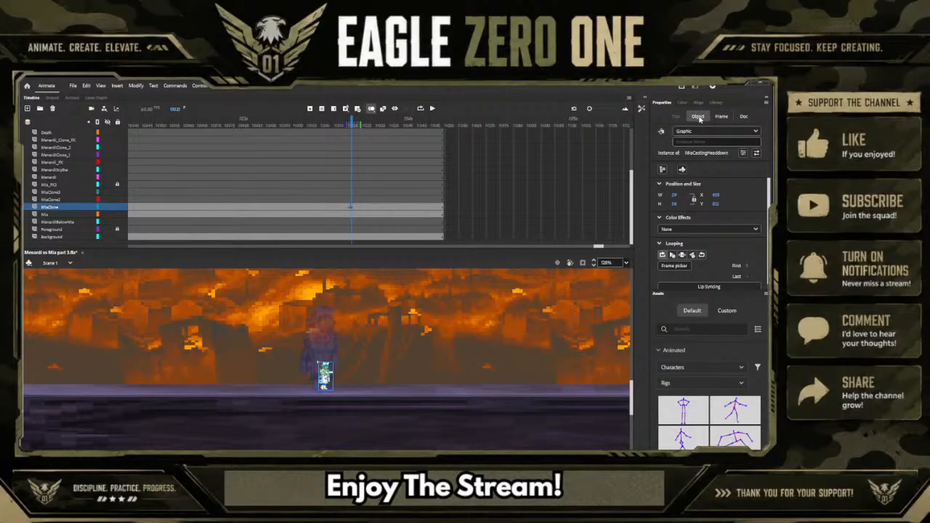
pyautogui.click(675, 204)
pyautogui.write('167.5')
pyautogui.click(675, 195)
pyautogui.write('767')
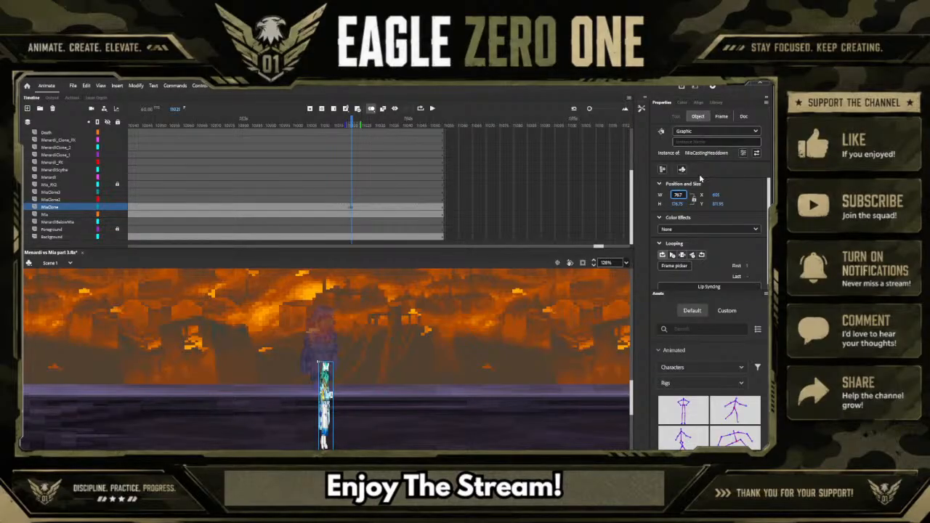
pyautogui.press('Return')
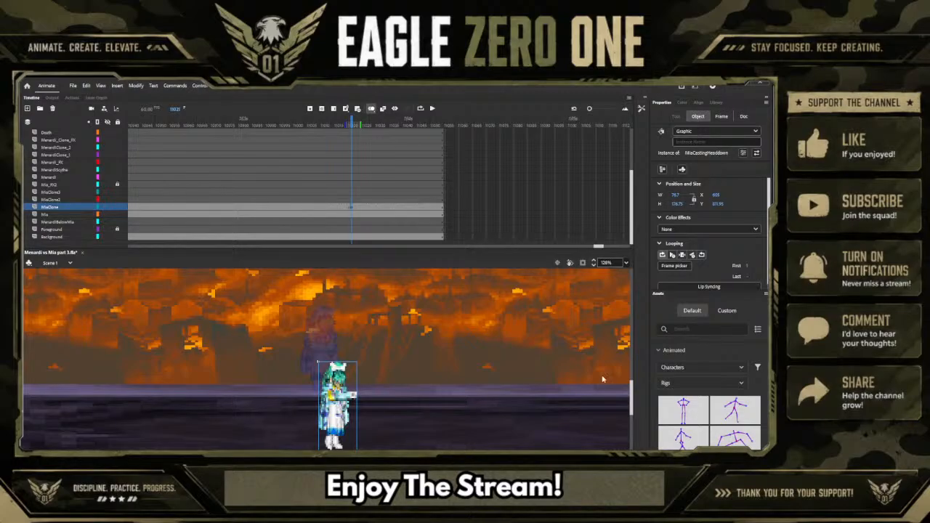
pyautogui.click(676, 196)
pyautogui.moveTo(339, 377); pyautogui.dragTo(328, 320)
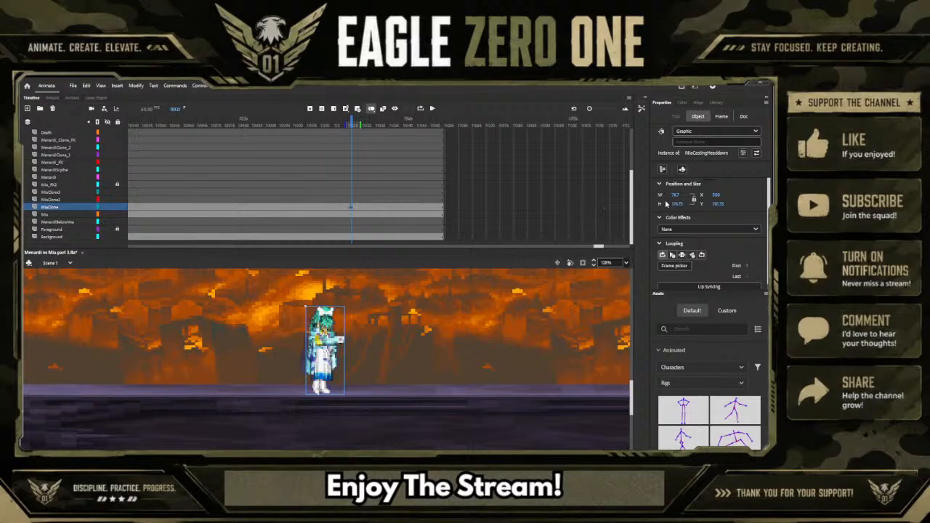
# Look up the MiaConversation instance's X position at frame 10770 and set the MiaCastingHeaddown instance's X to 567.7 at frame 11021
pyautogui.moveTo(601, 248); pyautogui.dragTo(591, 249)
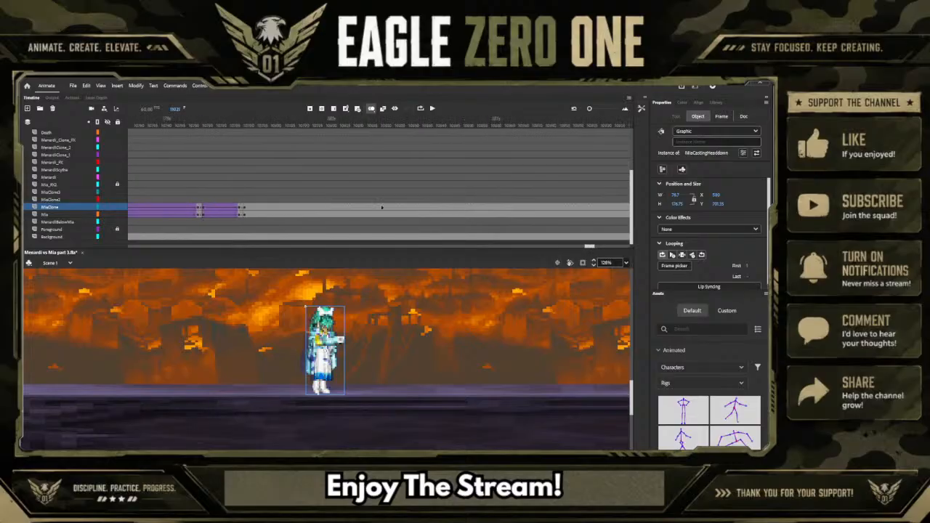
pyautogui.click(244, 210)
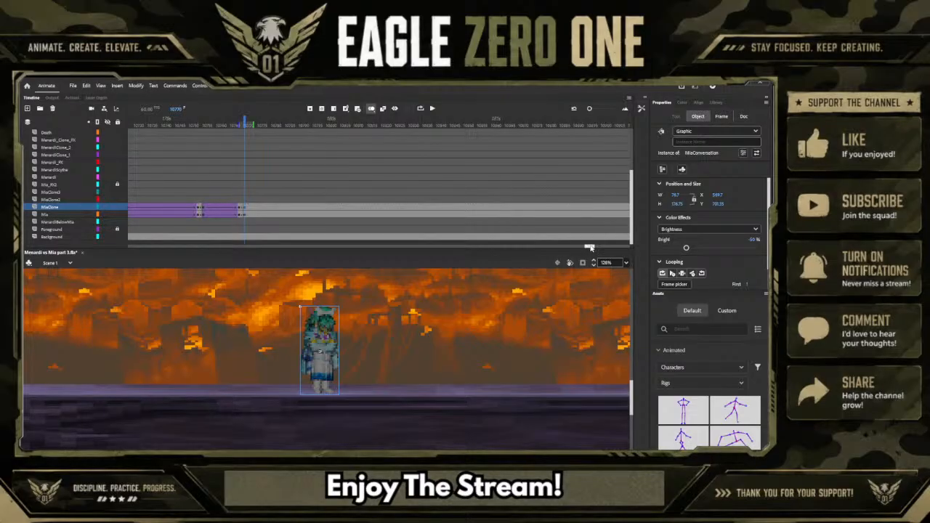
pyautogui.moveTo(590, 248); pyautogui.dragTo(598, 248)
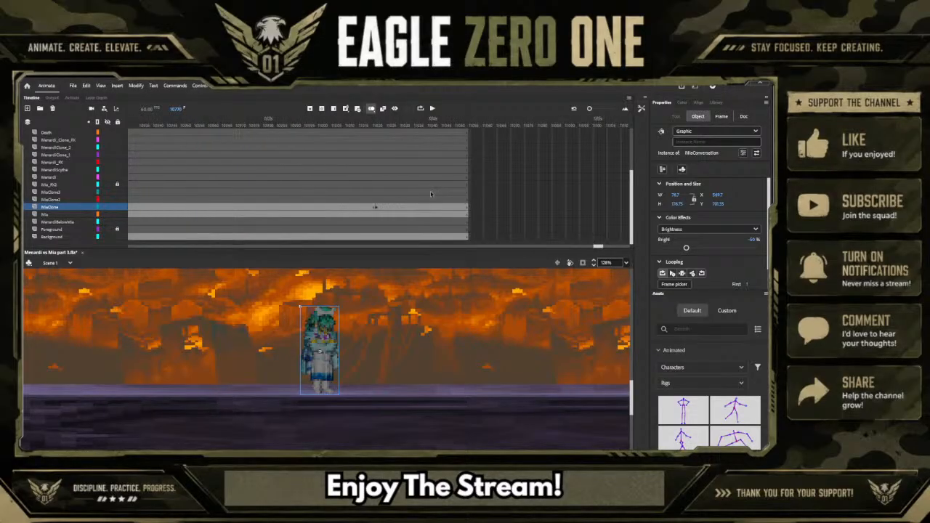
pyautogui.click(376, 208)
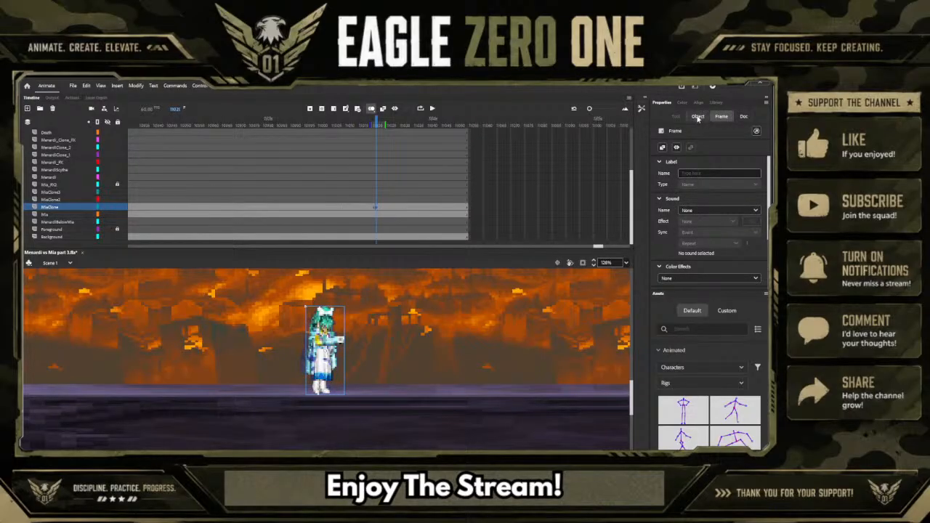
pyautogui.click(719, 195)
pyautogui.write('567.7')
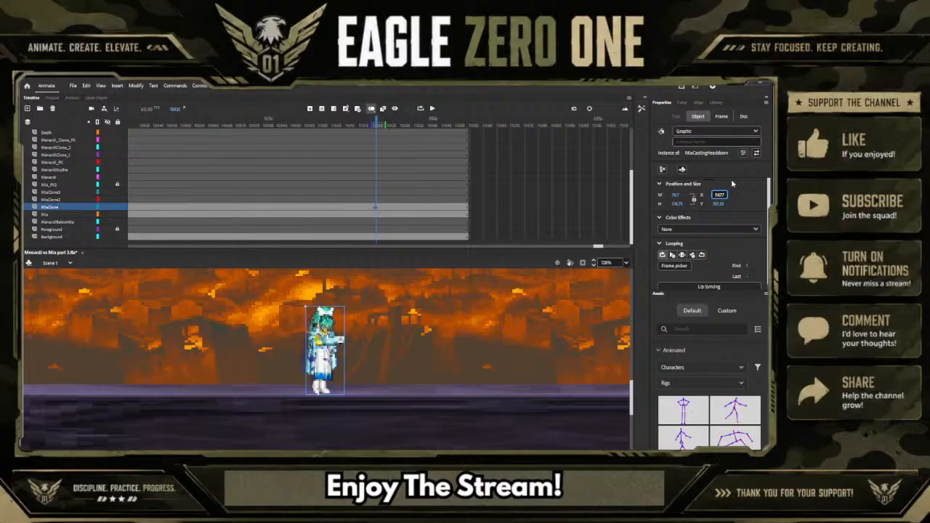
pyautogui.press('Return')
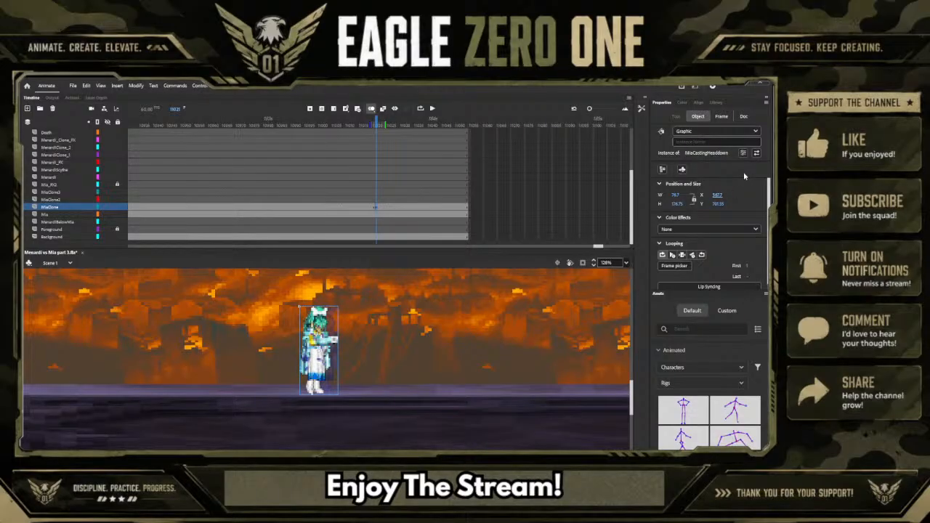
pyautogui.scroll(10, 594, 263)
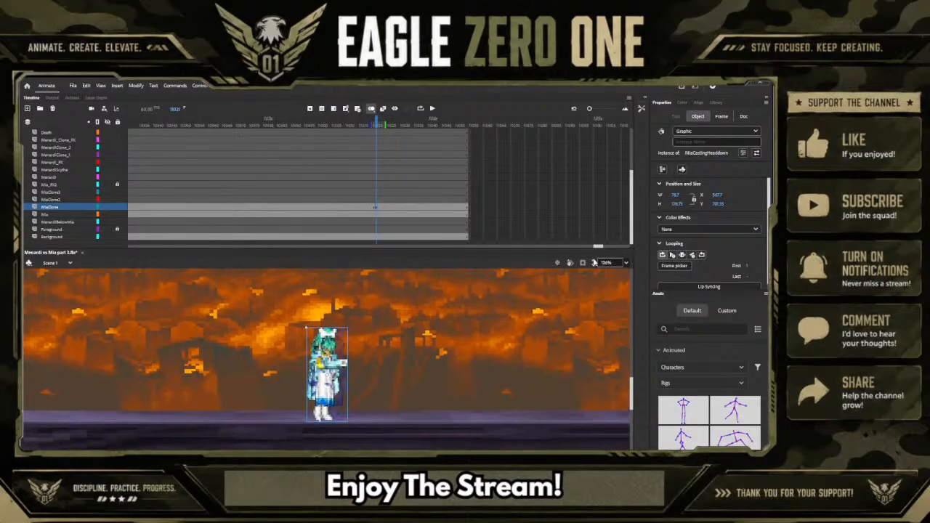
pyautogui.scroll(8, 594, 262)
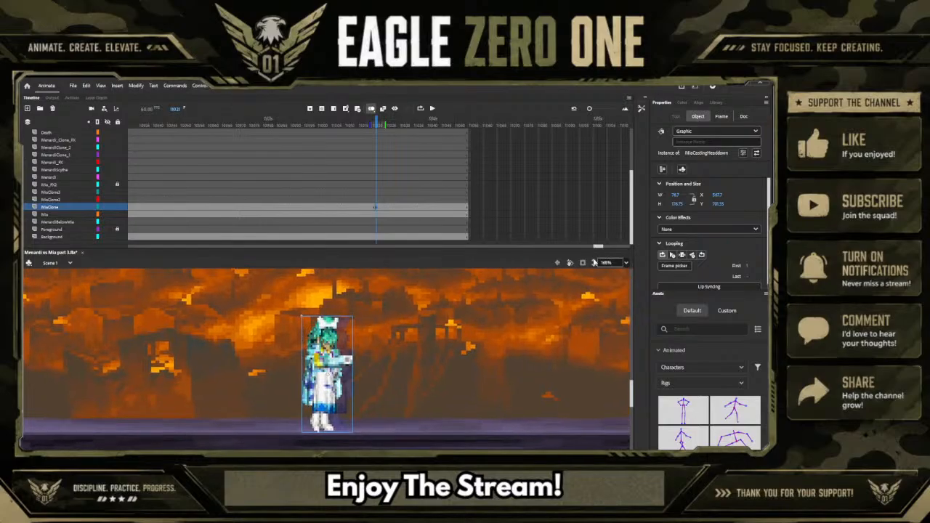
pyautogui.scroll(8, 594, 262)
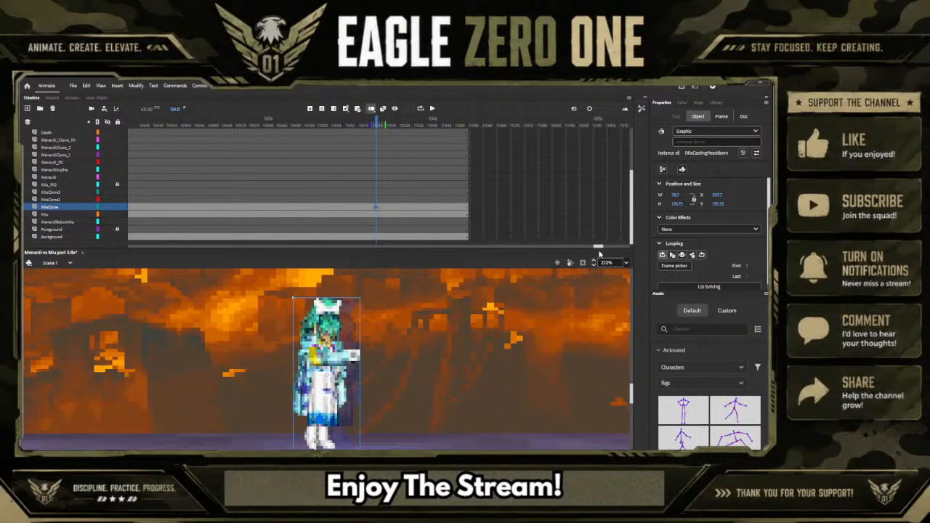
# Look up the MiaConversation instance's X position at frame 10770 and set the MiaCastingHeaddown instance's X to 569.7 at frame 11021
pyautogui.moveTo(601, 248); pyautogui.dragTo(594, 248)
pyautogui.click(268, 210)
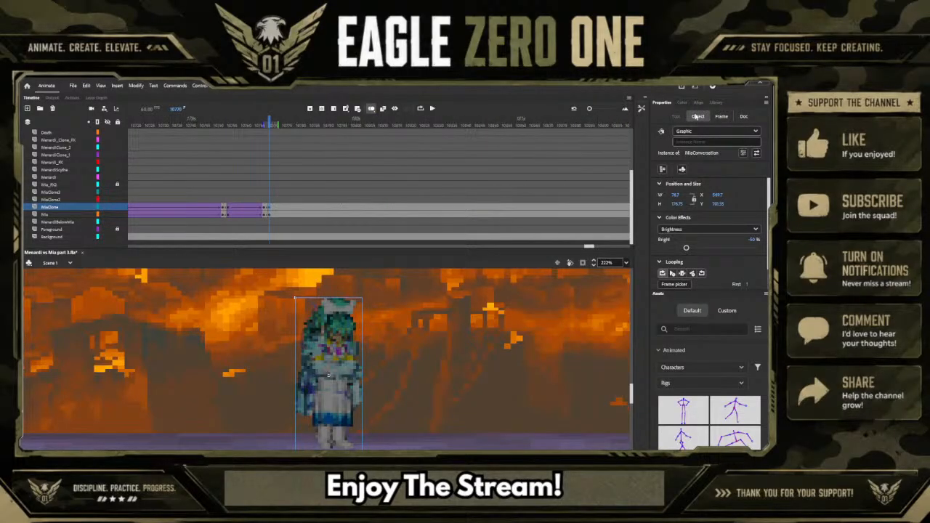
pyautogui.click(588, 246)
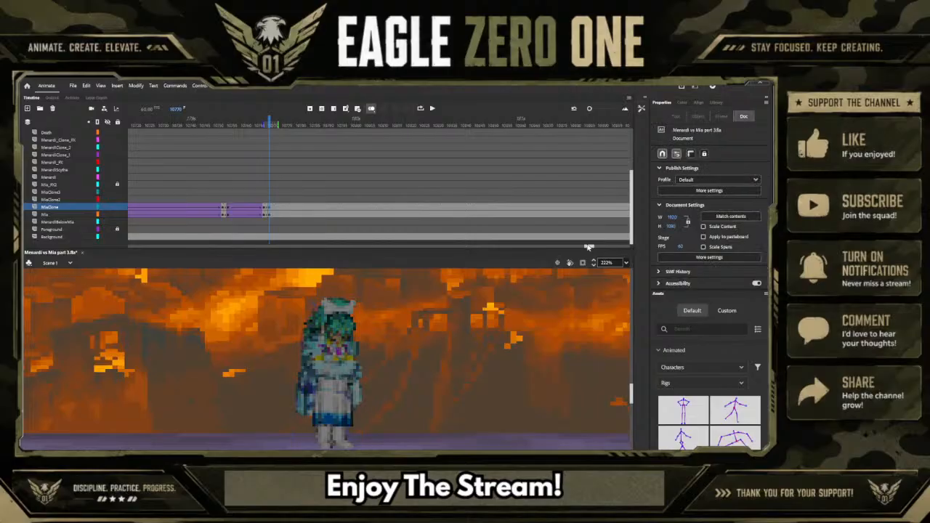
pyautogui.moveTo(589, 247); pyautogui.dragTo(598, 247)
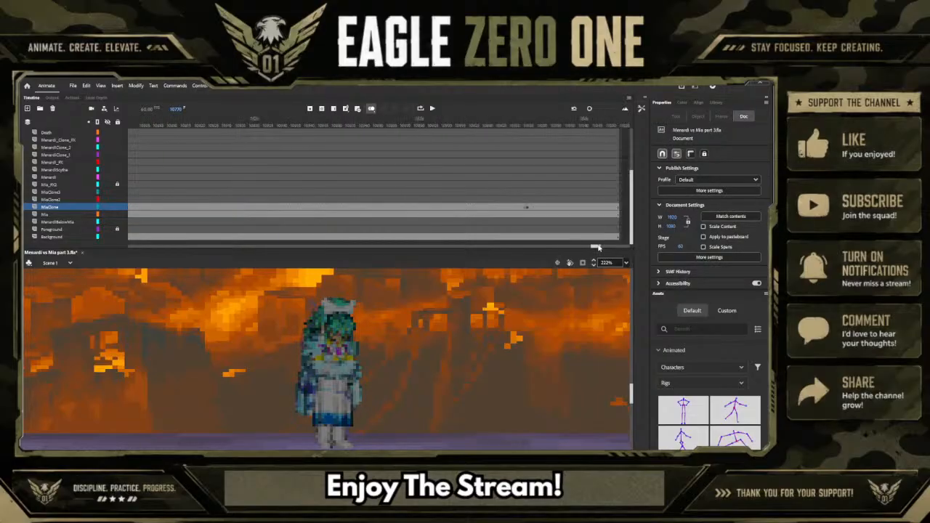
pyautogui.click(526, 207)
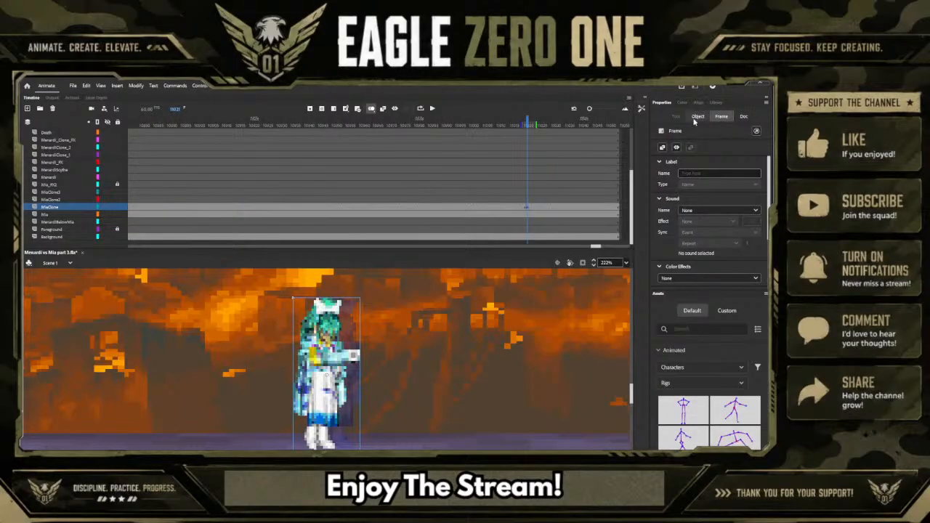
pyautogui.click(696, 117)
pyautogui.click(718, 195)
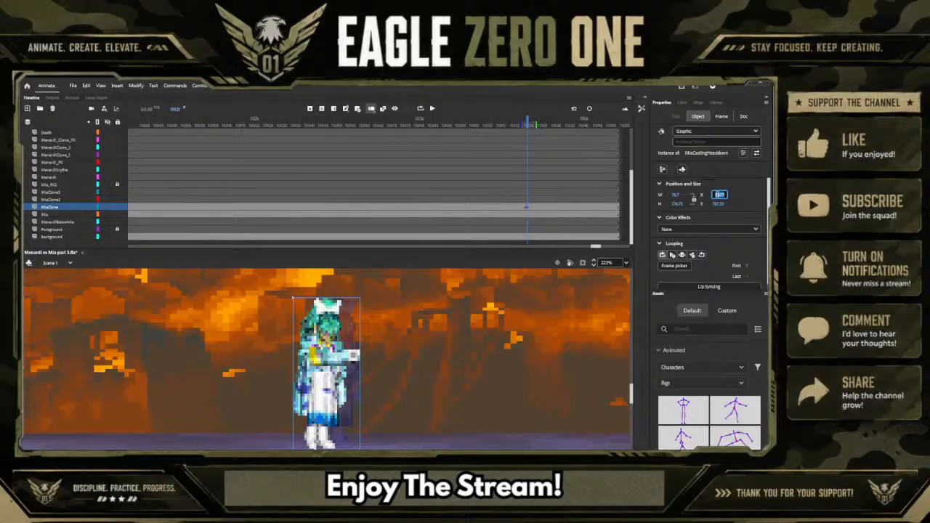
pyautogui.write('589.1')
pyautogui.press('Return')
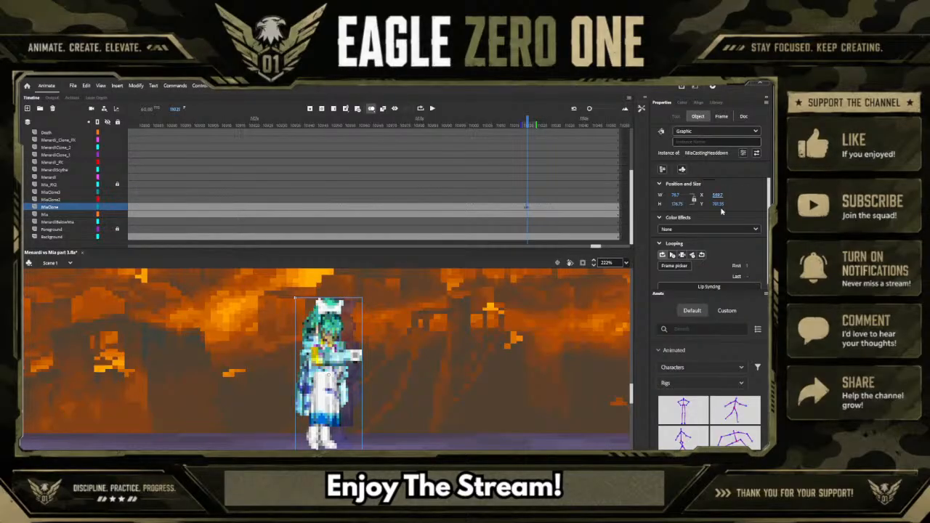
# Nudge the MiaCastingHeaddown instance at frame 11021 a short distance to the right against its onion-skinned predecessor
pyautogui.click(593, 261)
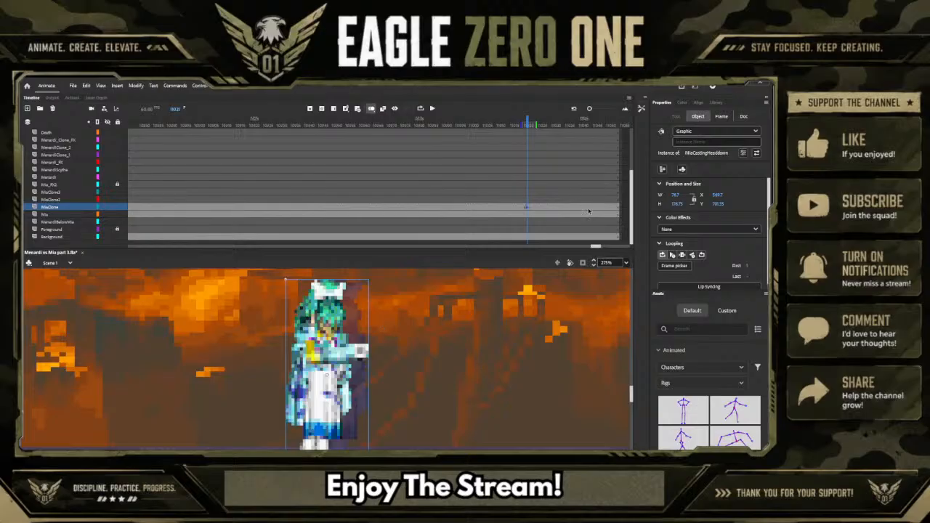
pyautogui.click(528, 209)
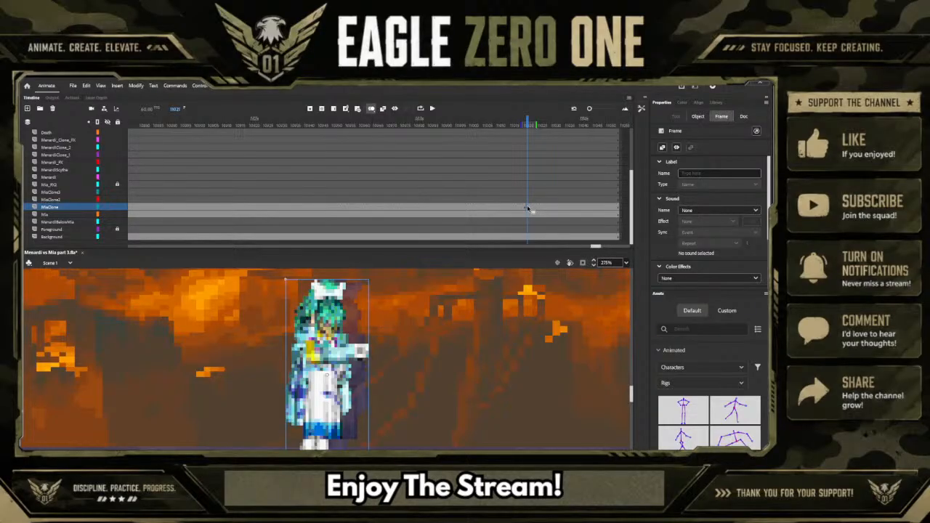
pyautogui.press('Right')
pyautogui.press('Right')
pyautogui.press('Right')
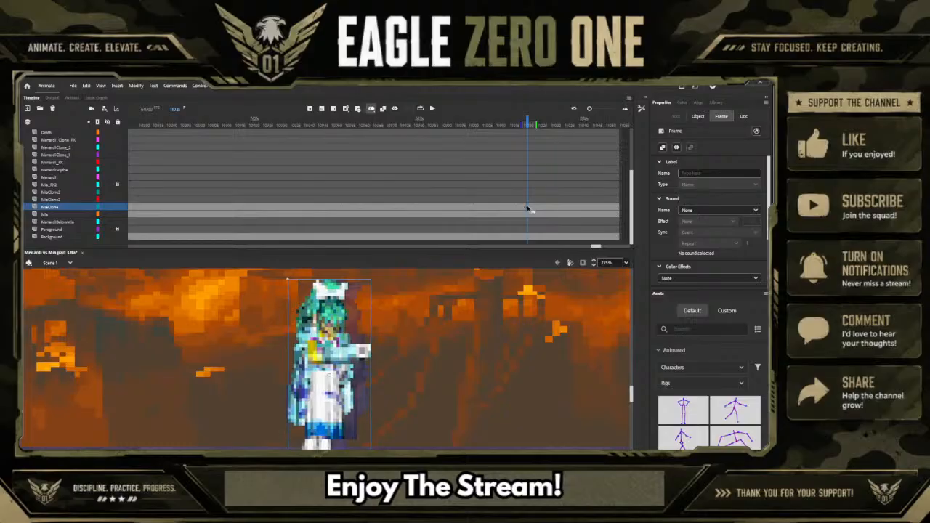
pyautogui.press('Right')
pyautogui.press('Right')
pyautogui.press('Right')
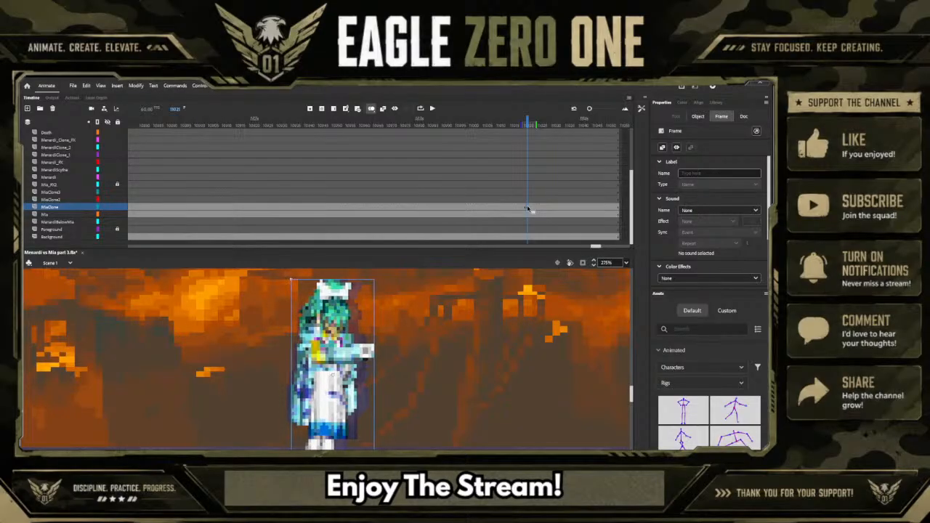
pyautogui.press('Right')
pyautogui.press('Right')
pyautogui.press('Right')
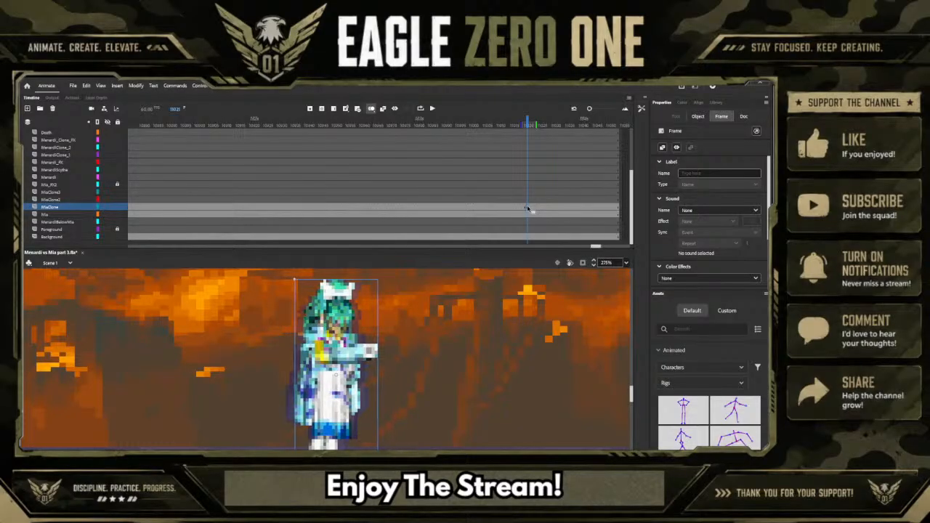
pyautogui.press('Right')
pyautogui.press('Right')
pyautogui.press('Right')
pyautogui.press('Right')
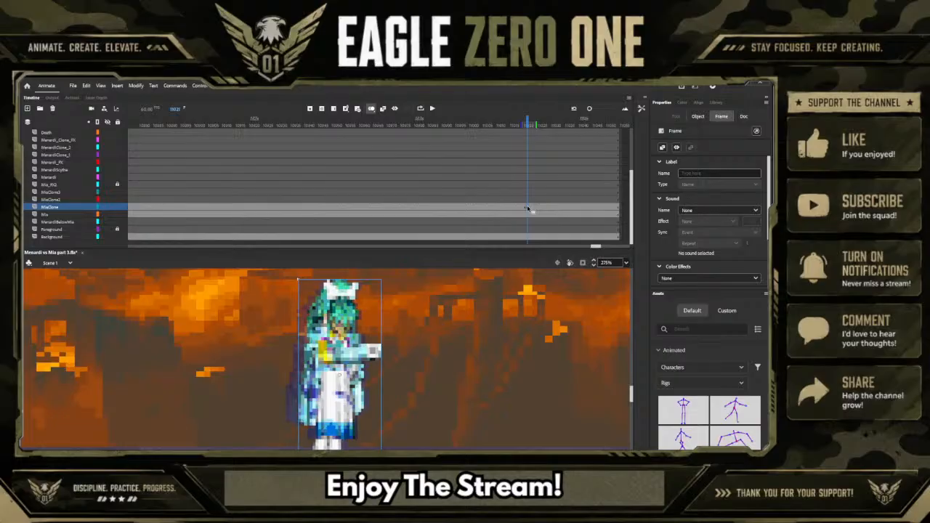
pyautogui.press('Right')
pyautogui.press('Right')
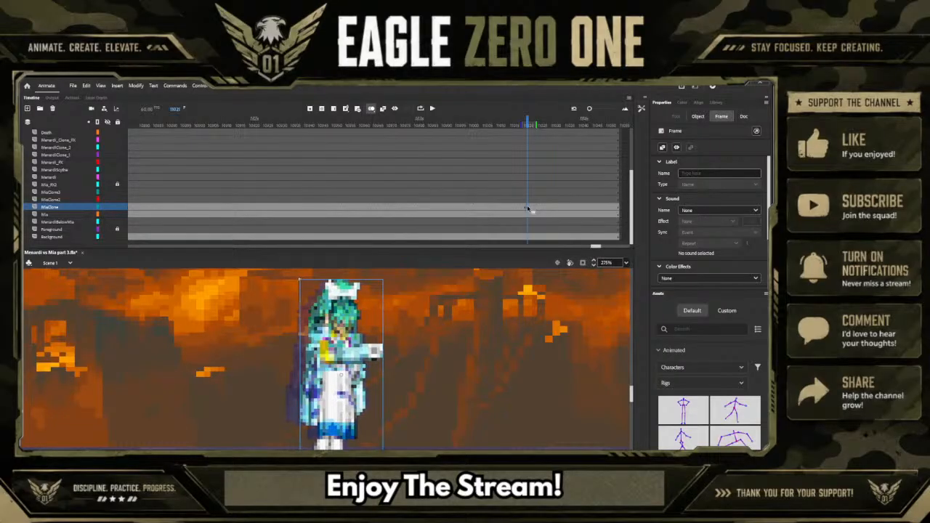
pyautogui.press('Right')
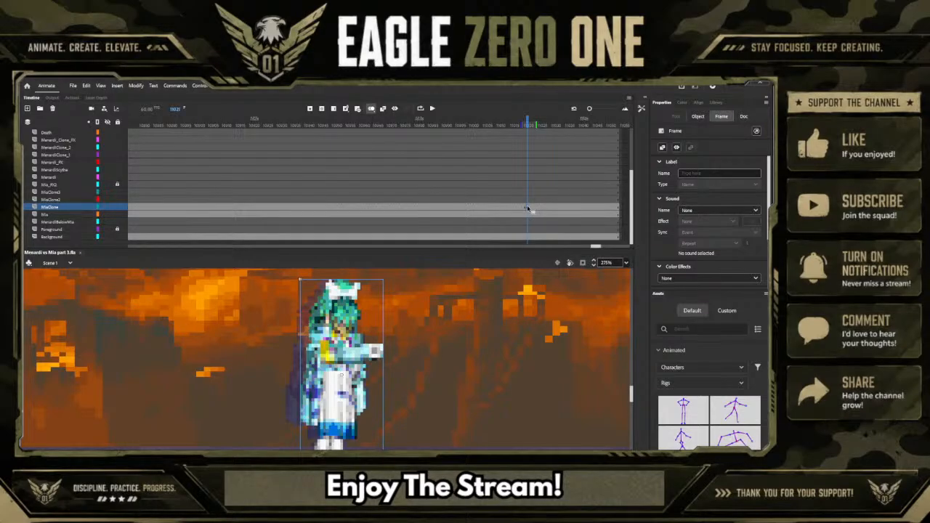
# Darken the MiaClone keyframe at frame 11021 with a Brightness color effect of -50% and view both clones in the full scene
pyautogui.click(700, 303)
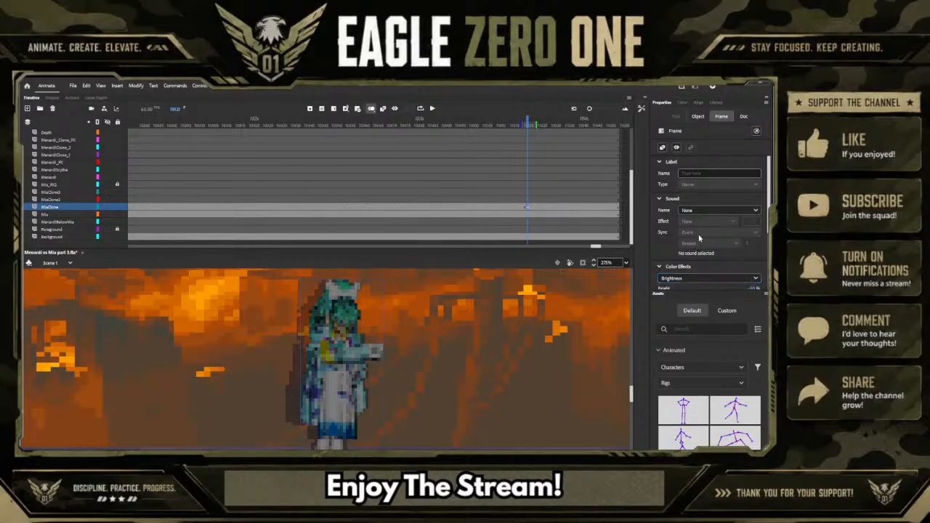
pyautogui.click(594, 264)
pyautogui.click(593, 265)
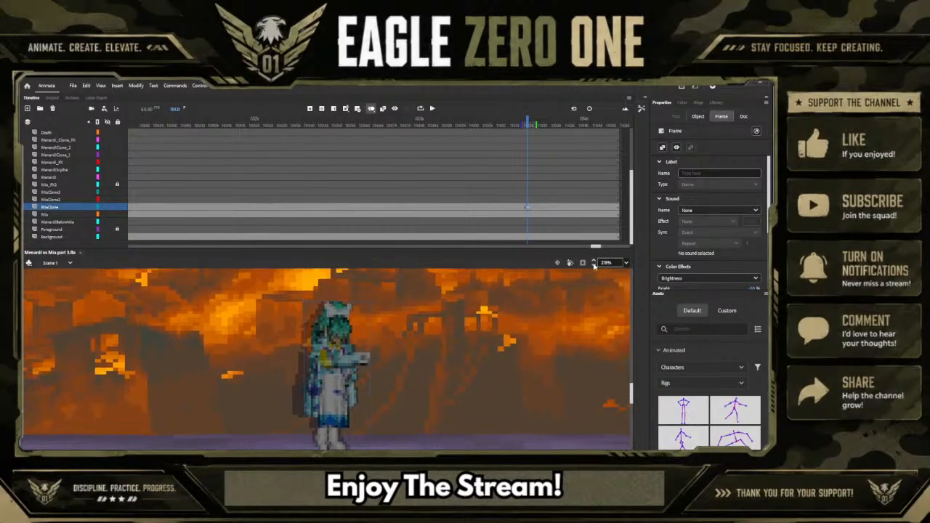
pyautogui.click(593, 265)
pyautogui.click(593, 265)
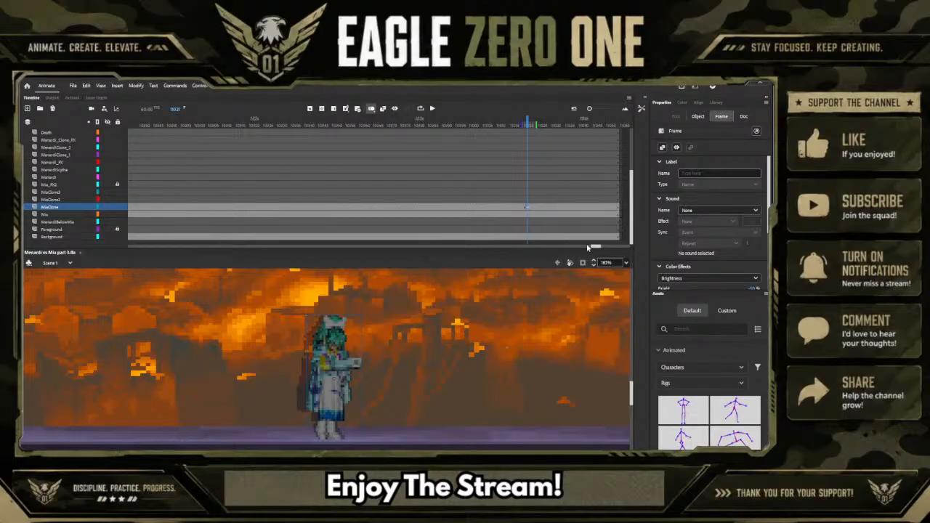
pyautogui.click(594, 266)
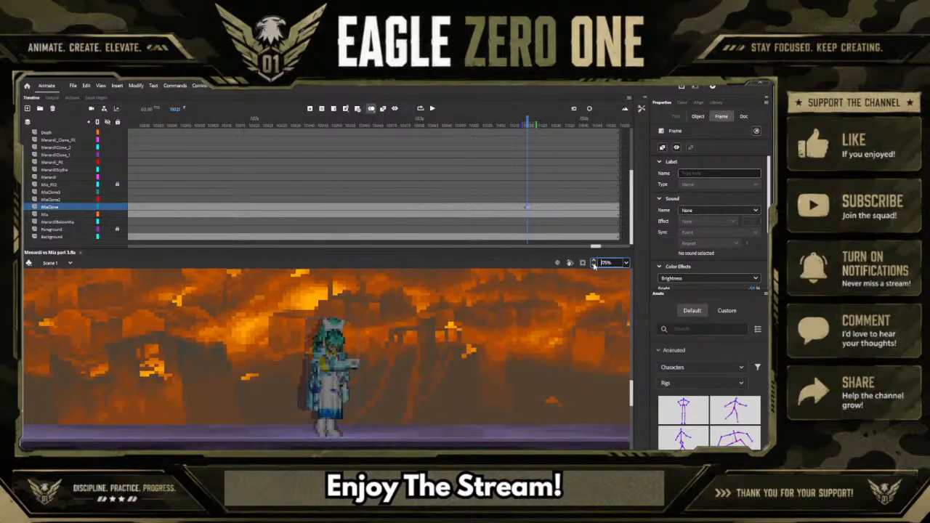
pyautogui.moveTo(594, 266); pyautogui.dragTo(594, 266)
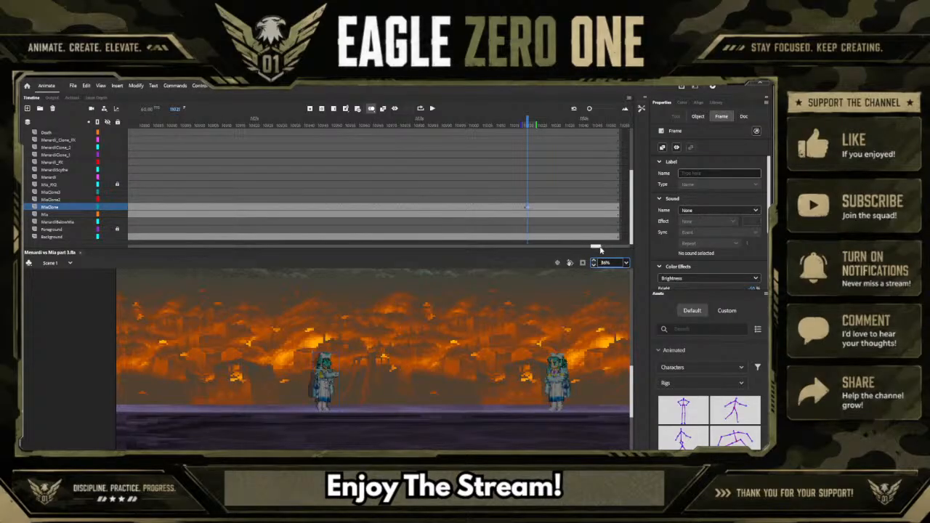
pyautogui.moveTo(600, 247); pyautogui.dragTo(601, 247)
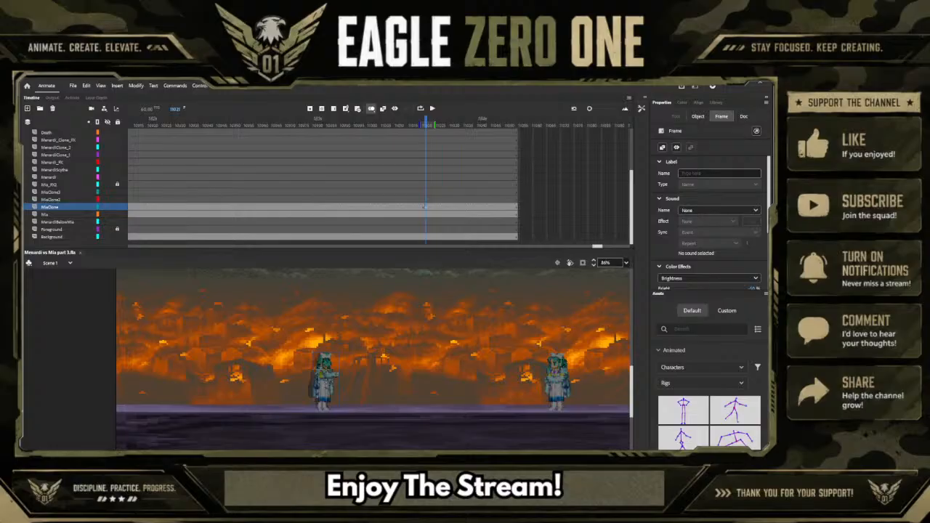
# Switch to Aseprite, copy the first frame of Mia's 14-frame animation into the blank Sprite-0010, and move her to the canvas centre
pyautogui.hotkey('alt', 'Tab')
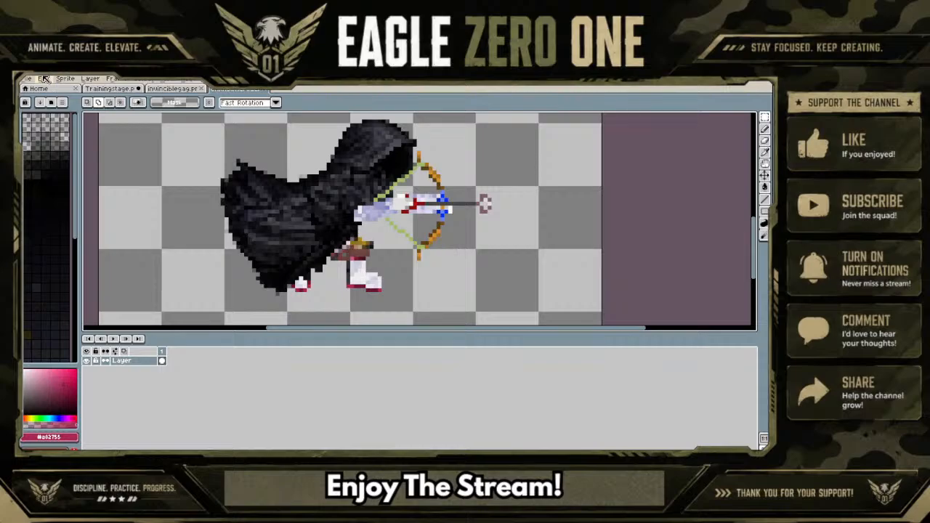
pyautogui.click(269, 89)
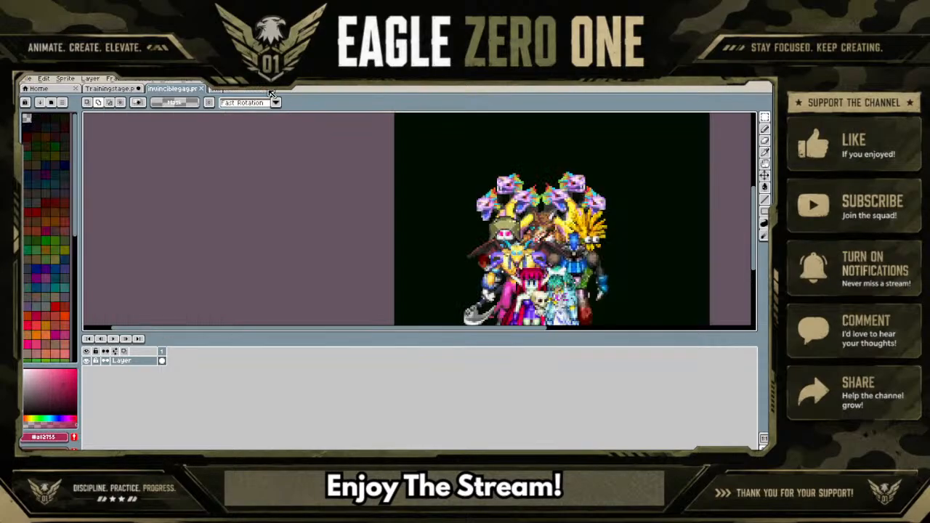
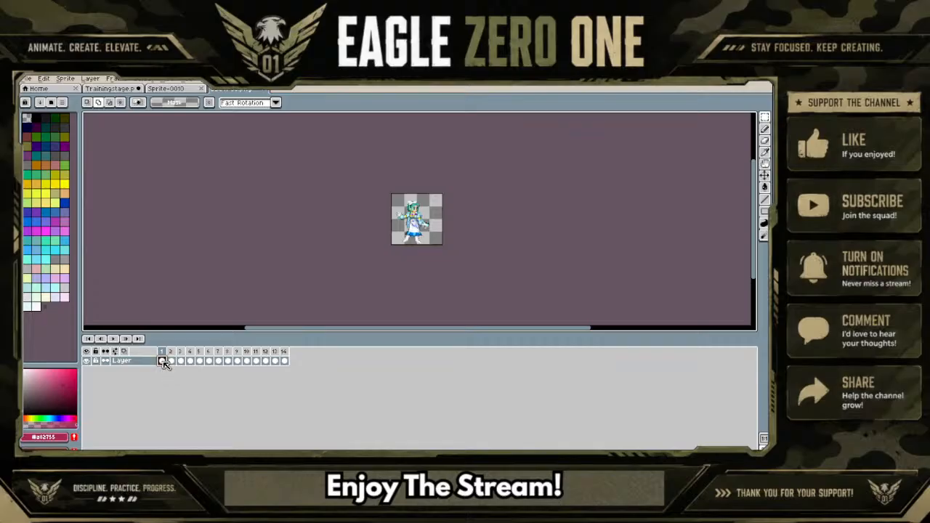
pyautogui.rightClick(162, 361)
pyautogui.click(162, 361)
pyautogui.click(171, 89)
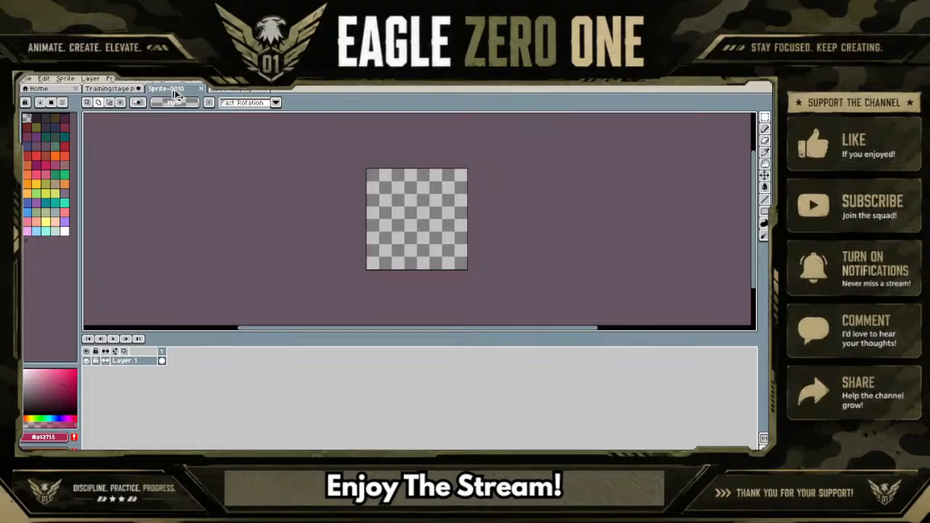
pyautogui.hotkey('ctrl', 'v')
pyautogui.scroll(2, 410, 225)
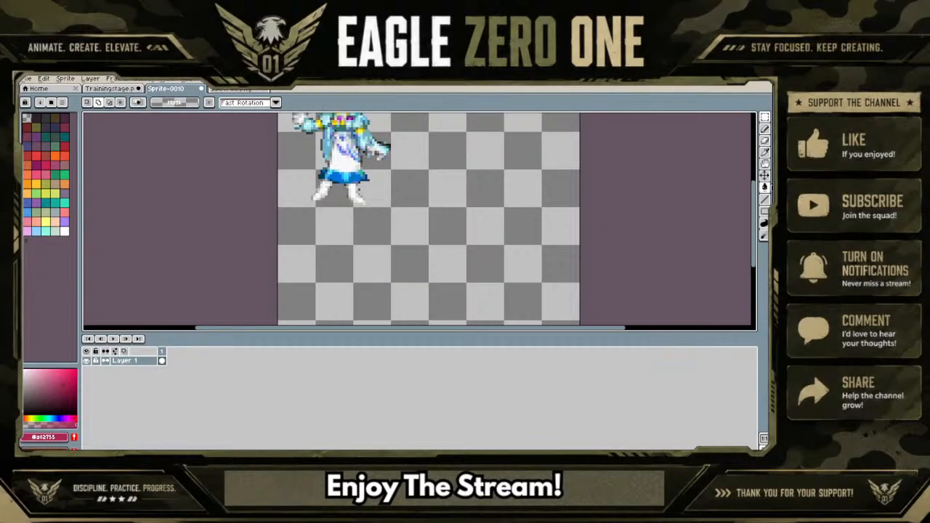
pyautogui.click(764, 175)
pyautogui.moveTo(366, 154); pyautogui.dragTo(470, 229)
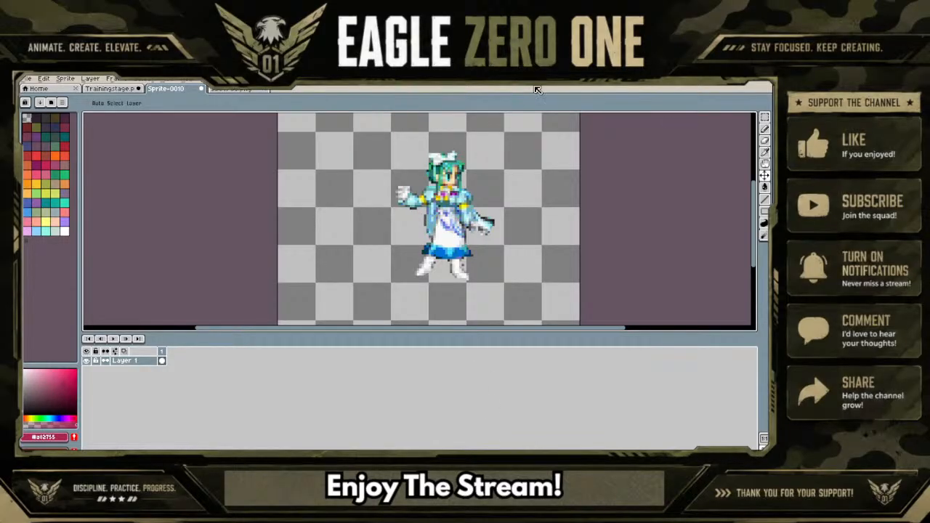
# Cut Mia's raised arm away from her body, move it onto empty canvas beside her, and erase the stray pixels around it
pyautogui.click(764, 116)
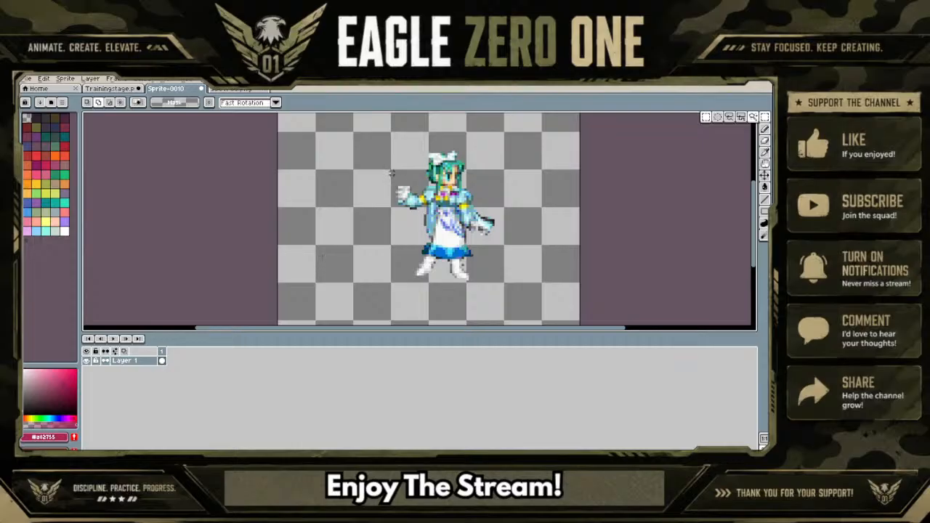
pyautogui.moveTo(365, 168); pyautogui.dragTo(341, 230)
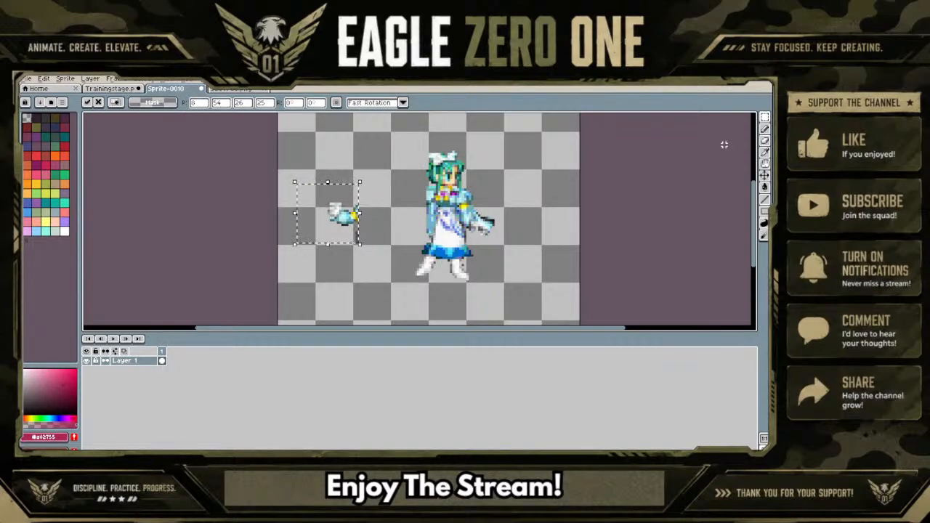
pyautogui.click(764, 139)
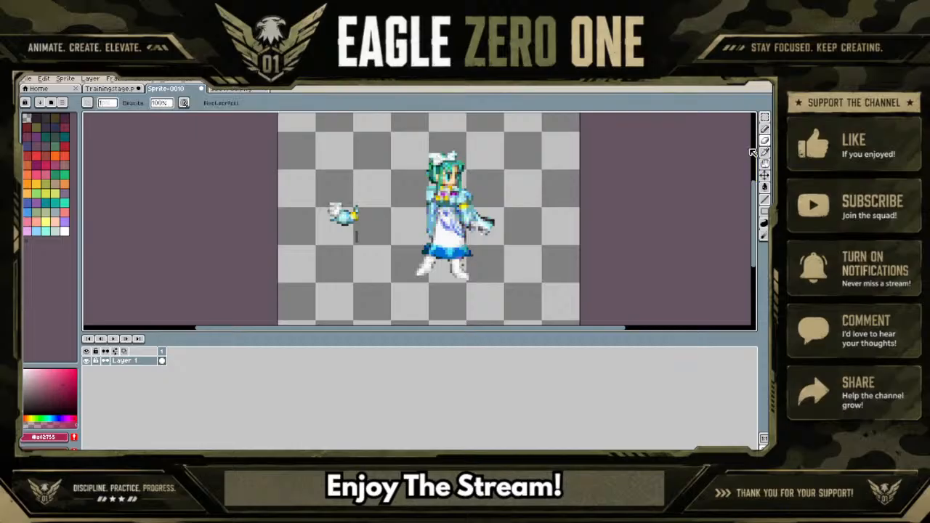
pyautogui.scroll(2, 383, 242)
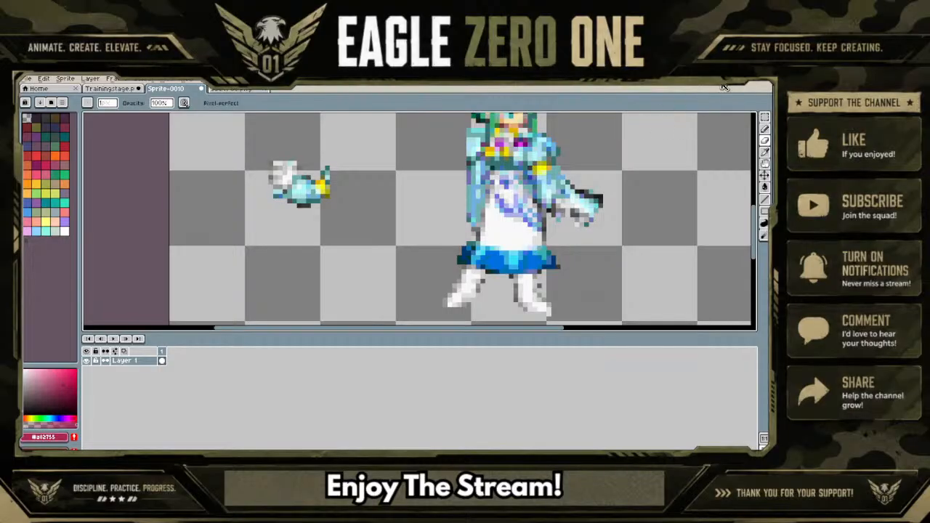
# Flip the detached arm horizontally and try it in position over Mia's torso
pyautogui.click(763, 117)
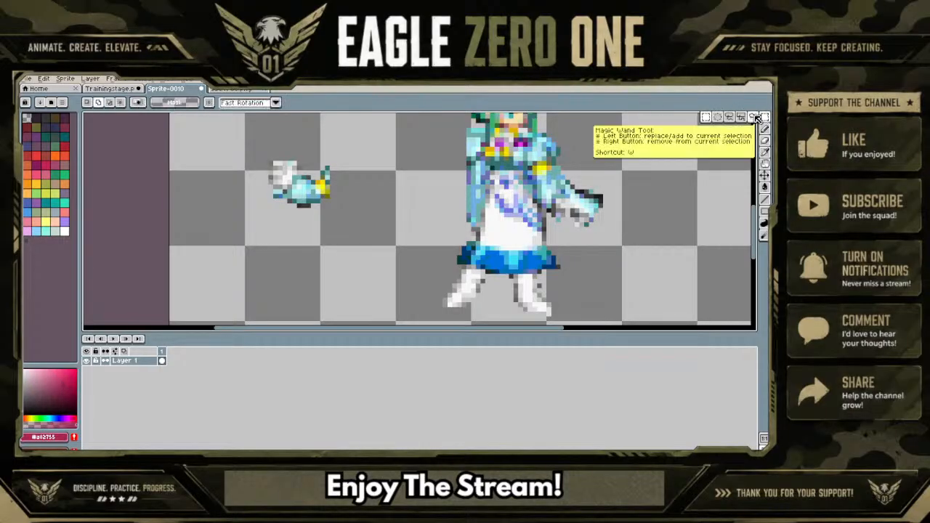
pyautogui.moveTo(223, 148); pyautogui.dragTo(358, 223)
pyautogui.hotkey('shift', 'h')
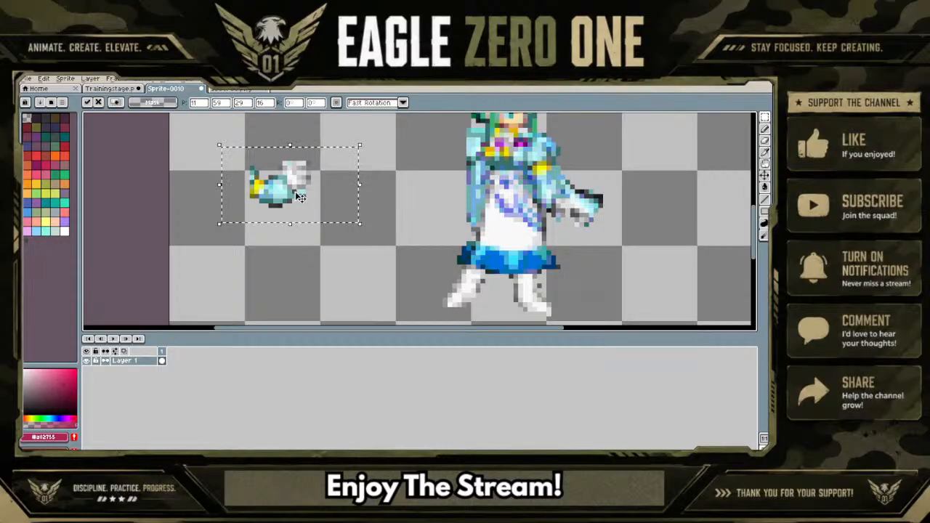
pyautogui.moveTo(304, 204); pyautogui.dragTo(524, 185)
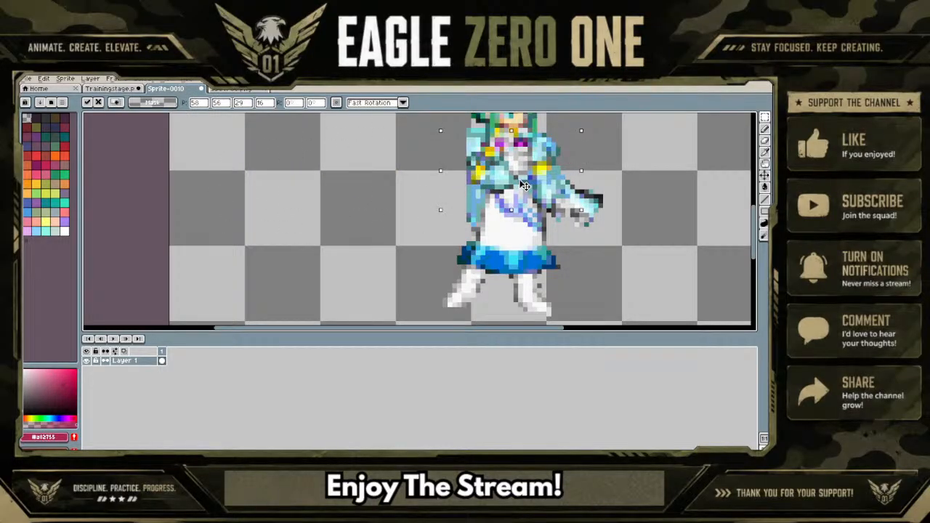
# Place a copy of the arm on the empty canvas below the flipped one and flip it horizontally to face the opposite way
pyautogui.moveTo(525, 185); pyautogui.dragTo(350, 299)
pyautogui.hotkey('shift', 'h')
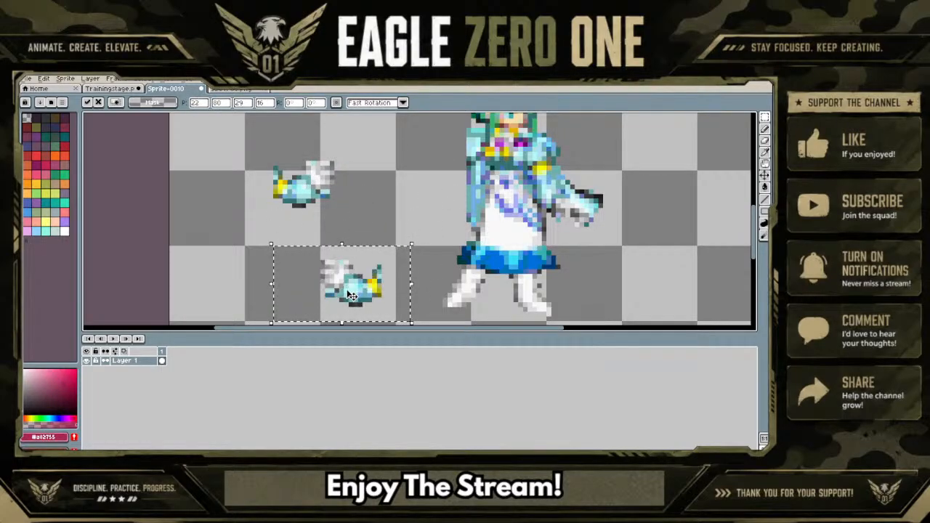
pyautogui.scroll(-2, 557, 186)
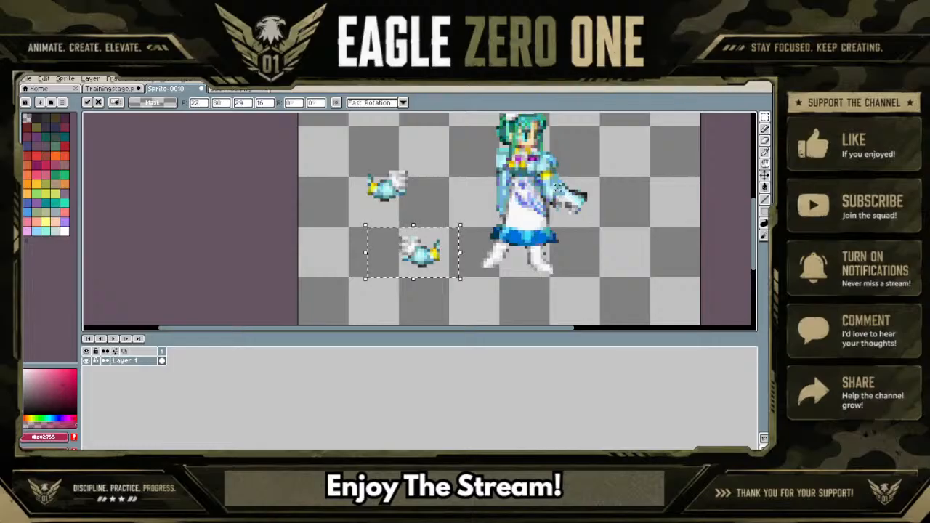
# Enlarge the eraser to 8 px, clear the selection, and erase the forearm extending outward from Mia's body
pyautogui.scroll(4, 587, 178)
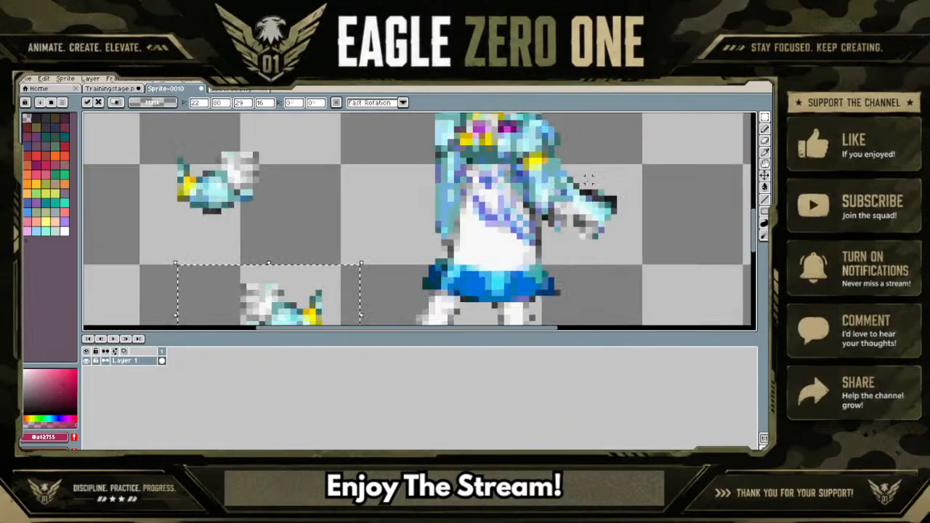
pyautogui.click(764, 140)
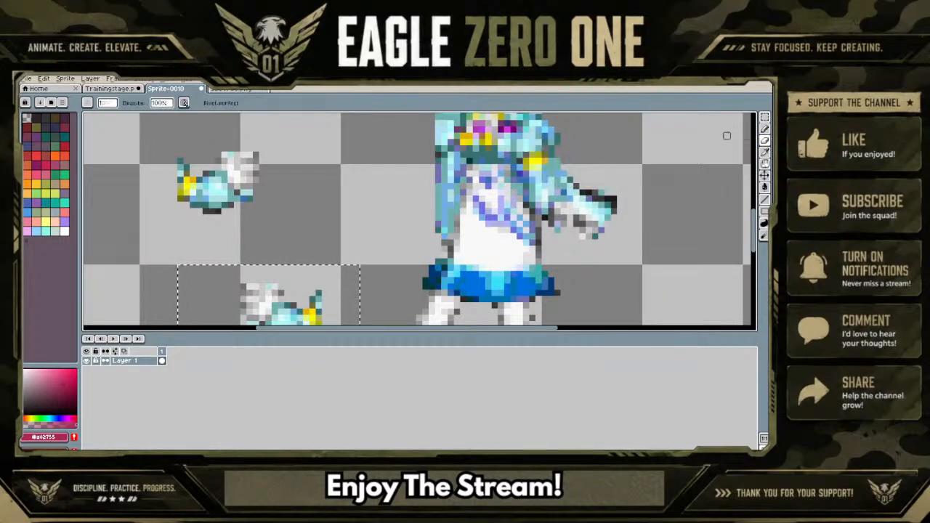
pyautogui.click(107, 102)
pyautogui.click(108, 116)
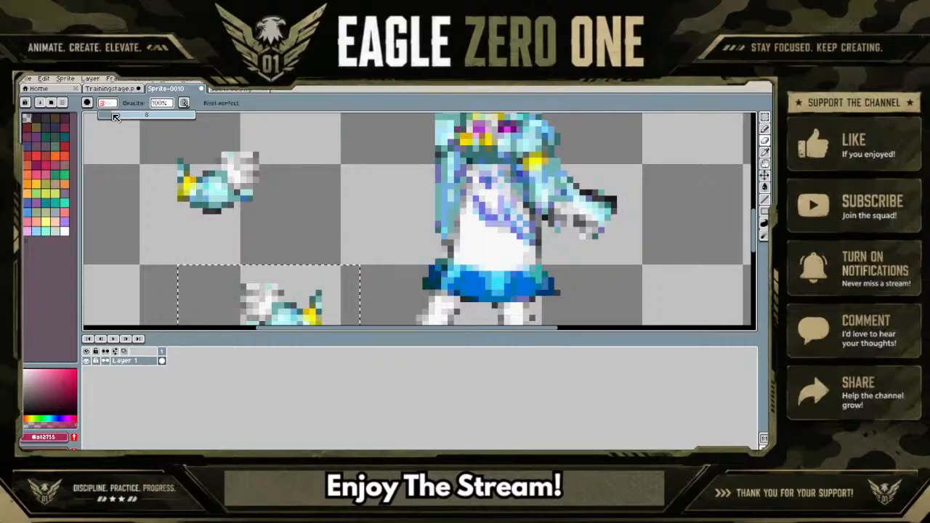
pyautogui.hotkey('ctrl', 'd')
pyautogui.moveTo(609, 194)
pyautogui.mouseDown()
pyautogui.moveTo(584, 187)
pyautogui.moveTo(597, 231)
pyautogui.moveTo(586, 226)
pyautogui.mouseUp()
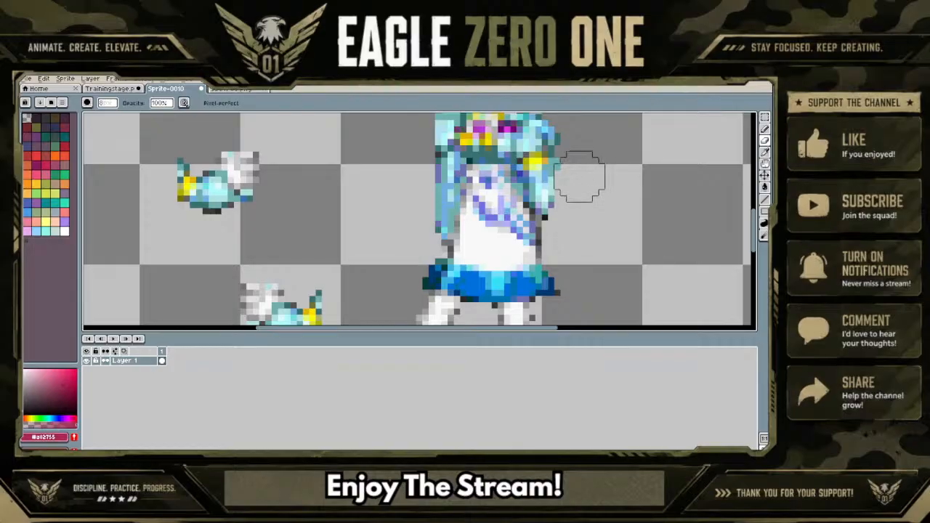
pyautogui.scroll(-1, 587, 172)
pyautogui.scroll(-1, 587, 173)
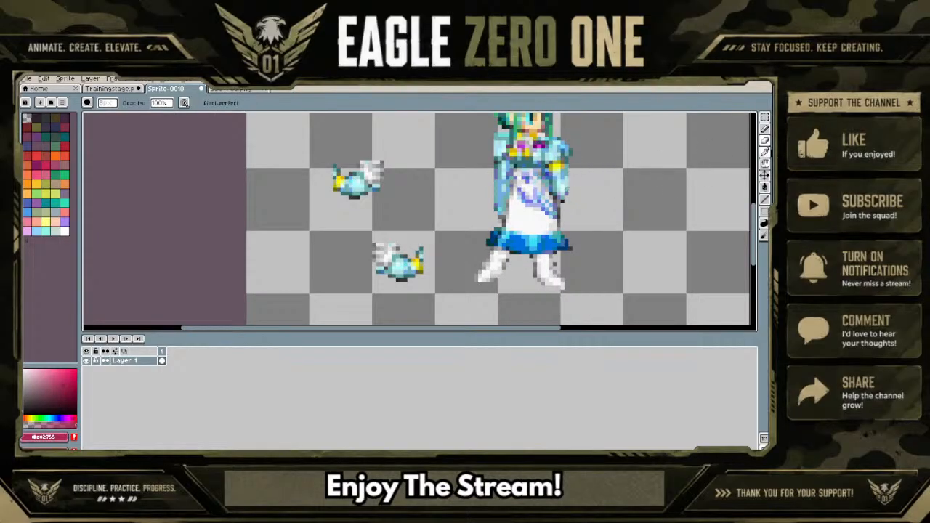
pyautogui.scroll(1, 615, 153)
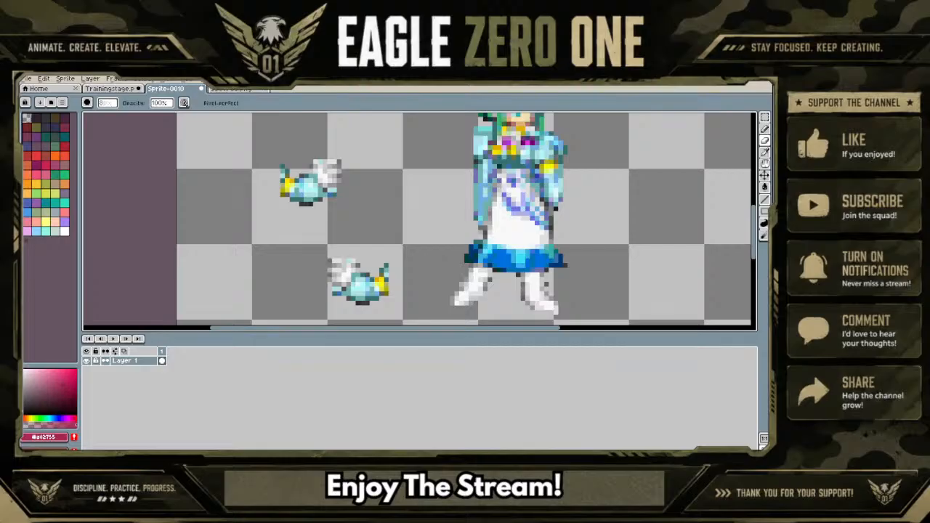
# Move the lower detached arm onto Mia's chest so that it folds across her torso
pyautogui.click(764, 117)
pyautogui.moveTo(293, 235); pyautogui.dragTo(571, 195)
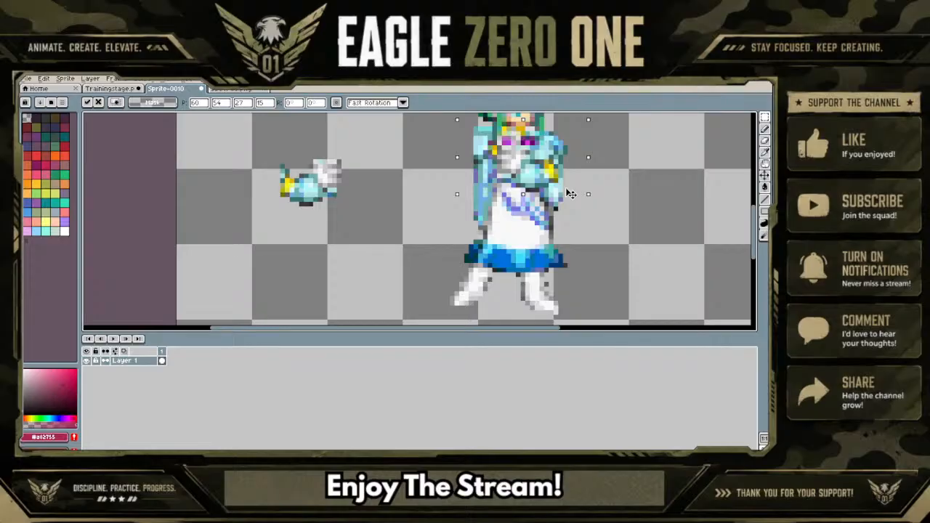
pyautogui.press('Return')
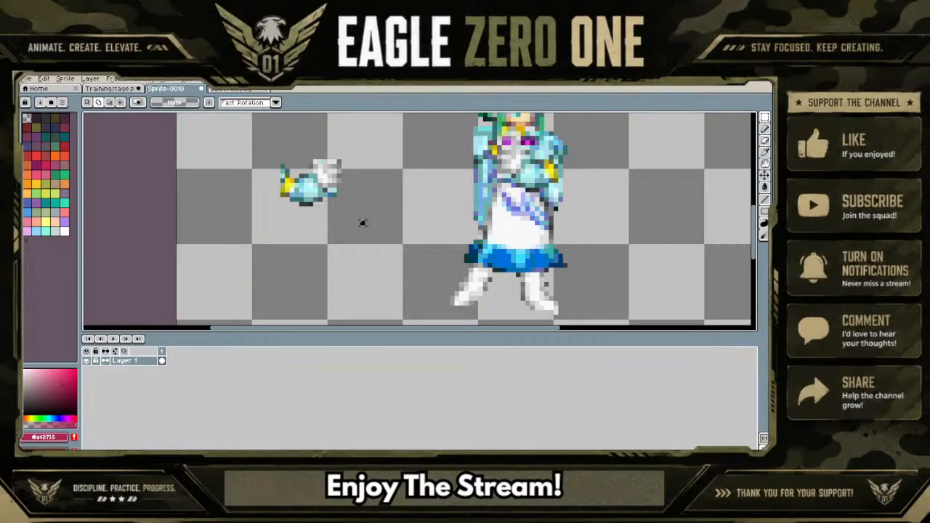
# Place the remaining detached arm across Mia's torso at position 62, 57, so both arms look folded over her chest
pyautogui.moveTo(362, 222); pyautogui.dragTo(259, 138)
pyautogui.click(322, 203)
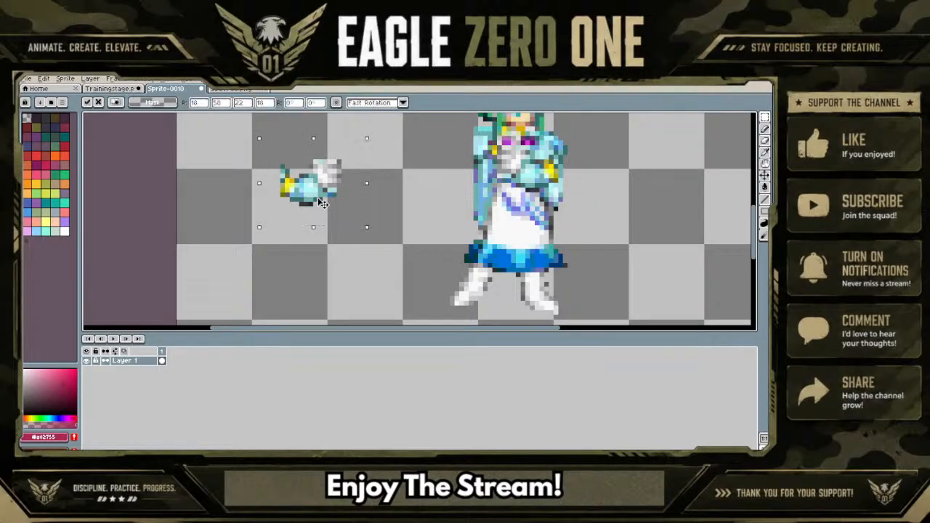
pyautogui.moveTo(322, 203); pyautogui.dragTo(292, 225)
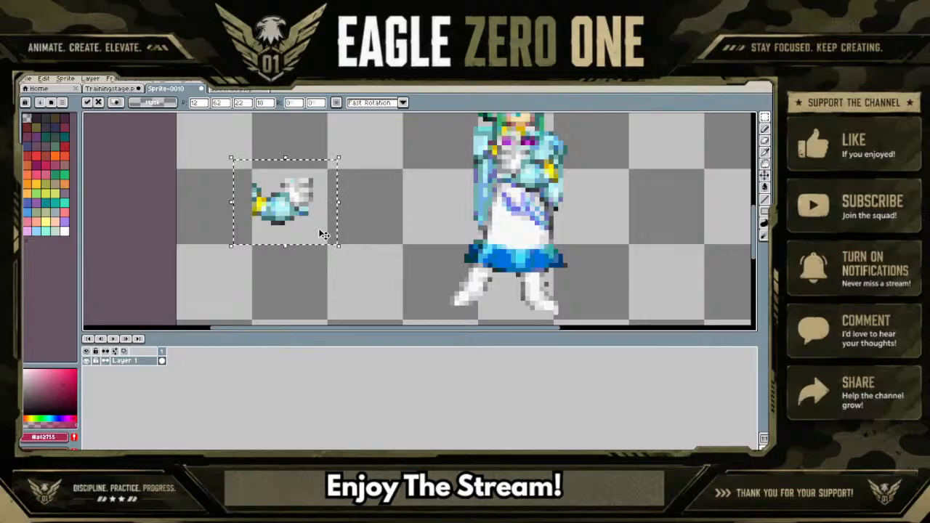
pyautogui.moveTo(324, 233); pyautogui.dragTo(552, 200)
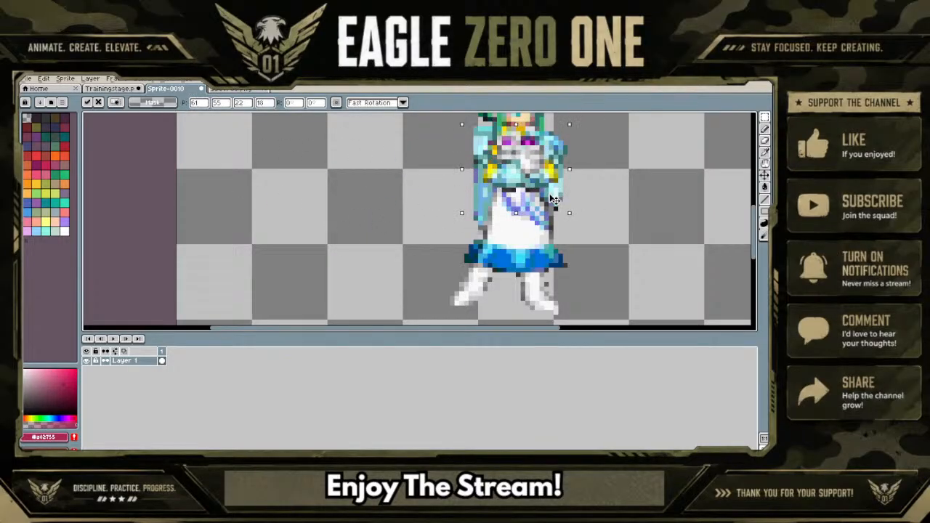
pyautogui.scroll(-1, 552, 200)
pyautogui.scroll(-1, 552, 200)
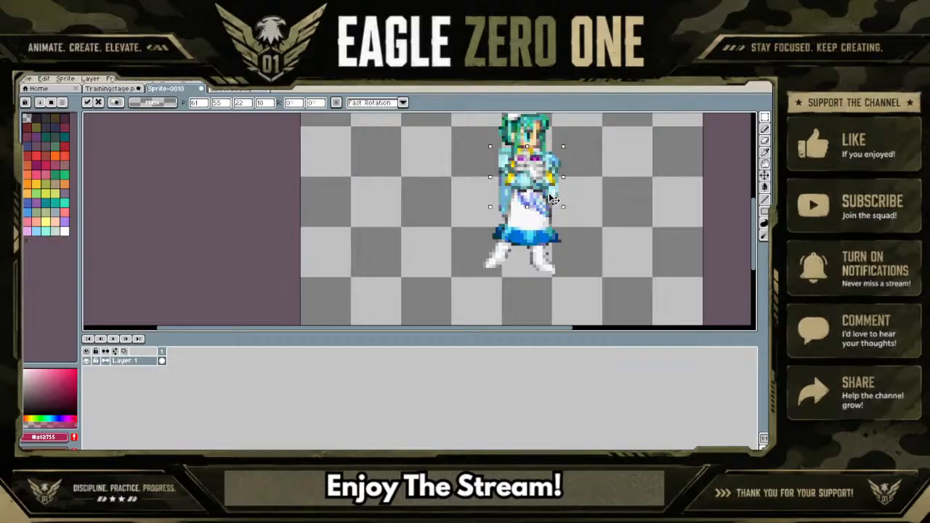
pyautogui.moveTo(552, 200); pyautogui.dragTo(561, 203)
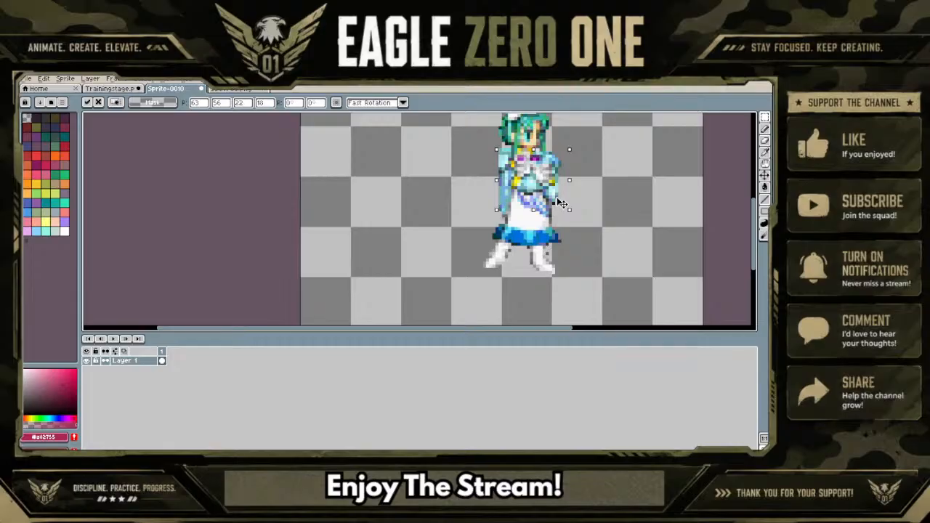
pyautogui.moveTo(561, 203); pyautogui.dragTo(563, 202)
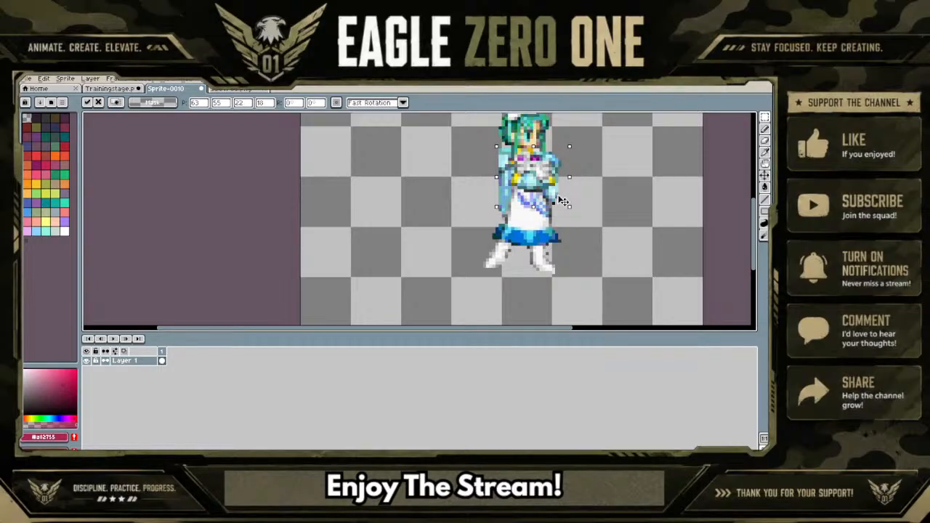
pyautogui.scroll(2, 563, 202)
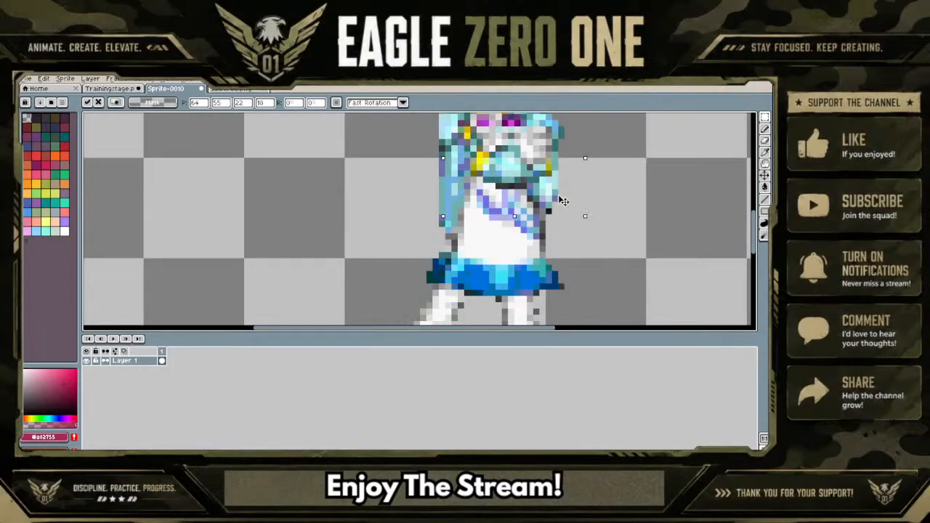
pyautogui.moveTo(562, 202)
pyautogui.mouseDown()
pyautogui.moveTo(550, 226)
pyautogui.moveTo(555, 210)
pyautogui.mouseUp()
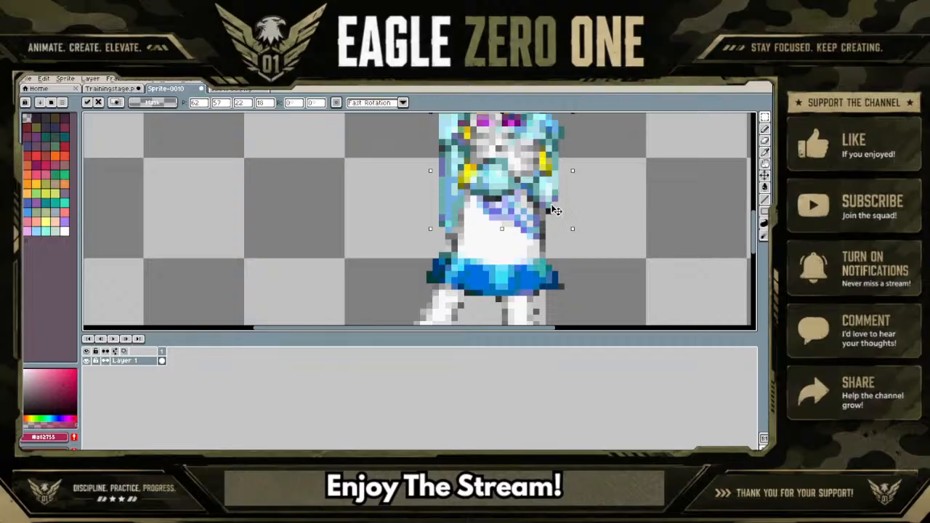
pyautogui.press('Return')
# Flip the whole Mia sprite horizontally so that the crossed-arm pose faces the opposite way
pyautogui.scroll(-2, 554, 219)
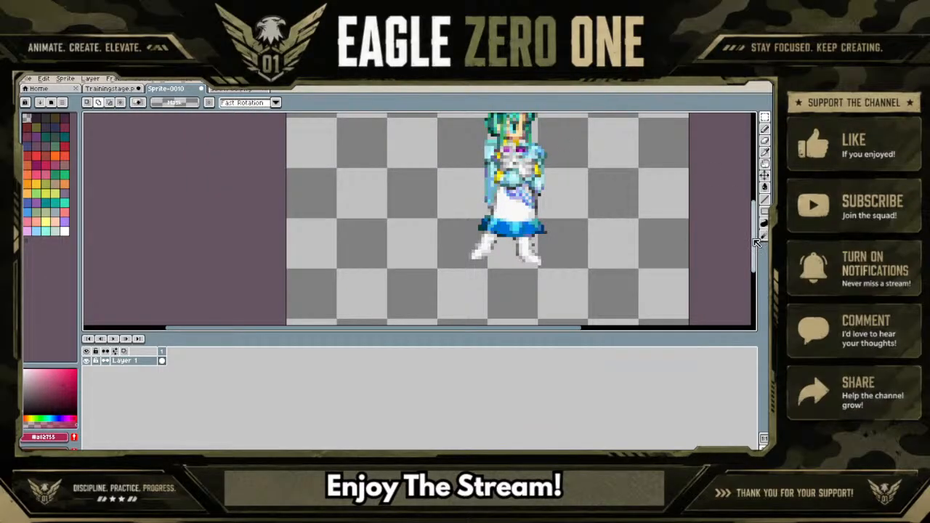
pyautogui.hotkey('shift', 'h')
pyautogui.moveTo(754, 240); pyautogui.dragTo(751, 213)
pyautogui.scroll(3, 379, 230)
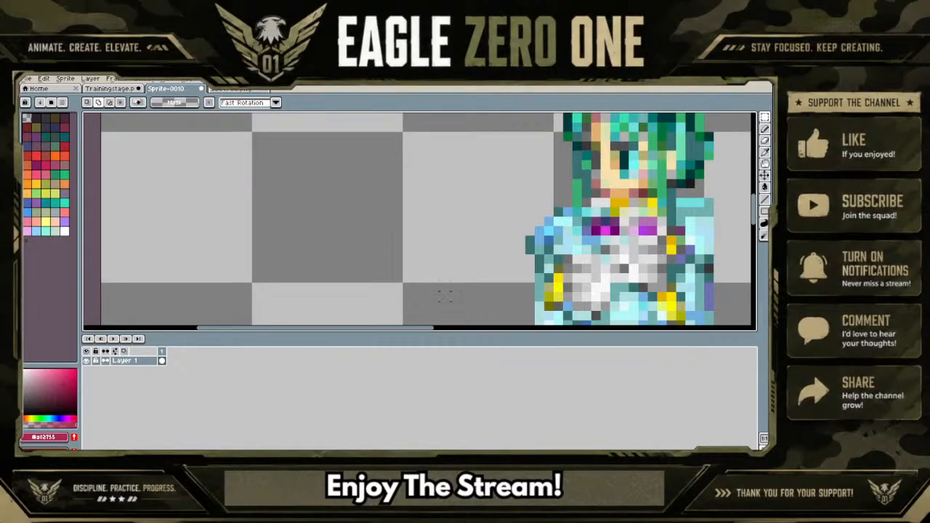
pyautogui.moveTo(426, 328); pyautogui.dragTo(537, 331)
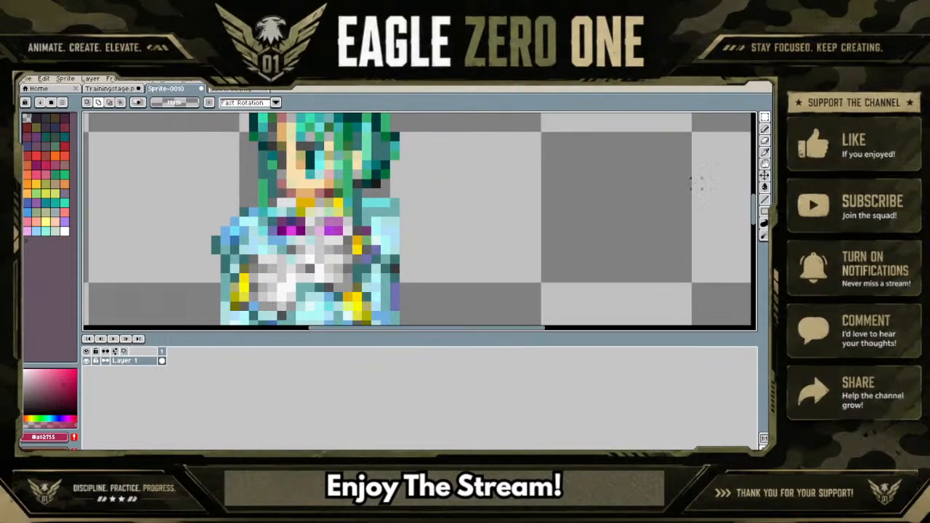
# Cover the stray yellow pixels beside Mia's upper chest with light-blue shades sampled from her clothing
pyautogui.click(764, 152)
pyautogui.click(382, 219)
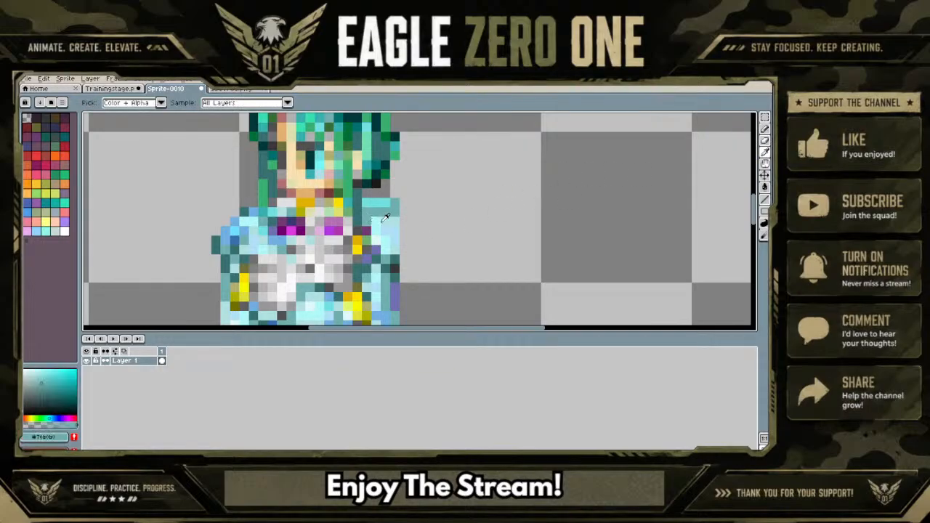
pyautogui.click(767, 131)
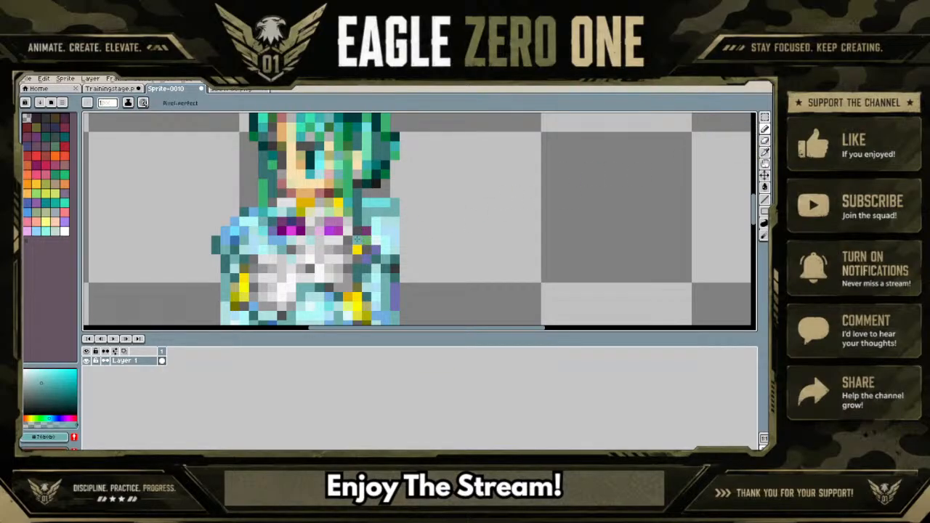
pyautogui.click(764, 152)
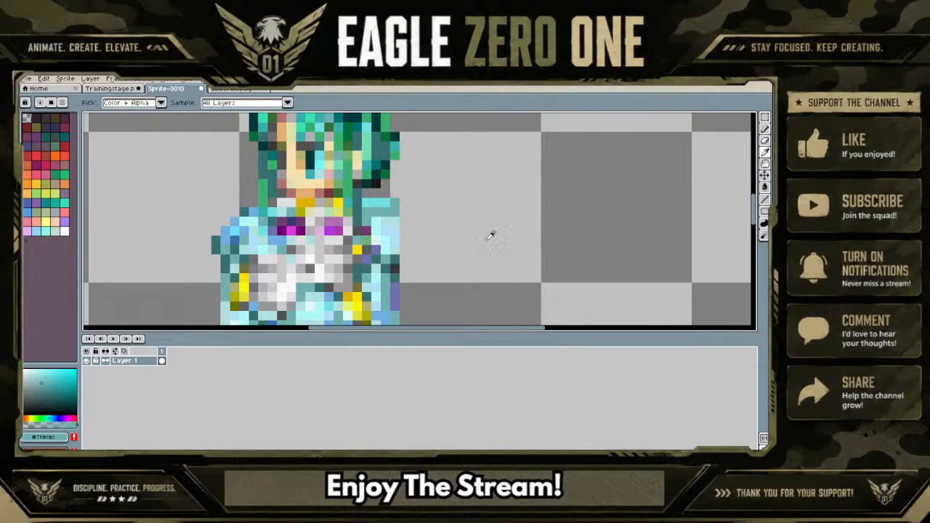
pyautogui.click(383, 275)
pyautogui.click(764, 128)
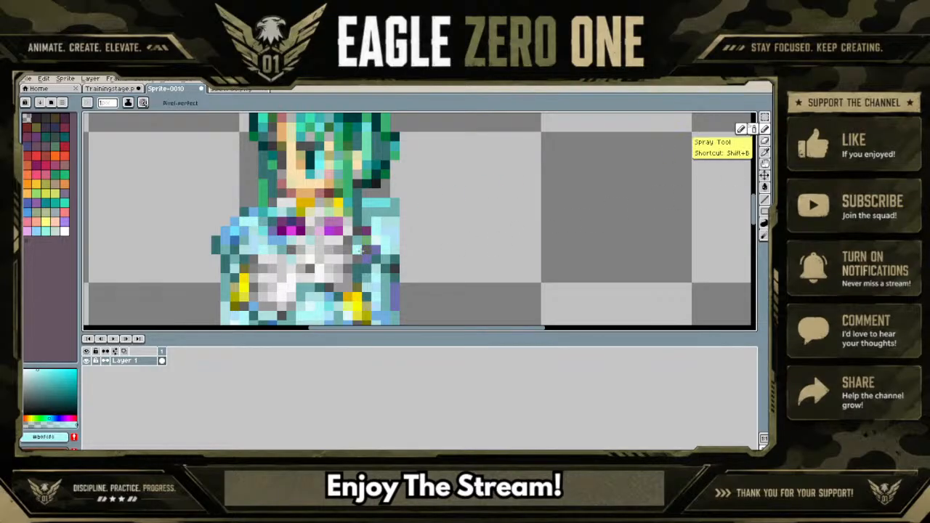
pyautogui.scroll(-3, 367, 231)
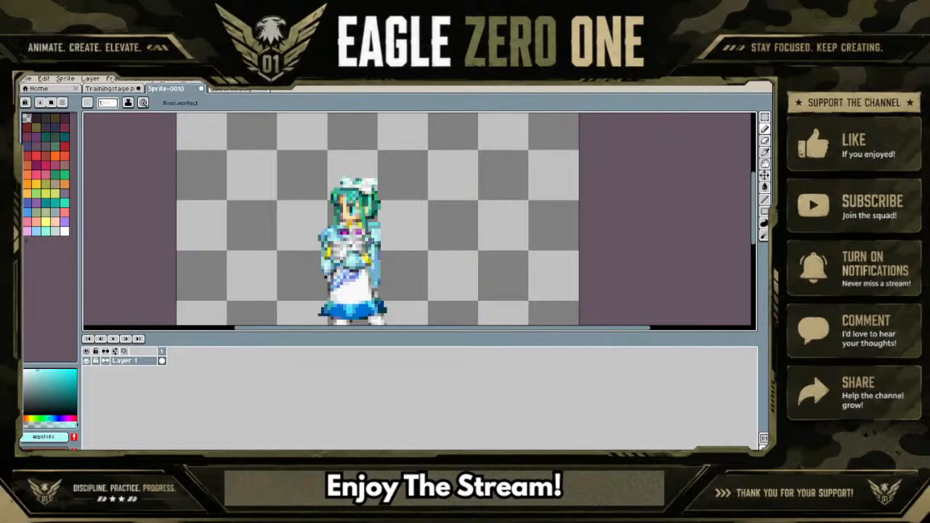
pyautogui.scroll(-2, 363, 231)
pyautogui.scroll(3, 363, 231)
pyautogui.scroll(-1, 363, 231)
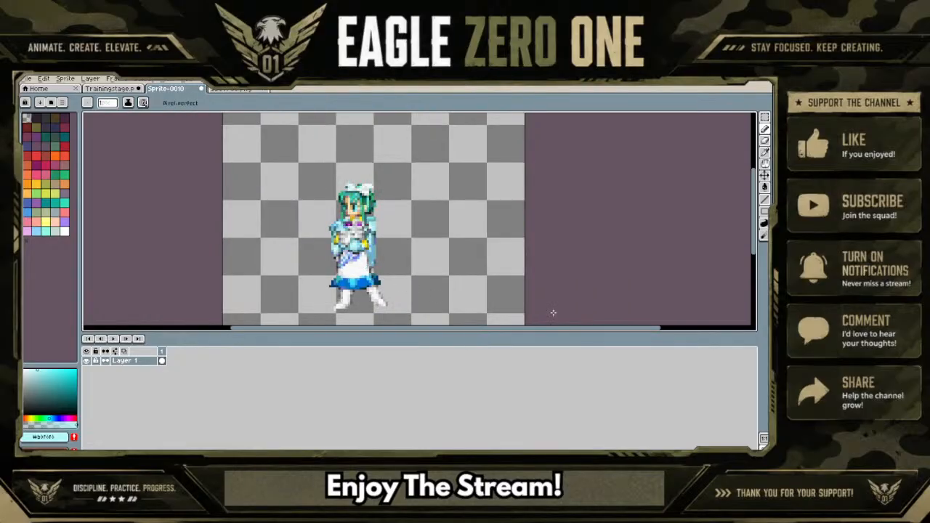
# Try shifting Mia's rightmost leg inward beneath her skirt, adjusting the selected piece to position 57, 86
pyautogui.click(765, 118)
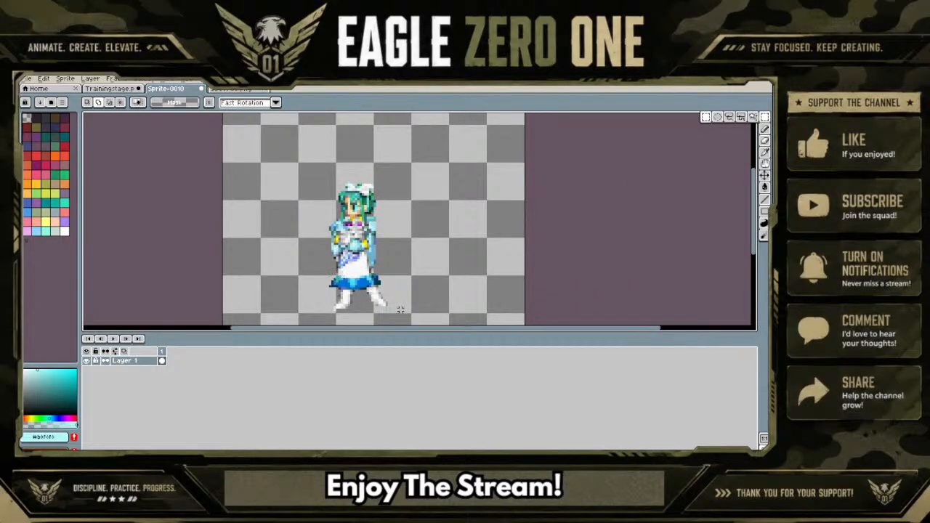
pyautogui.moveTo(403, 319); pyautogui.dragTo(378, 303)
pyautogui.scroll(1, 372, 295)
pyautogui.hotkey('shift', 'h')
pyautogui.scroll(-2, 388, 292)
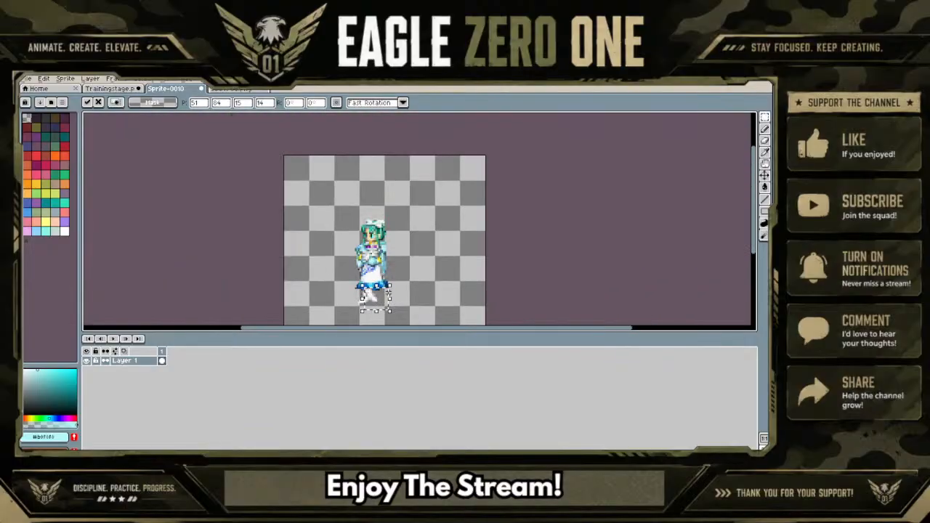
pyautogui.scroll(3, 386, 304)
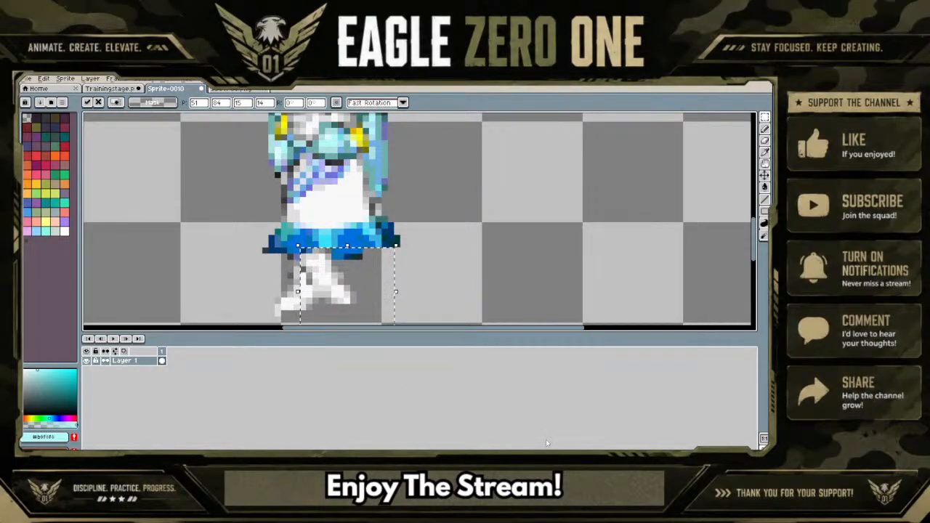
pyautogui.moveTo(346, 290); pyautogui.dragTo(389, 296)
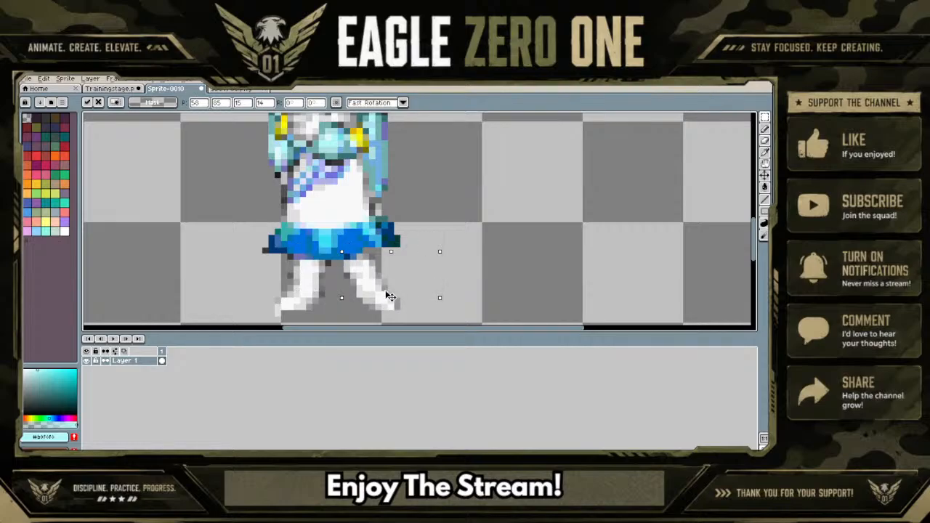
pyautogui.scroll(-1, 389, 295)
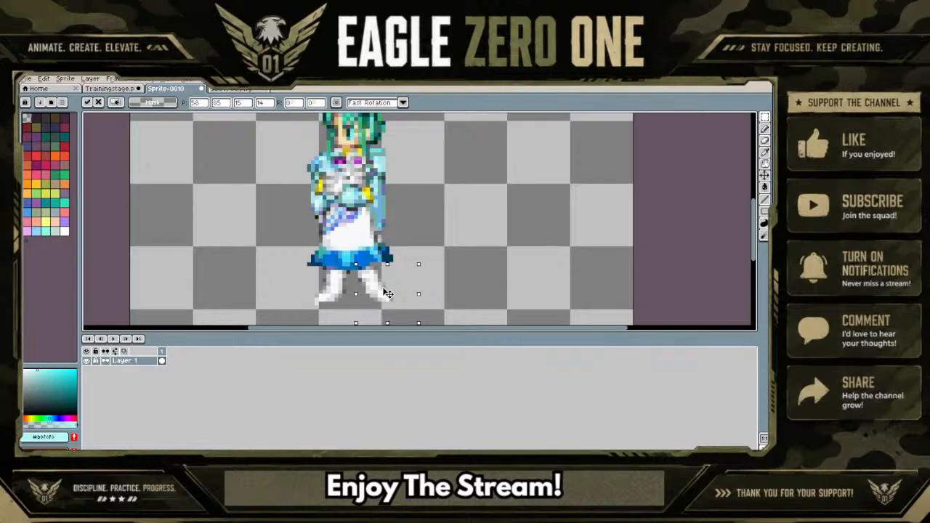
pyautogui.moveTo(387, 293); pyautogui.dragTo(385, 296)
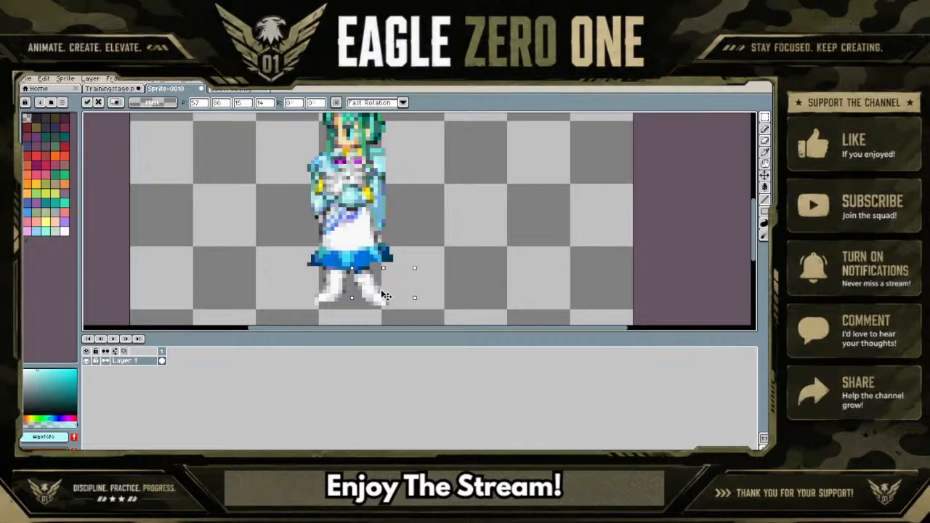
# Move the selected leg away from the body onto empty canvas and erase both of Mia's legs
pyautogui.moveTo(385, 296); pyautogui.dragTo(583, 245)
pyautogui.click(766, 140)
pyautogui.click(766, 140)
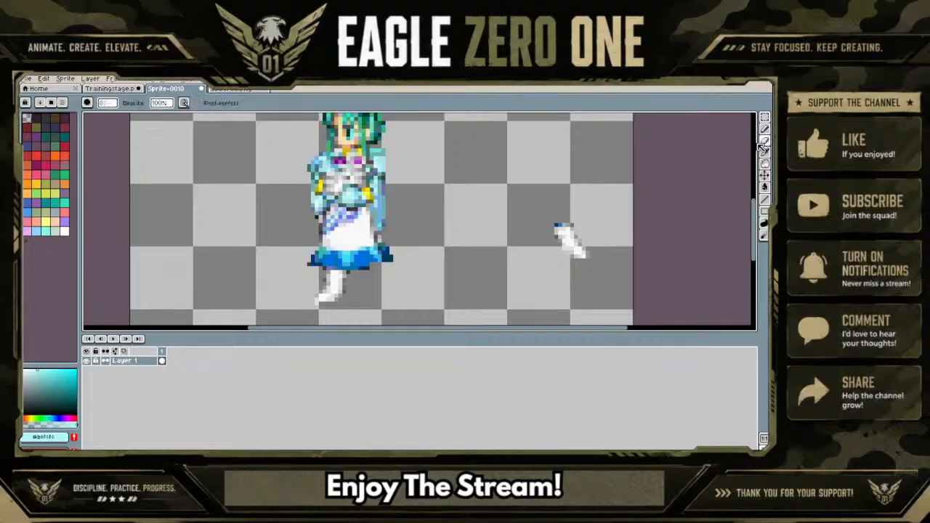
pyautogui.moveTo(589, 253); pyautogui.dragTo(582, 234)
pyautogui.moveTo(312, 283)
pyautogui.mouseDown()
pyautogui.moveTo(334, 288)
pyautogui.moveTo(322, 296)
pyautogui.moveTo(338, 289)
pyautogui.moveTo(330, 286)
pyautogui.mouseUp()
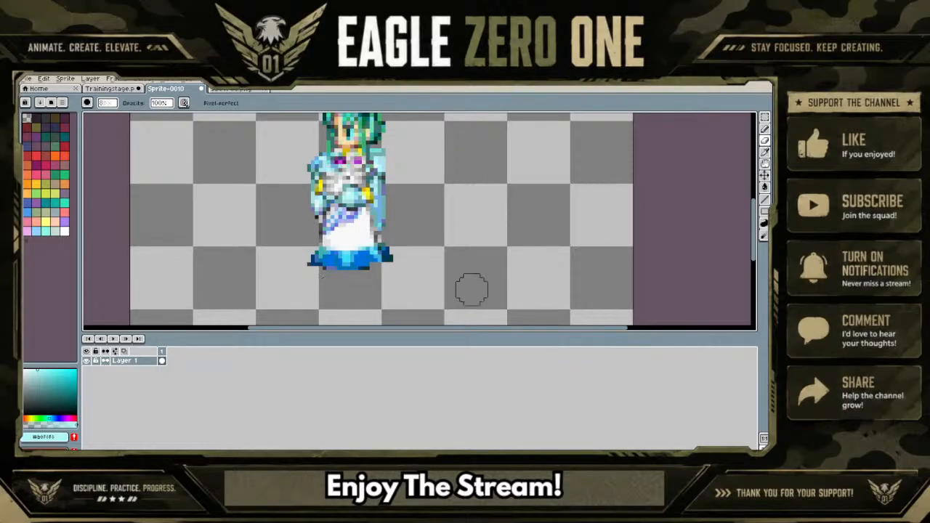
# Duplicate a 4 by 2 pixel patch from the skirt hem's left end into the gap below its right end
pyautogui.scroll(4, 332, 261)
pyautogui.scroll(-1, 341, 279)
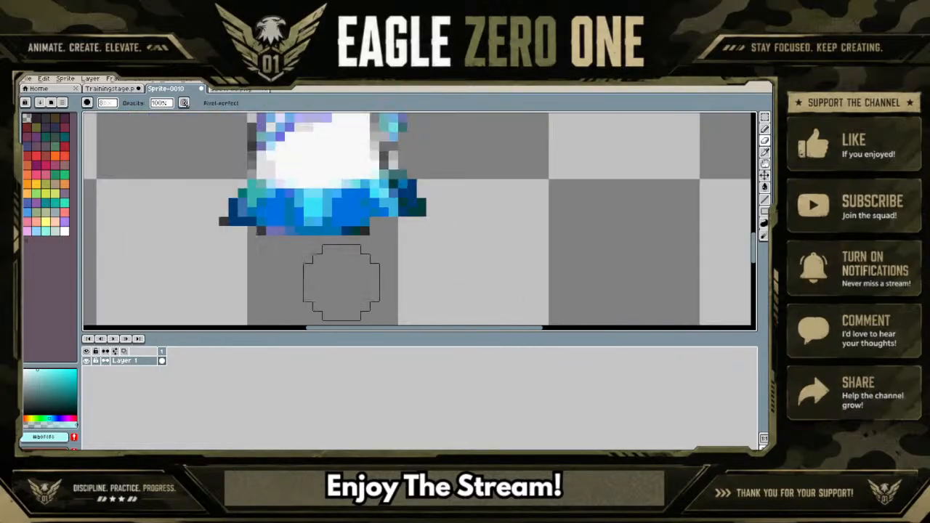
pyautogui.click(764, 117)
pyautogui.click(705, 117)
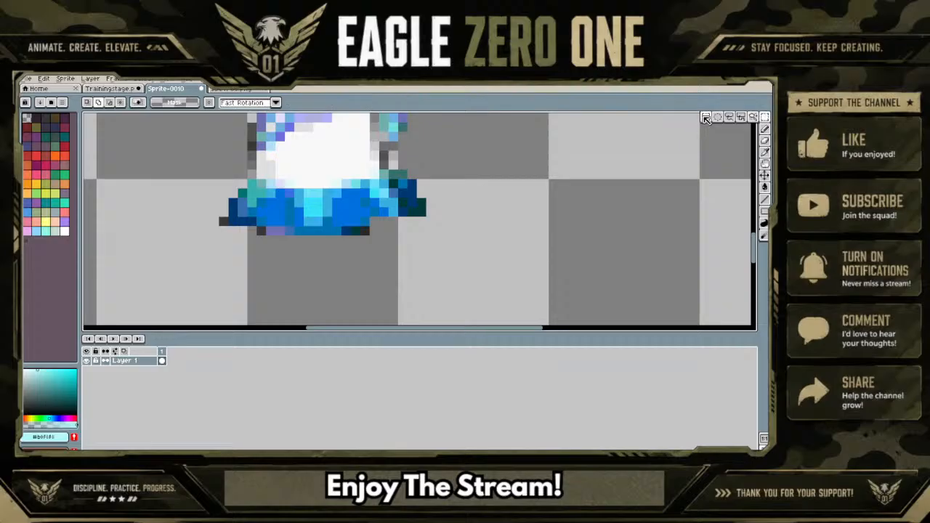
pyautogui.moveTo(236, 216); pyautogui.dragTo(262, 221)
pyautogui.click(261, 220)
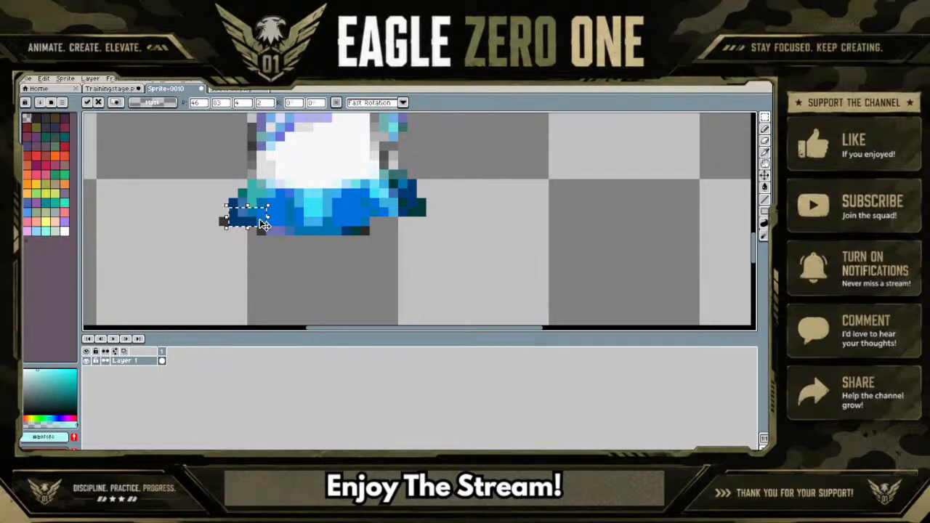
pyautogui.press('Right')
pyautogui.press('Right')
pyautogui.press('Right')
pyautogui.press('Right')
pyautogui.press('Right')
pyautogui.press('Right')
pyautogui.press('Right')
pyautogui.press('Right')
pyautogui.press('Right')
pyautogui.press('Right')
pyautogui.press('Right')
pyautogui.press('Right')
pyautogui.press('Right')
pyautogui.press('Right')
pyautogui.press('Right')
pyautogui.press('Right')
pyautogui.press('Right')
pyautogui.press('Right')
pyautogui.press('Right')
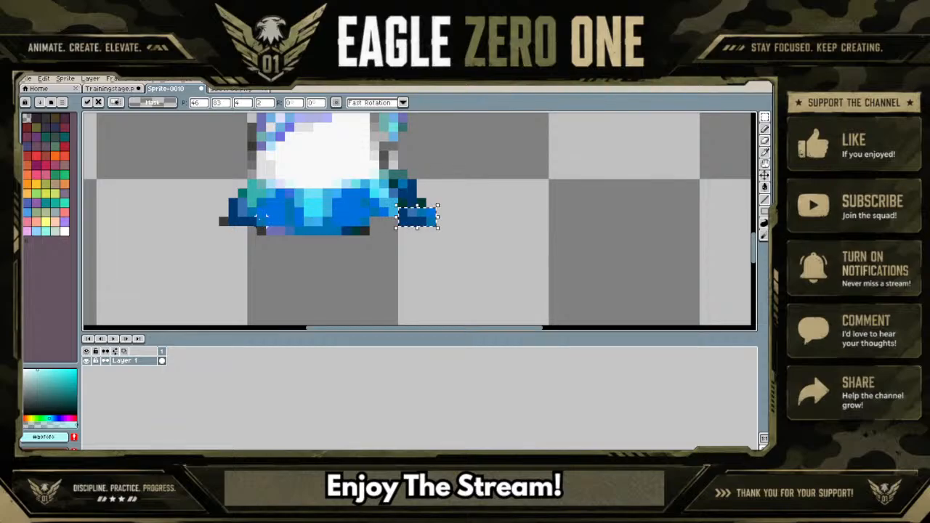
pyautogui.press('Left')
pyautogui.press('Left')
pyautogui.press('Left')
pyautogui.press('Left')
pyautogui.press('Left')
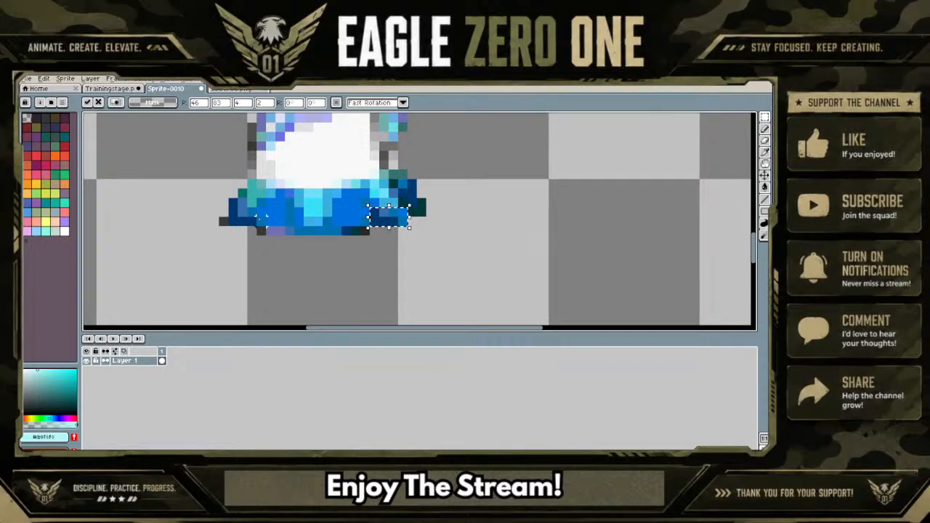
pyautogui.press('Return')
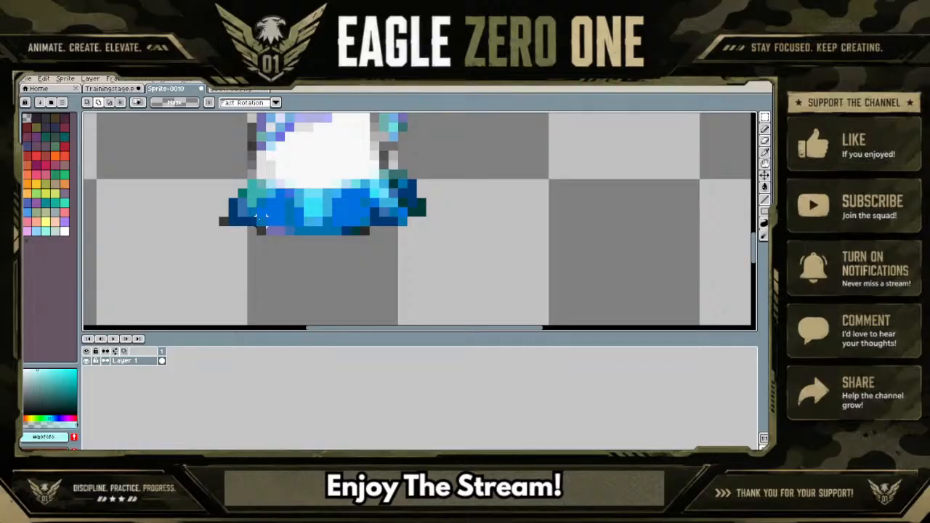
# Switch to the 14-frame Mia animation, find the single-leg pose in frame 3 and flip it horizontally
pyautogui.scroll(-3, 260, 220)
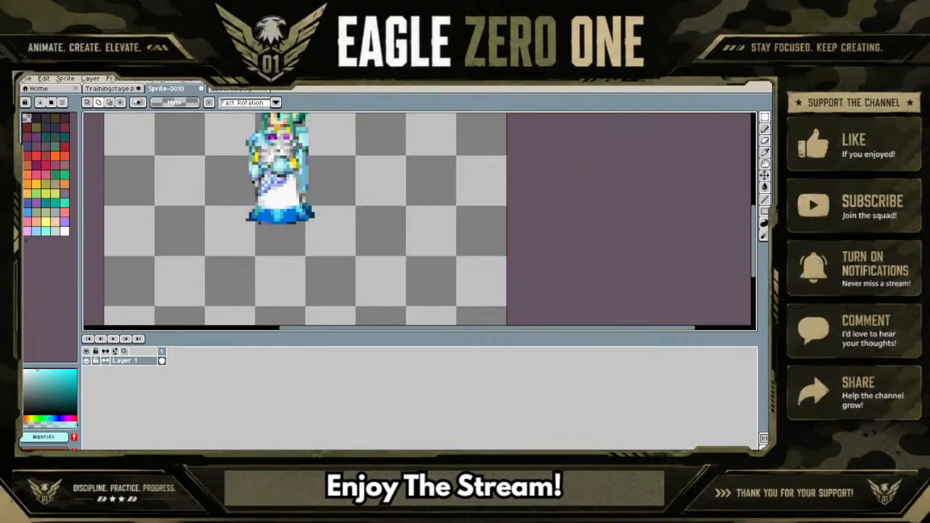
pyautogui.click(218, 88)
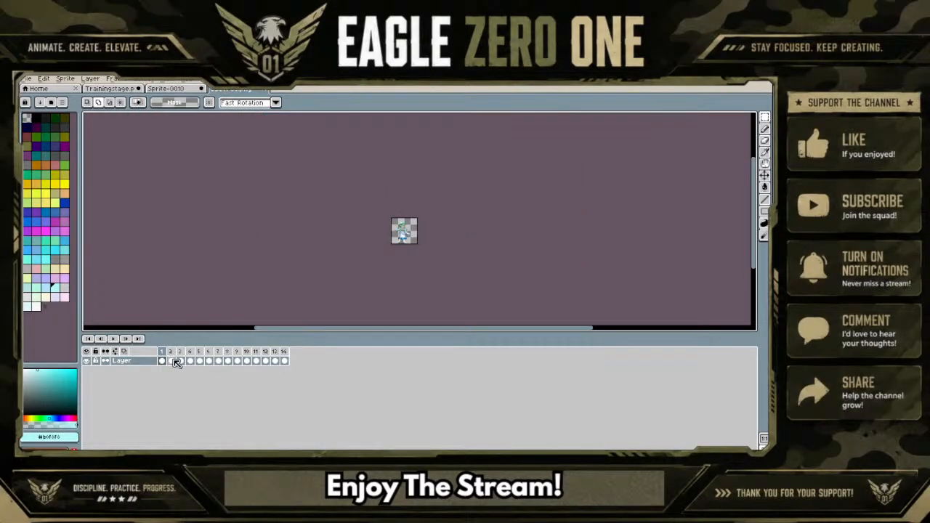
pyautogui.click(173, 361)
pyautogui.click(181, 361)
pyautogui.scroll(3, 359, 195)
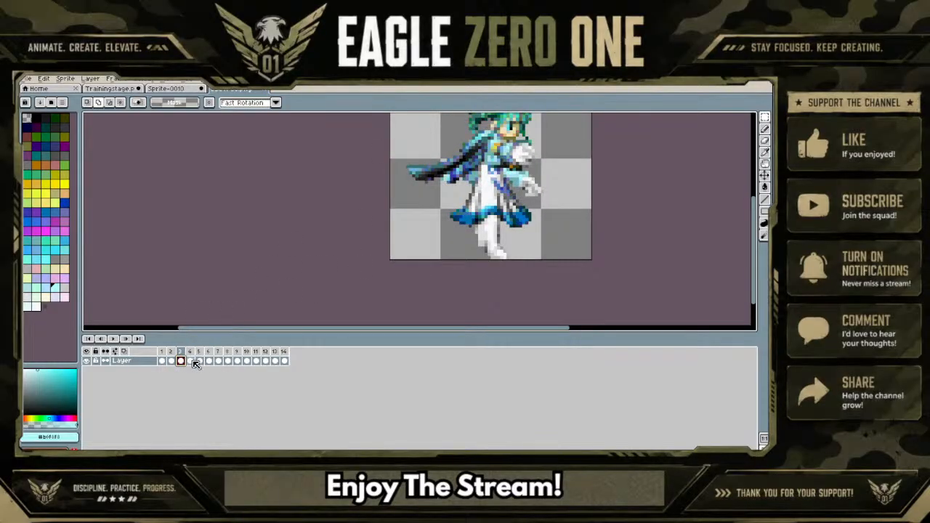
pyautogui.click(190, 361)
pyautogui.click(181, 361)
pyautogui.hotkey('shift', 'h')
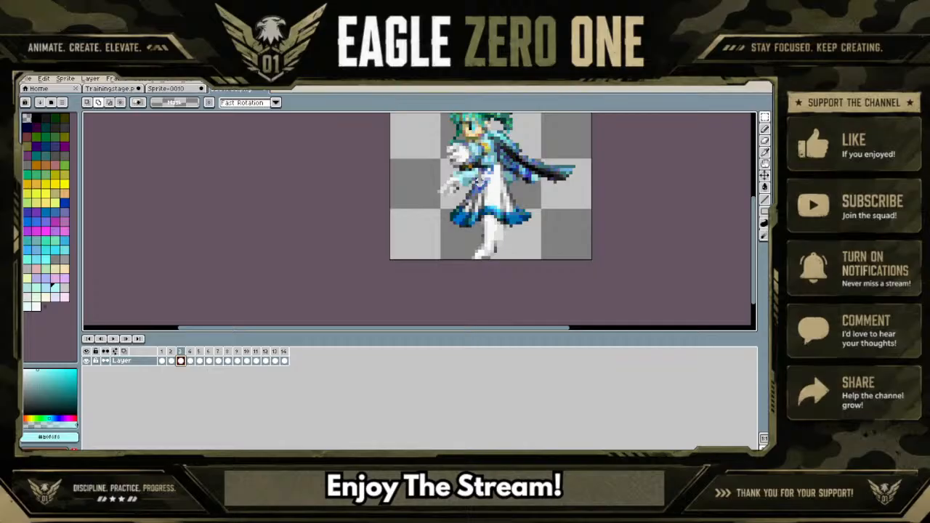
# Copy the leg and lower hem from frame 3 into Sprite-0010 and place the piece on empty canvas at 94, 86
pyautogui.click(766, 118)
pyautogui.moveTo(527, 260); pyautogui.dragTo(463, 210)
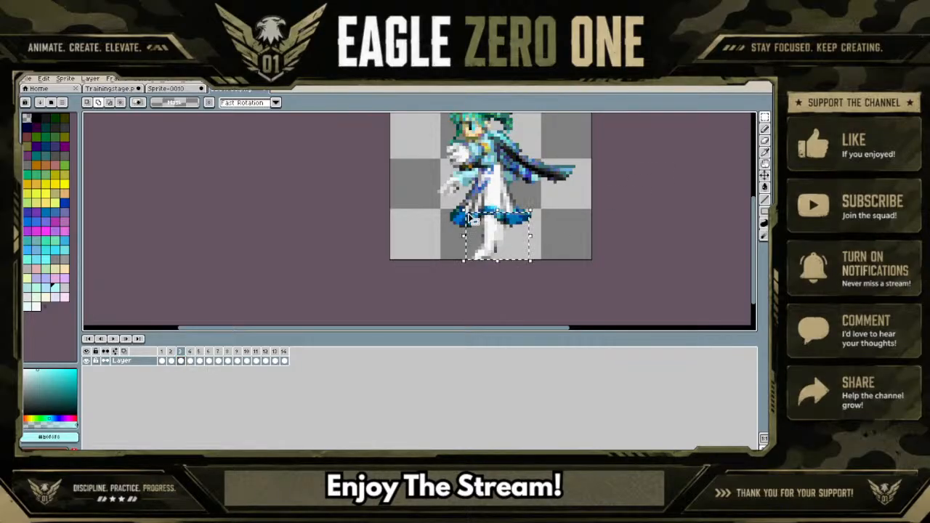
pyautogui.click(186, 90)
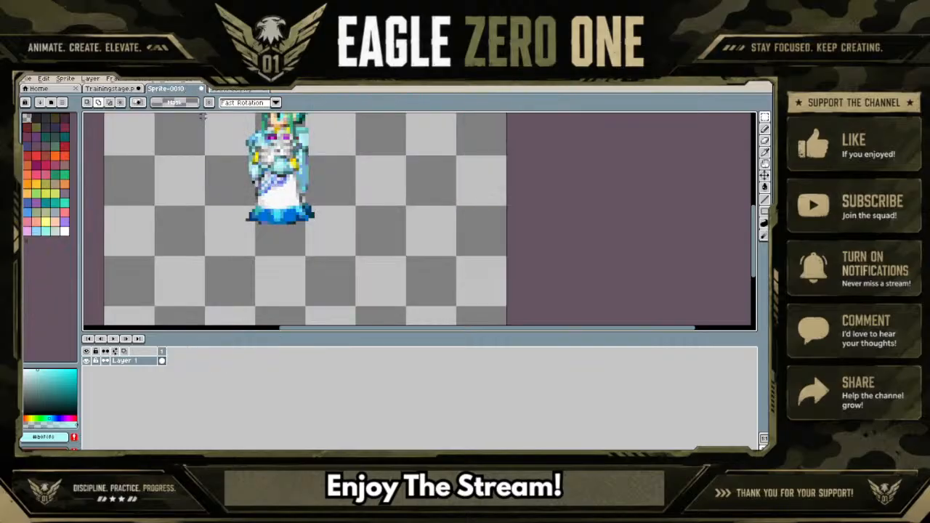
pyautogui.hotkey('ctrl', 'v')
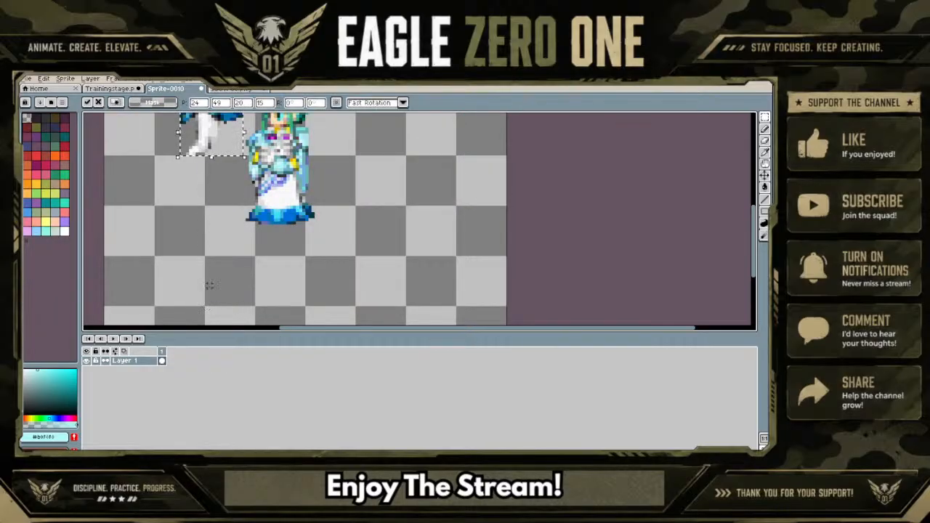
pyautogui.moveTo(230, 141); pyautogui.dragTo(306, 250)
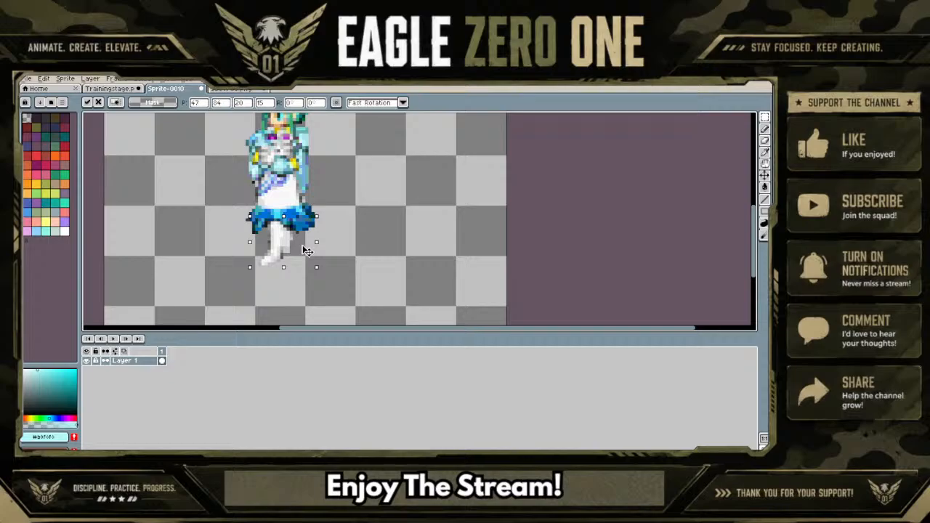
pyautogui.scroll(-1, 306, 250)
pyautogui.scroll(2, 306, 251)
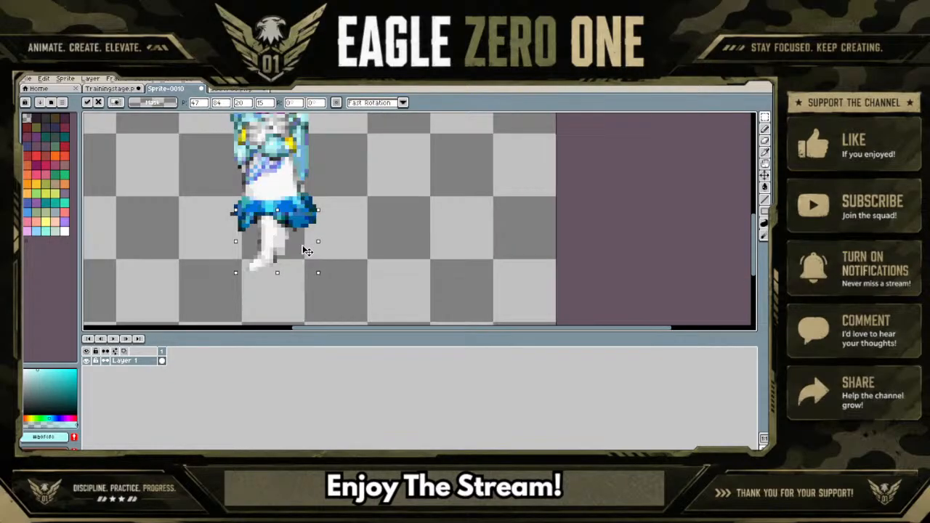
pyautogui.moveTo(307, 251); pyautogui.dragTo(493, 257)
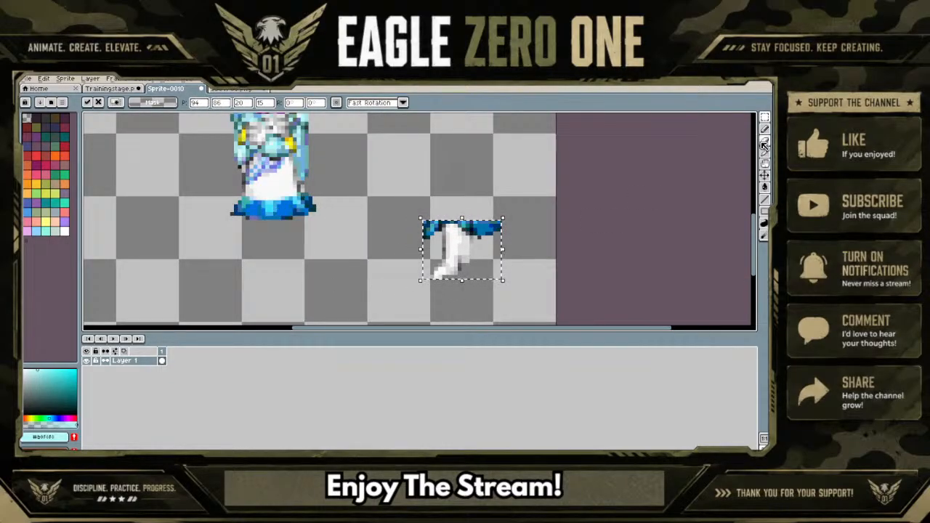
# Erase the blue skirt-hem pieces on both sides of the pasted leg
pyautogui.click(764, 144)
pyautogui.click(422, 226)
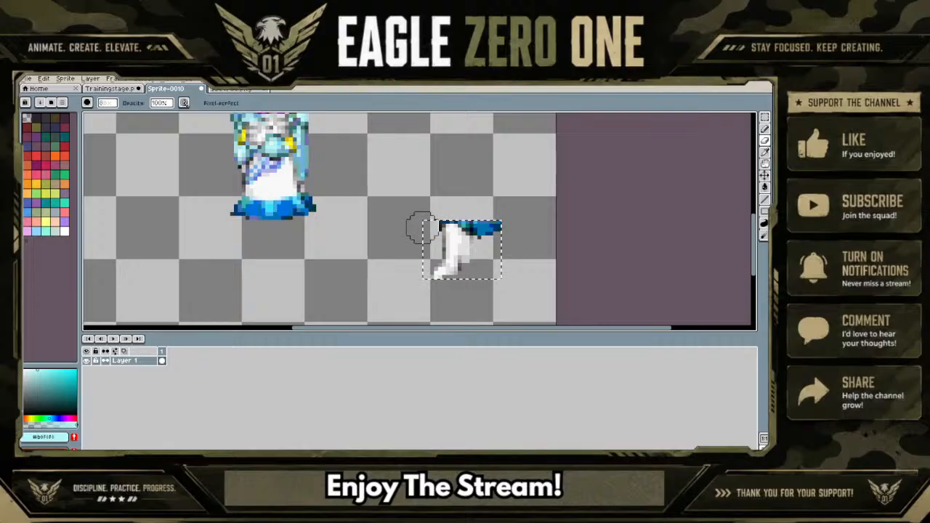
pyautogui.click(425, 224)
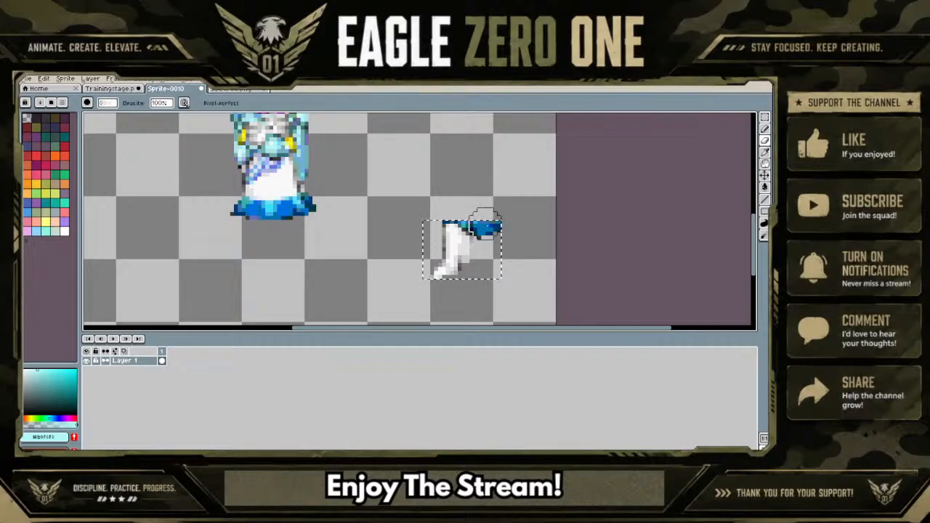
pyautogui.click(485, 223)
pyautogui.click(473, 211)
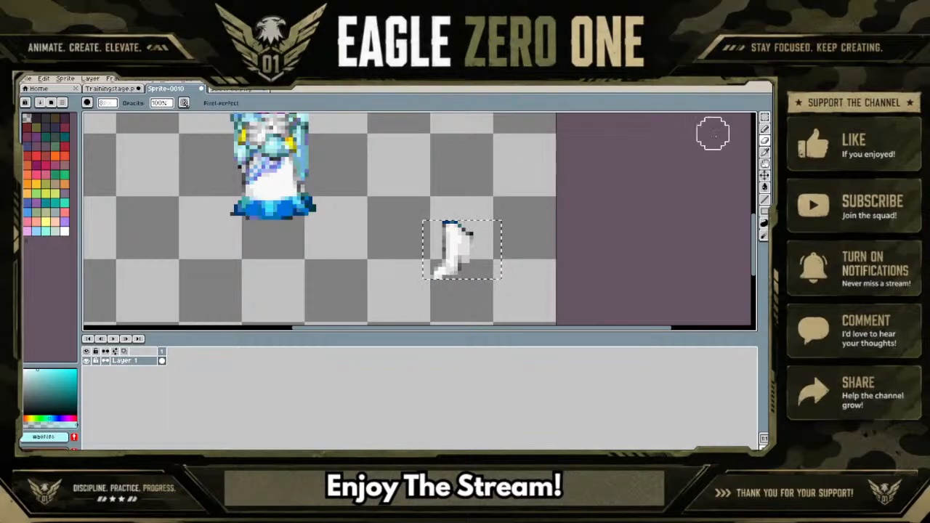
# Try the cleaned leg under Mia's skirt at position 42, 78 and move it back onto empty canvas at 100, 73
pyautogui.click(764, 176)
pyautogui.moveTo(466, 255); pyautogui.dragTo(447, 265)
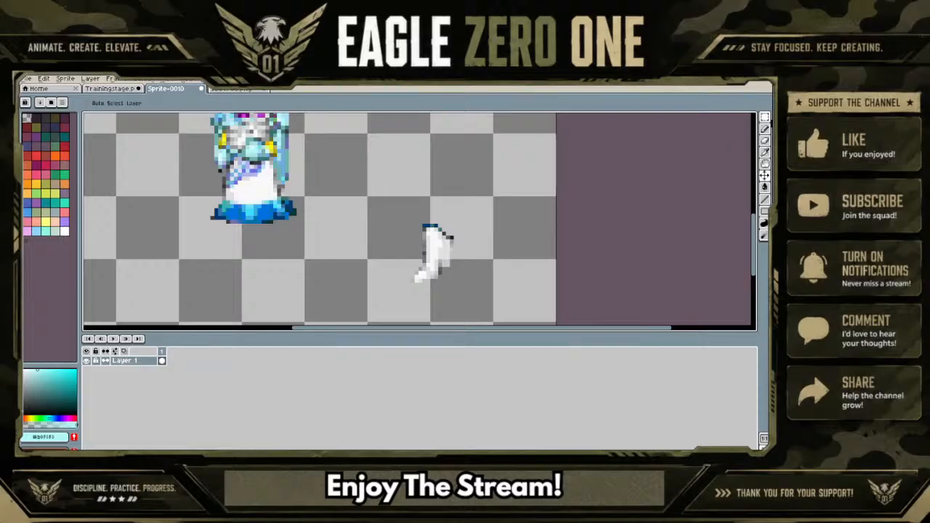
pyautogui.click(764, 117)
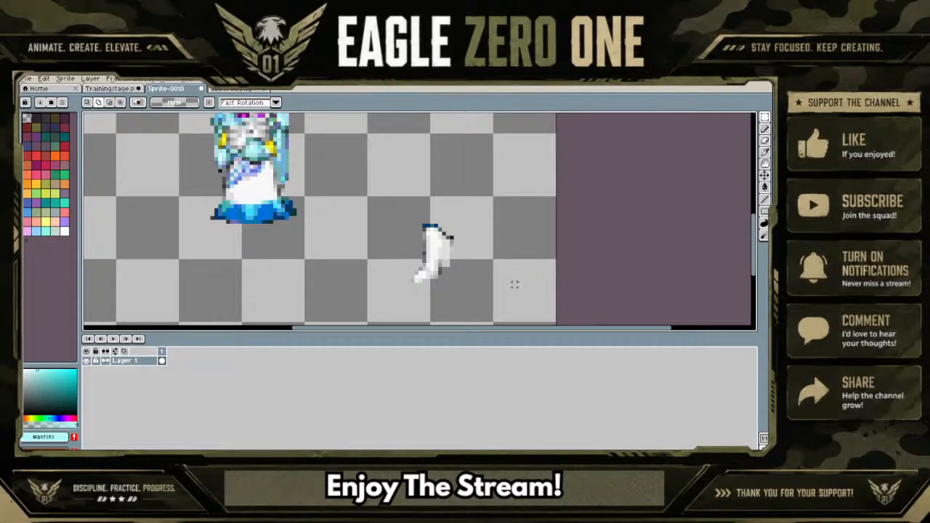
pyautogui.moveTo(511, 296); pyautogui.dragTo(400, 194)
pyautogui.moveTo(434, 252); pyautogui.dragTo(258, 248)
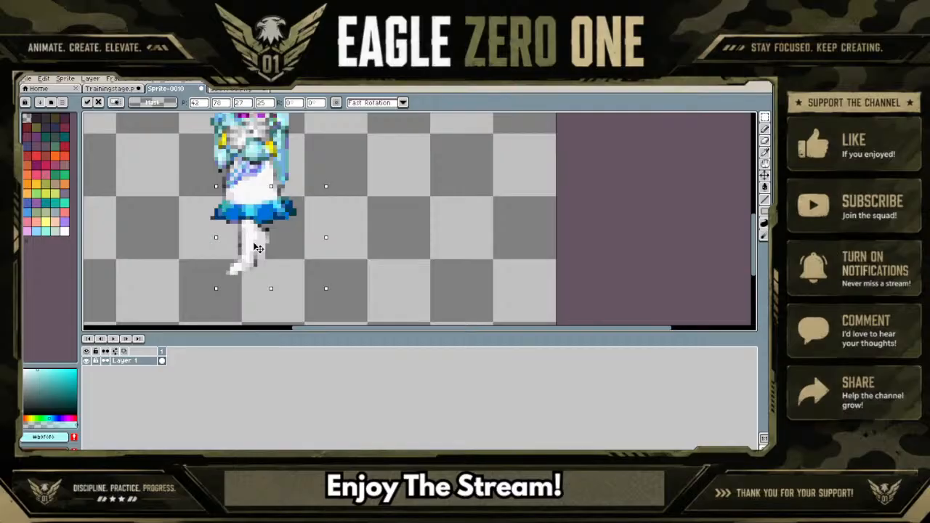
pyautogui.scroll(-3, 257, 249)
pyautogui.scroll(2, 258, 248)
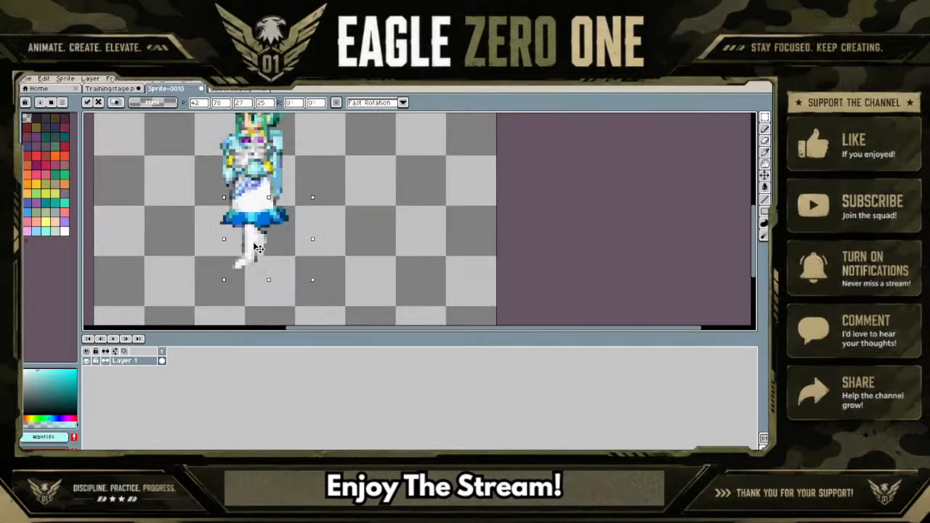
pyautogui.moveTo(258, 248); pyautogui.dragTo(530, 223)
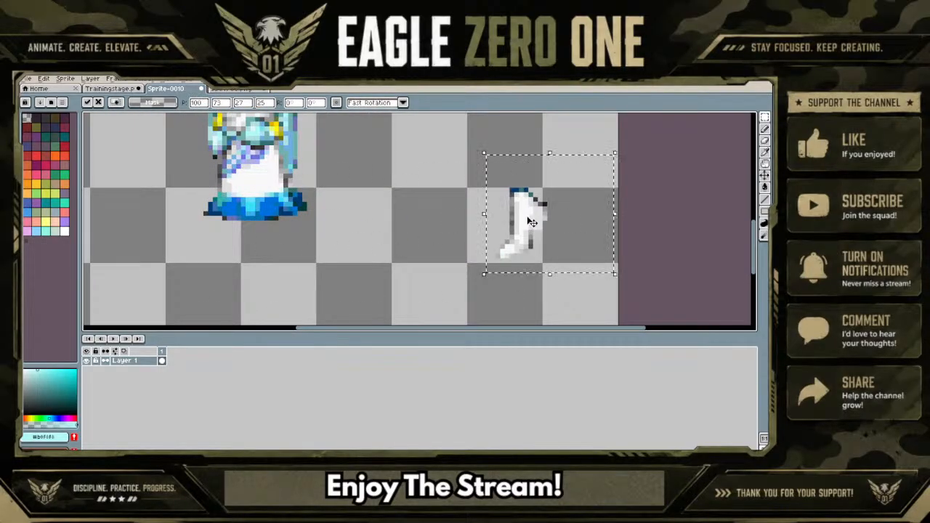
# Add a new layer and place a copy of the leg on it beneath Mia's skirt at position 42, 76
pyautogui.rightClick(135, 361)
pyautogui.moveTo(172, 379)
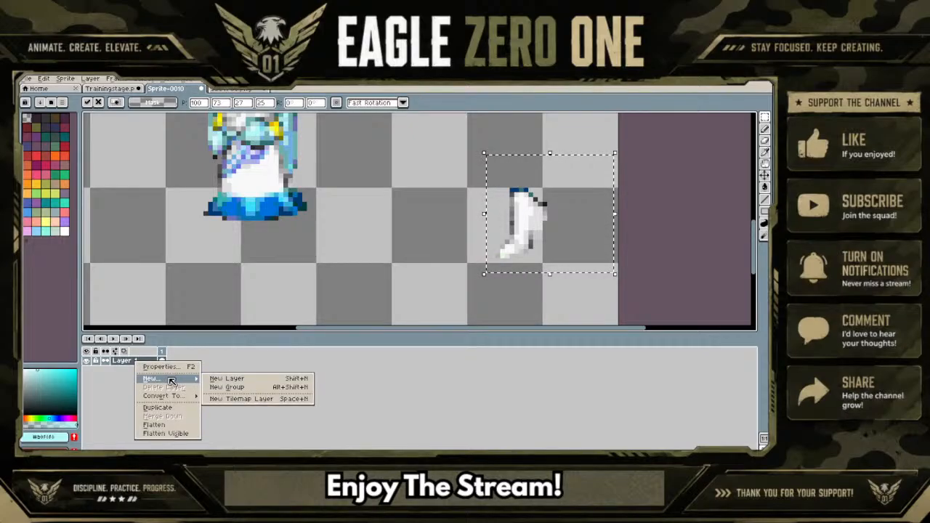
pyautogui.click(234, 378)
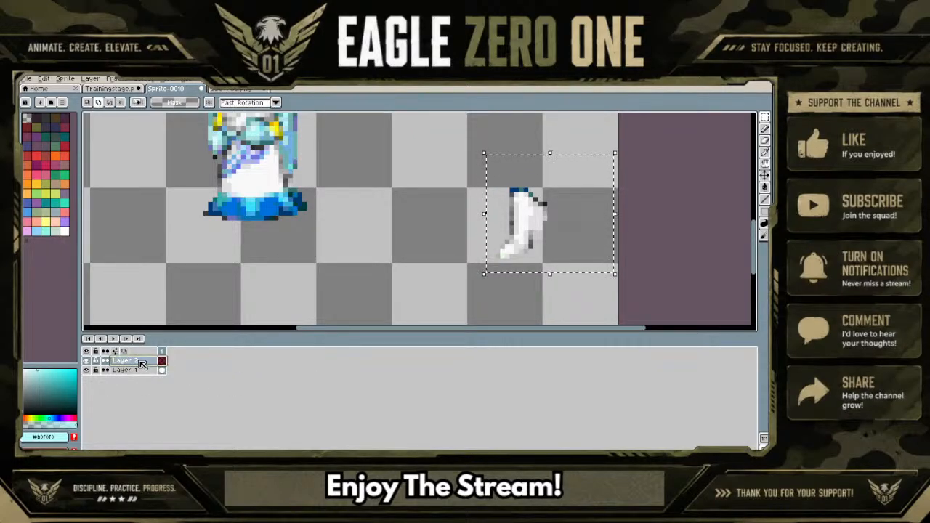
pyautogui.click(571, 234)
pyautogui.moveTo(571, 234); pyautogui.dragTo(305, 249)
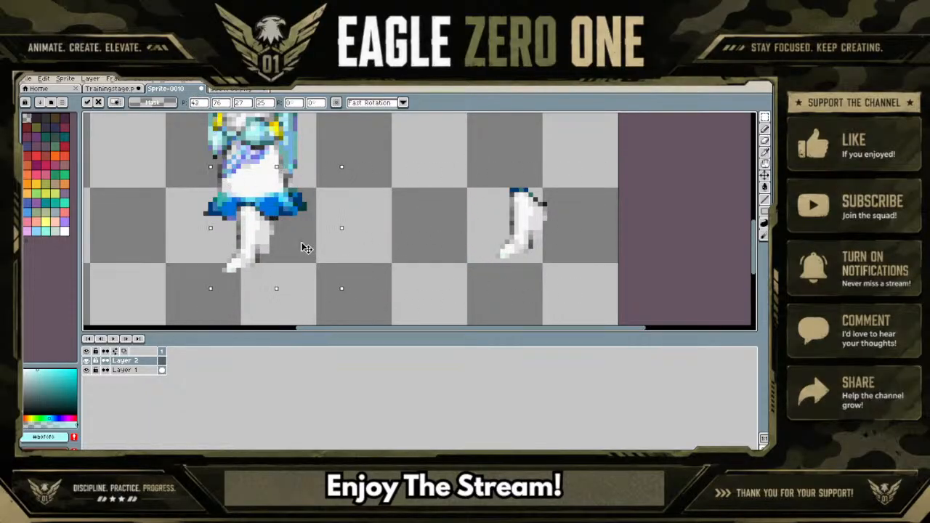
pyautogui.scroll(-1, 305, 249)
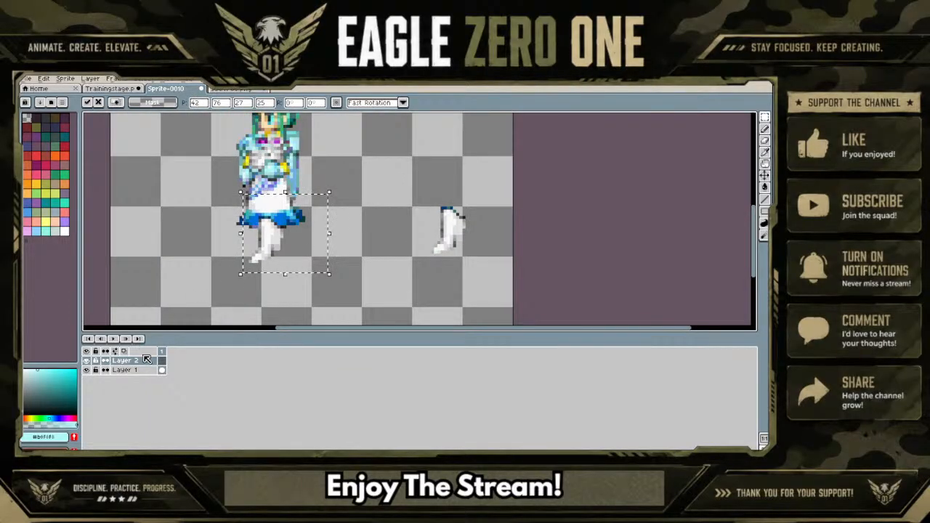
# Set the Layer 2 cel's Z-index to -1 so that the leg sits behind the skirt
pyautogui.click(165, 360)
pyautogui.doubleClick(162, 360)
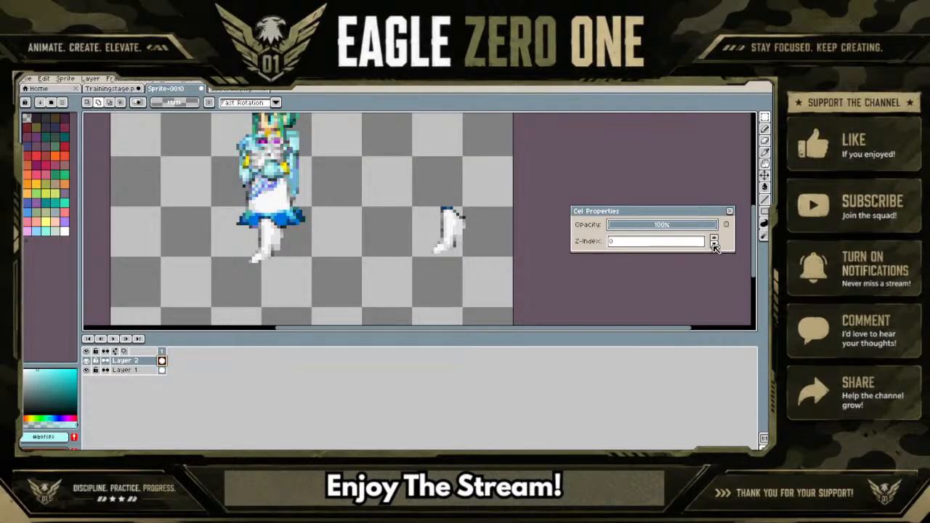
pyautogui.click(714, 245)
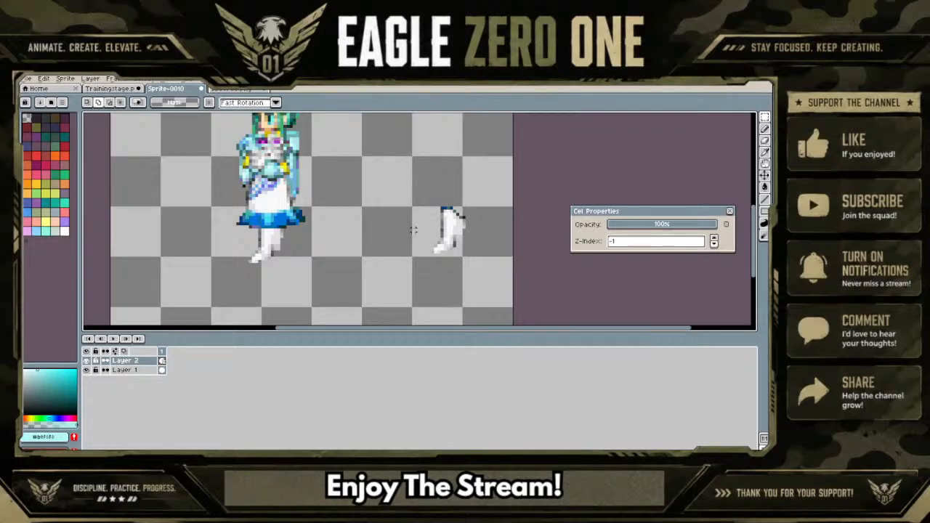
pyautogui.click(730, 212)
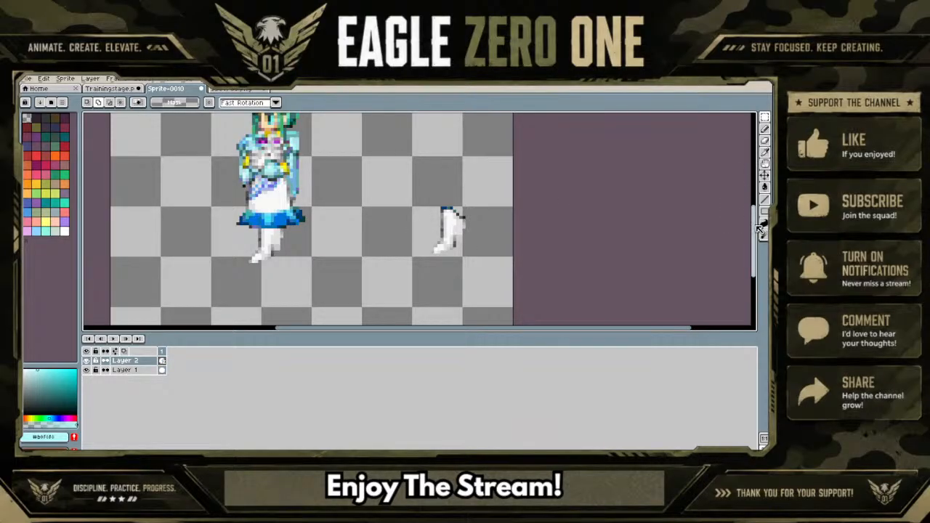
# Nudge the Layer 2 leg about one pixel to the right beneath Mia's skirt
pyautogui.moveTo(755, 229); pyautogui.dragTo(755, 215)
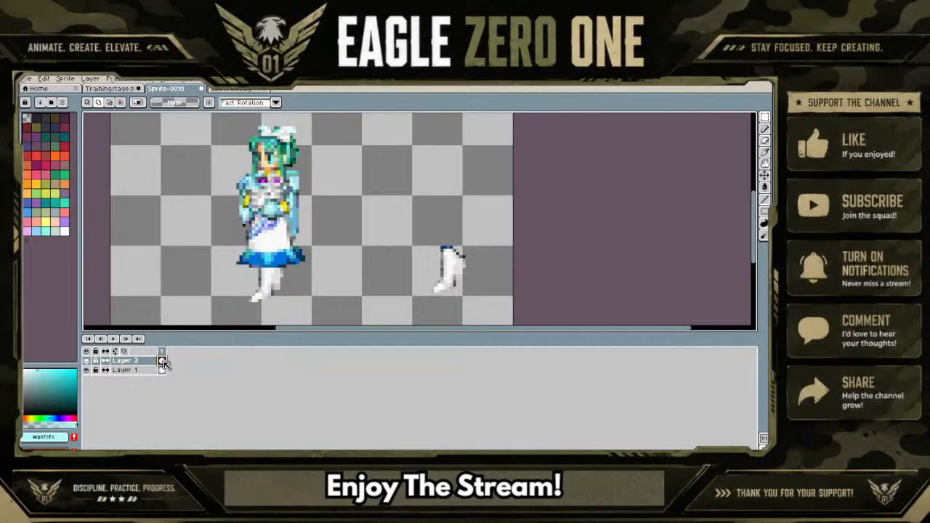
pyautogui.click(764, 175)
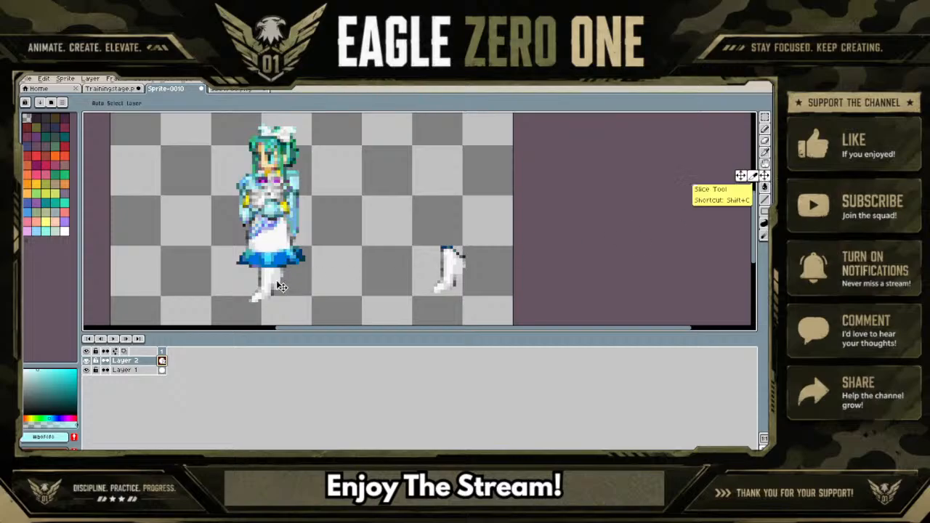
pyautogui.moveTo(273, 281); pyautogui.dragTo(276, 281)
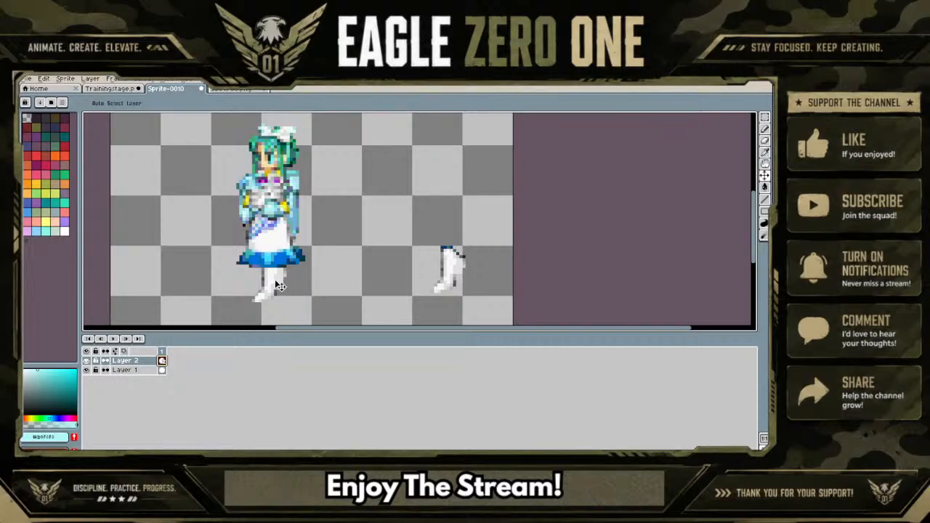
# Erase the spare leg to the right of Mia from Layer 1
pyautogui.click(161, 371)
pyautogui.click(764, 117)
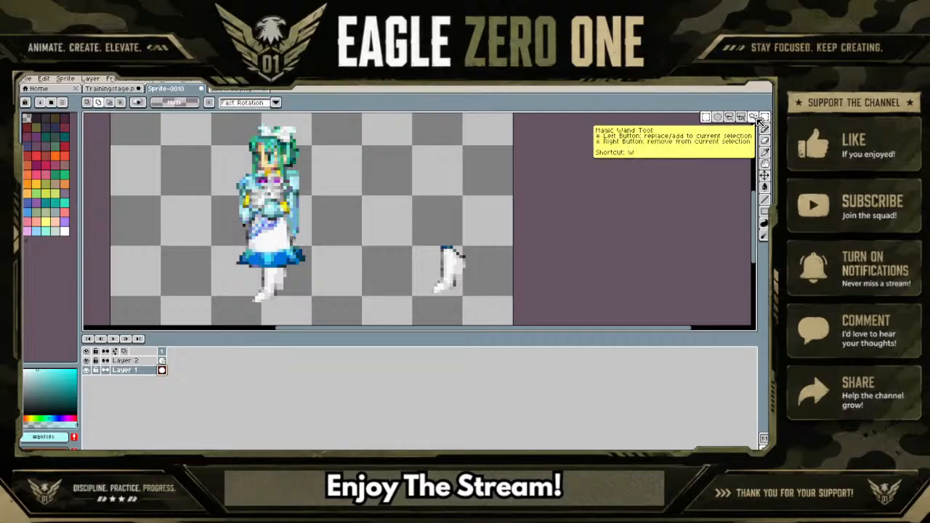
pyautogui.click(765, 141)
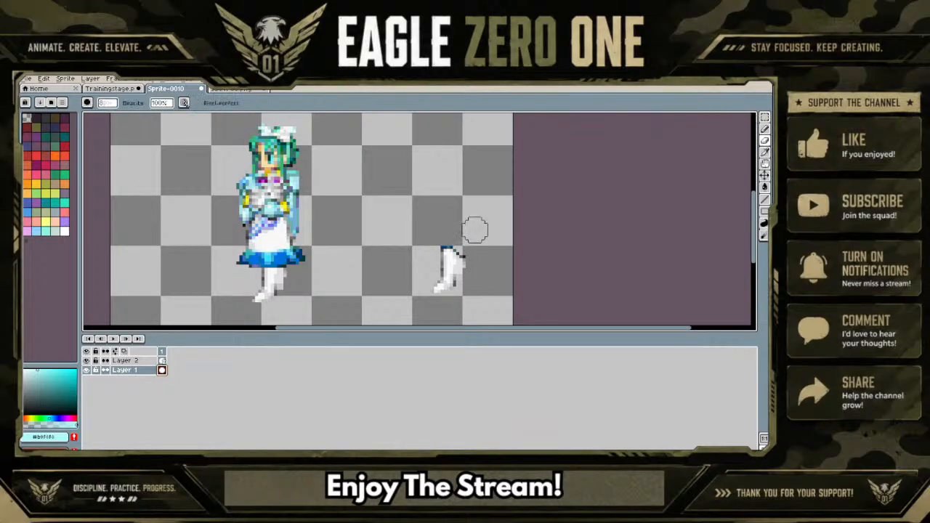
pyautogui.moveTo(465, 242)
pyautogui.mouseDown()
pyautogui.moveTo(459, 277)
pyautogui.moveTo(437, 245)
pyautogui.moveTo(440, 299)
pyautogui.mouseUp()
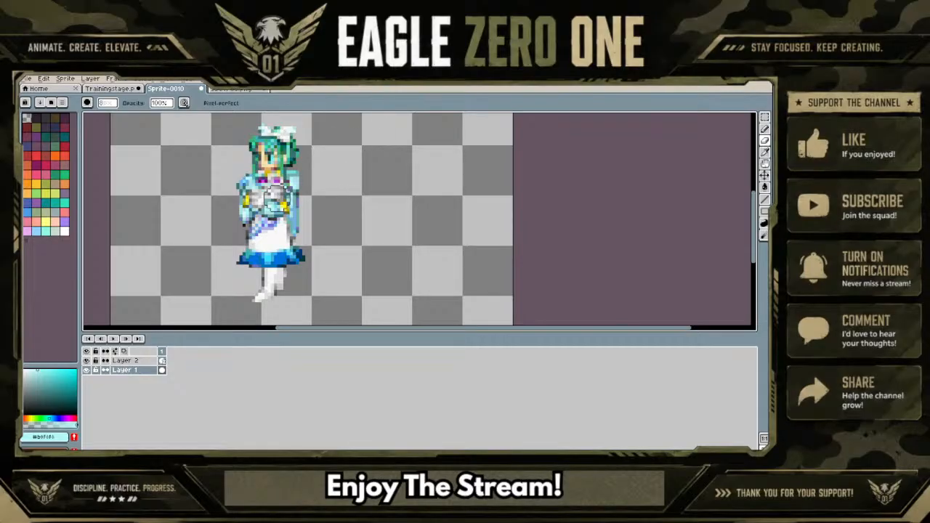
# Copy the flowing cape from frame 3 of the other Mia sprite and paste it on Sprite-0010's Layer 1 at position 86, 55
pyautogui.scroll(1, 272, 193)
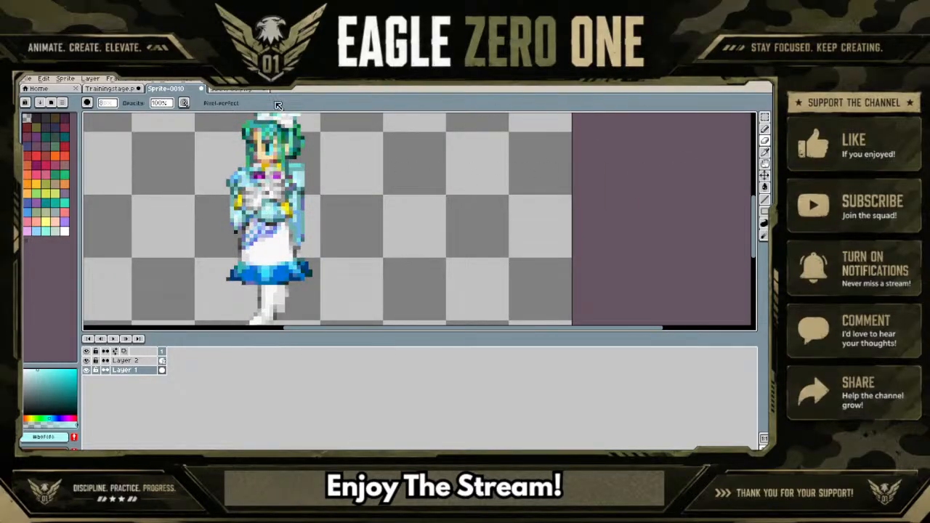
pyautogui.click(241, 88)
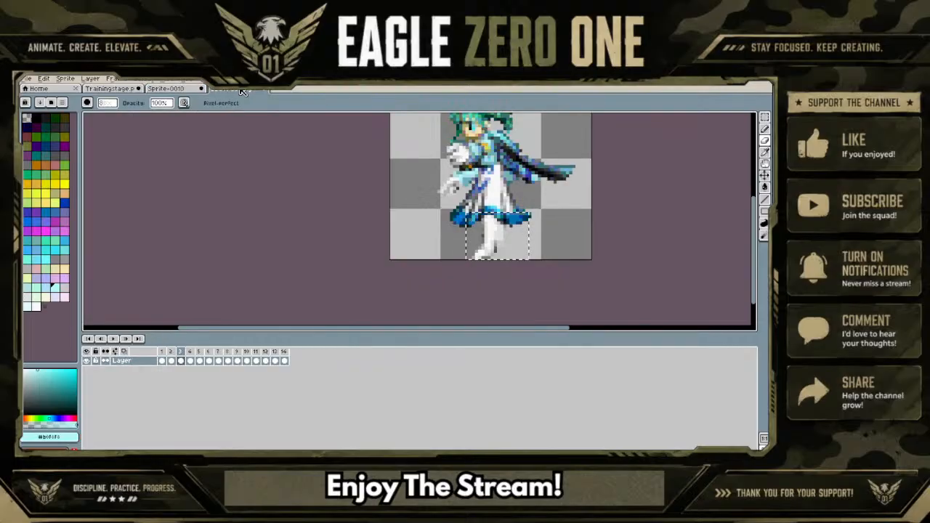
pyautogui.click(764, 116)
pyautogui.moveTo(582, 197); pyautogui.dragTo(512, 137)
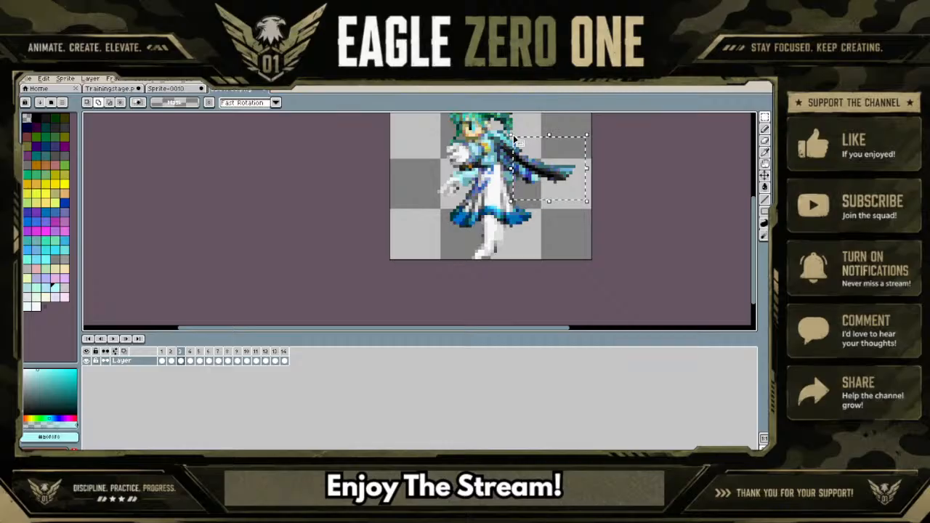
pyautogui.click(182, 89)
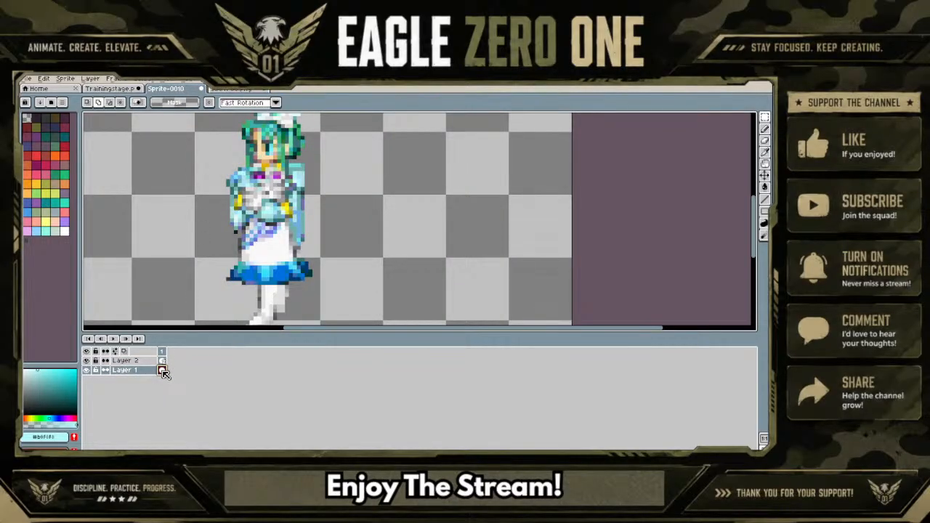
pyautogui.hotkey('ctrl', 'v')
pyautogui.moveTo(269, 221); pyautogui.dragTo(349, 211)
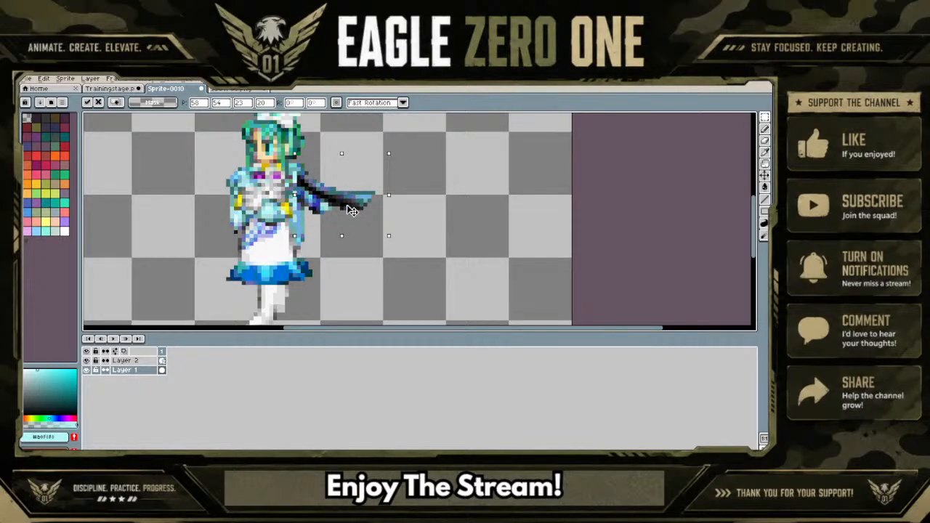
pyautogui.moveTo(350, 210); pyautogui.dragTo(458, 211)
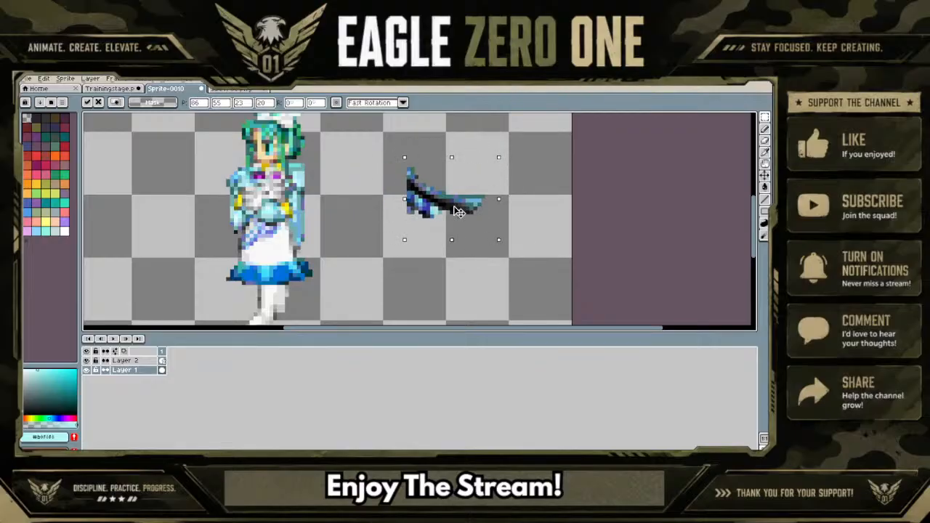
pyautogui.press('Return')
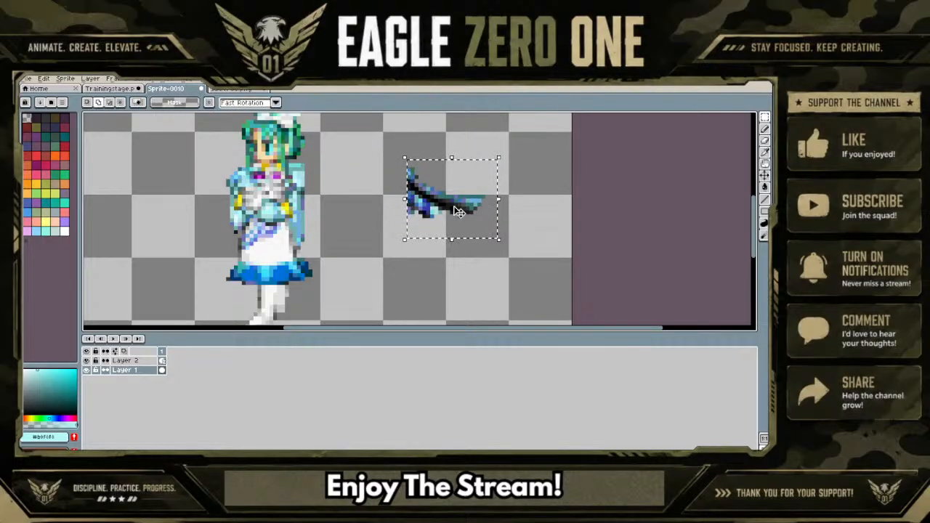
# Stack copies of the cape piece downward to position 86, 62, then shift the thickened cape about three pixels to the right
pyautogui.moveTo(458, 212); pyautogui.dragTo(458, 242)
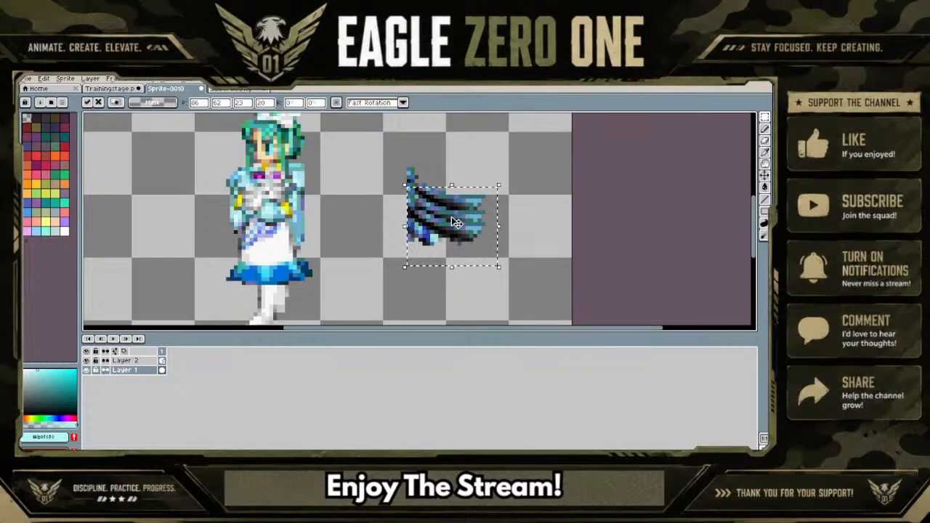
pyautogui.click(520, 276)
pyautogui.moveTo(526, 278); pyautogui.dragTo(384, 141)
pyautogui.moveTo(461, 207); pyautogui.dragTo(480, 211)
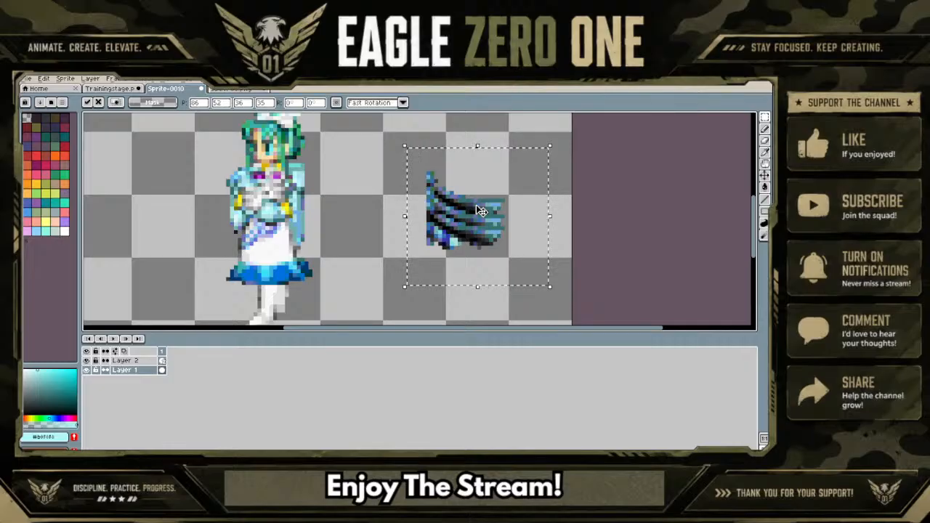
pyautogui.press('Return')
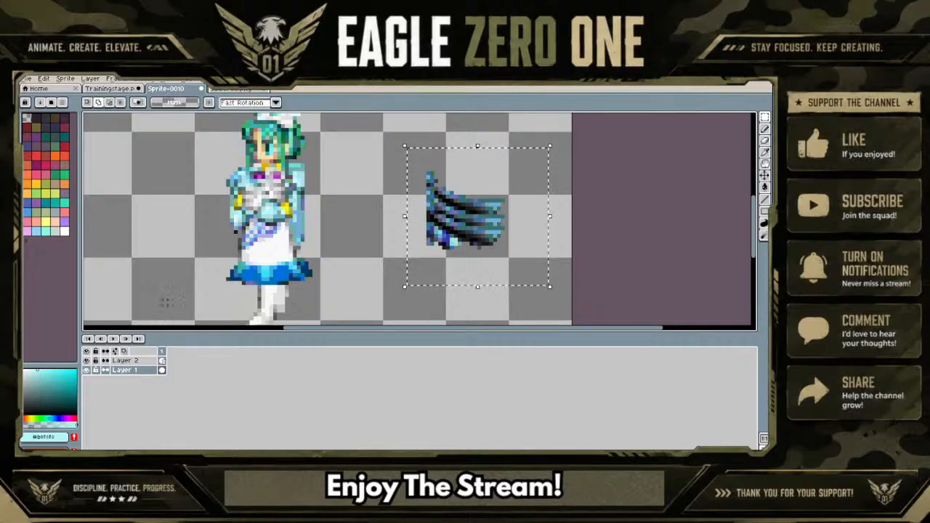
# Paste a copy of the thickened cape onto Layer 2 behind Mia's back at position 55, 50
pyautogui.click(164, 361)
pyautogui.hotkey('ctrl', 'v')
pyautogui.moveTo(473, 234); pyautogui.dragTo(357, 232)
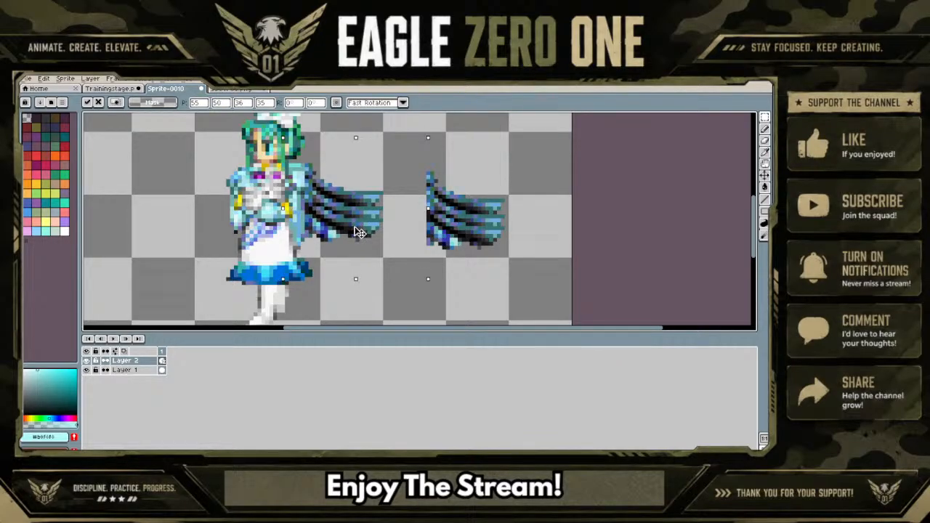
pyautogui.press('Return')
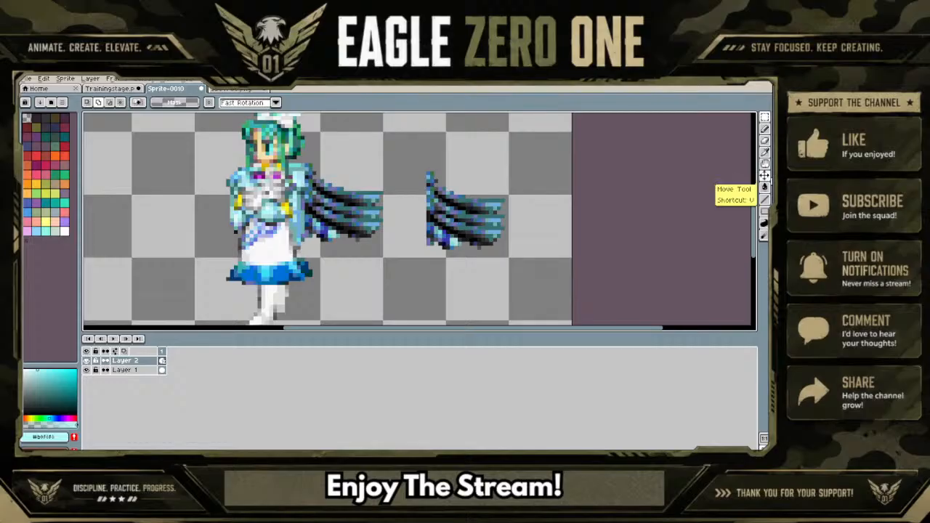
# Nudge only the cape on Layer 2 up about one pixel to position 60, 55, keeping the leg in place
pyautogui.click(764, 175)
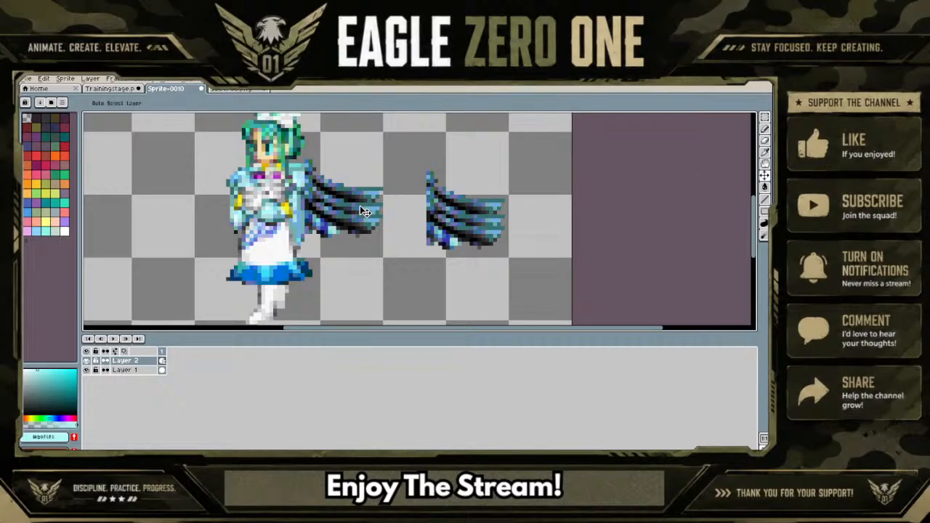
pyautogui.moveTo(359, 206); pyautogui.dragTo(360, 209)
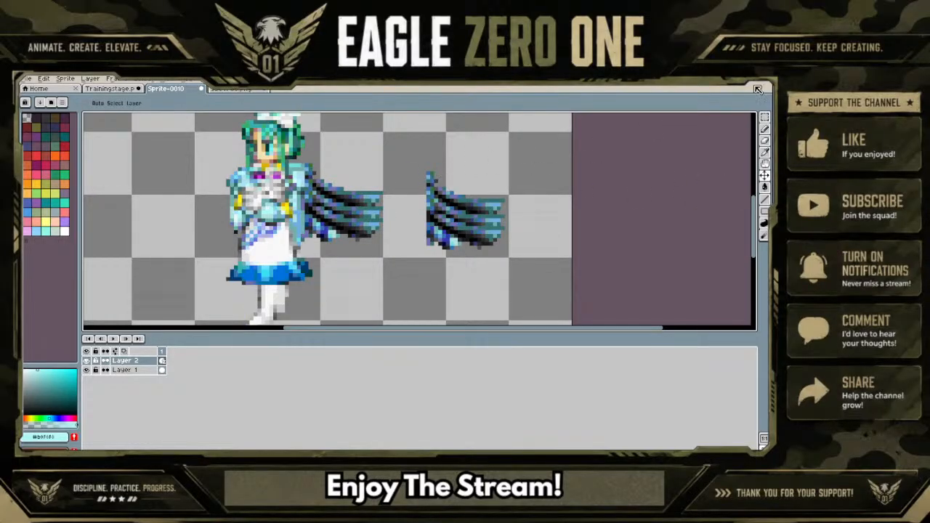
pyautogui.click(764, 116)
pyautogui.moveTo(396, 251); pyautogui.dragTo(302, 158)
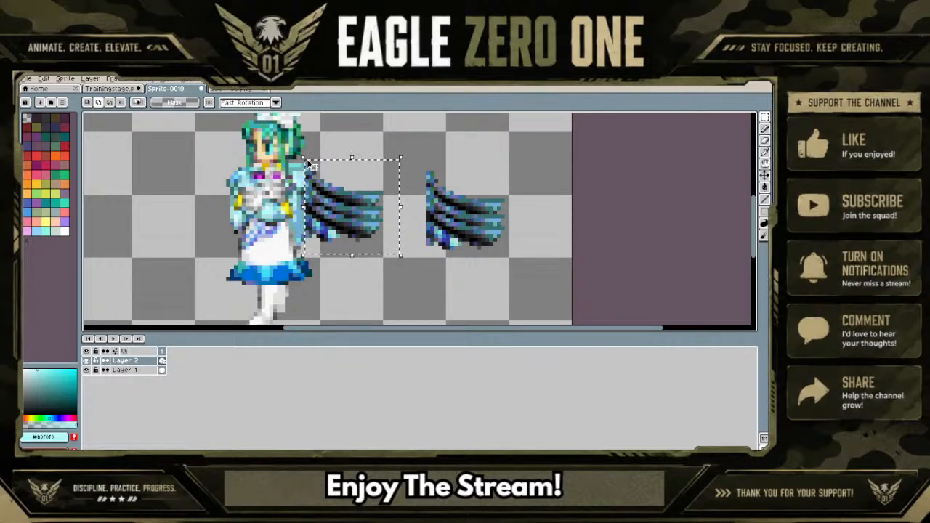
pyautogui.click(310, 165)
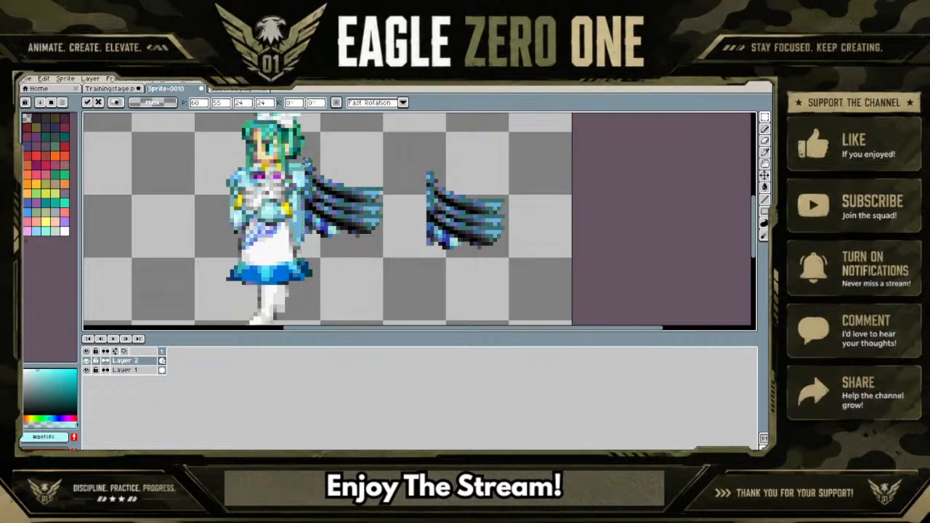
pyautogui.press('Return')
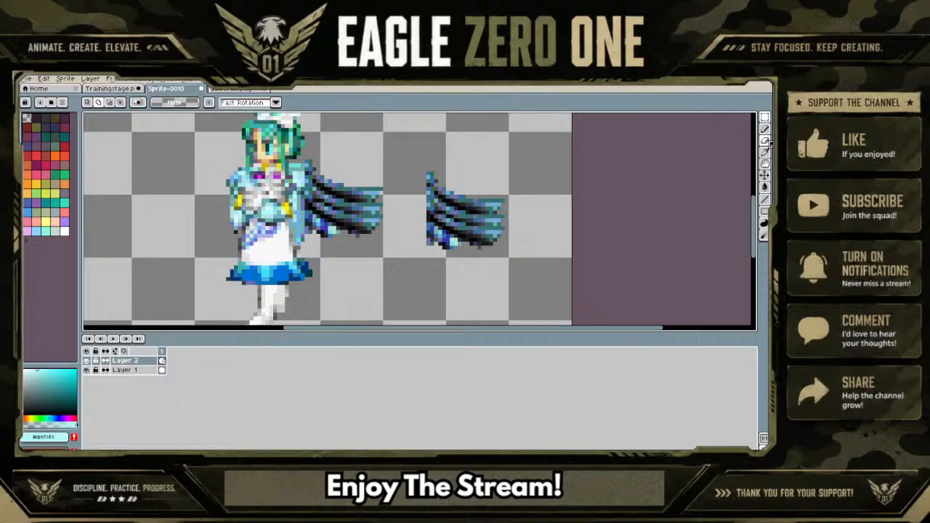
# Trim the stray pixels at the cape's upper corner beside Mia's shoulder with a 1-pixel eraser
pyautogui.click(764, 140)
pyautogui.scroll(1, 331, 145)
pyautogui.scroll(1, 331, 145)
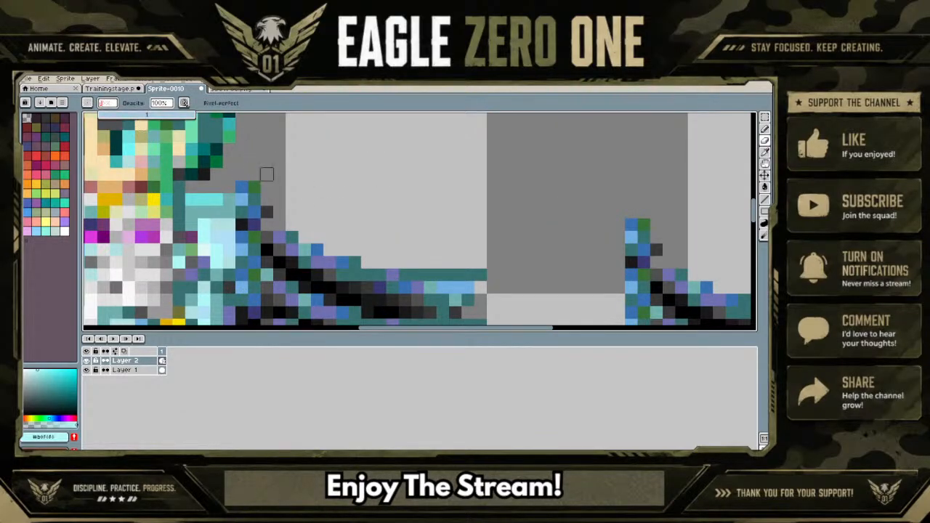
pyautogui.scroll(-2, 242, 187)
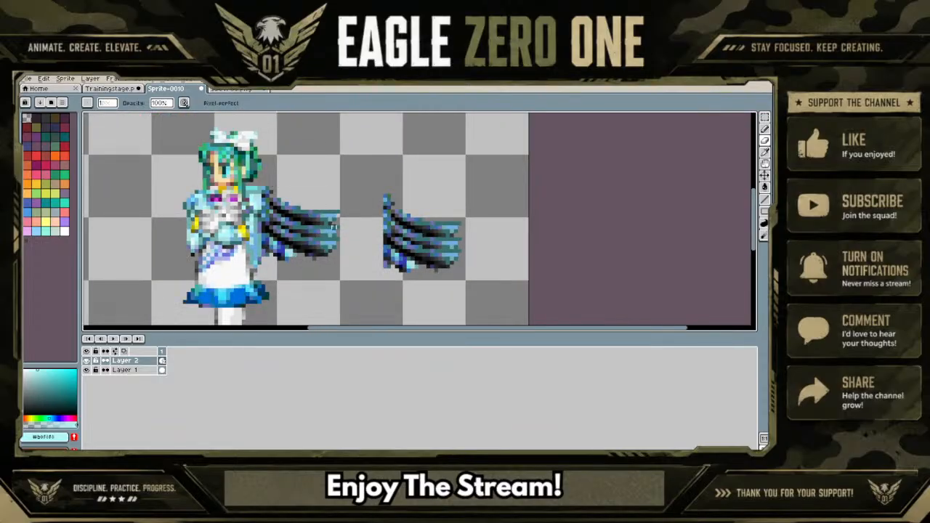
pyautogui.scroll(2, 241, 187)
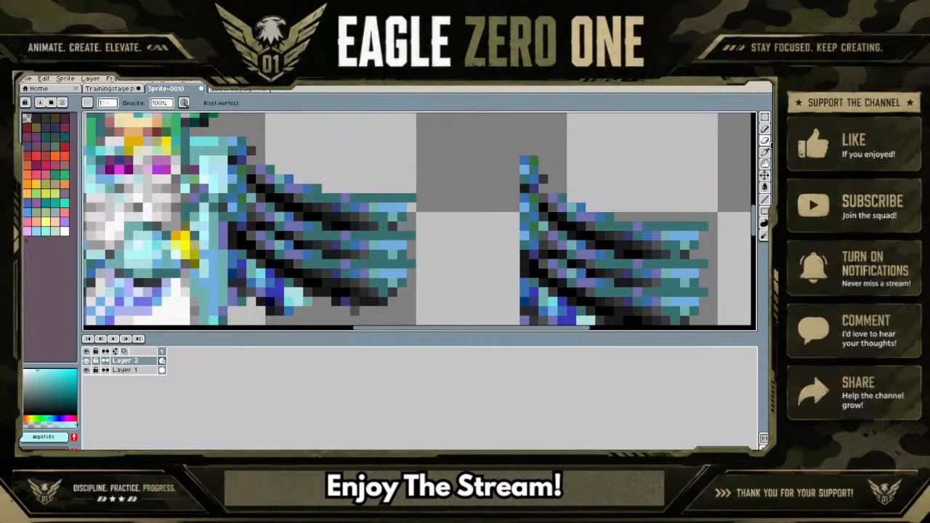
# Touch up the cape's upper edge beside the shoulder with pixels in dark grey and teal sampled from the cape
pyautogui.click(764, 152)
pyautogui.click(319, 201)
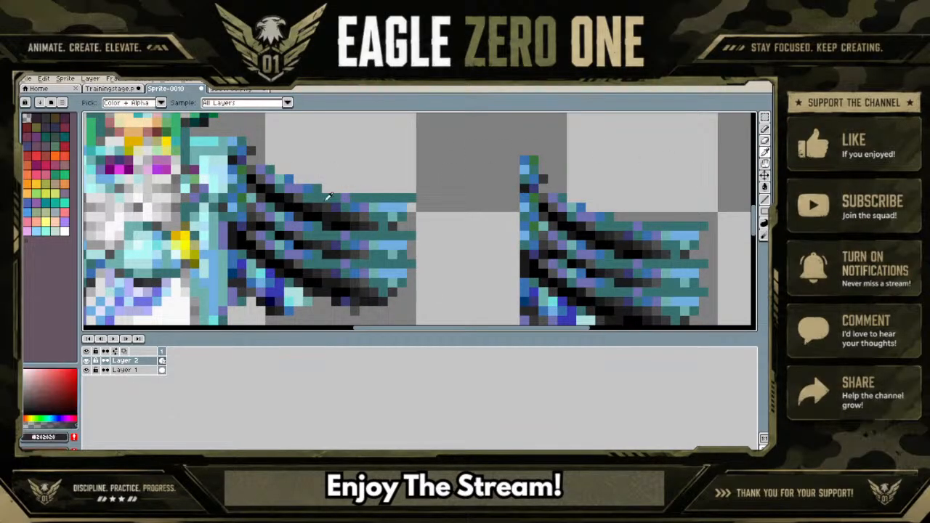
pyautogui.click(764, 128)
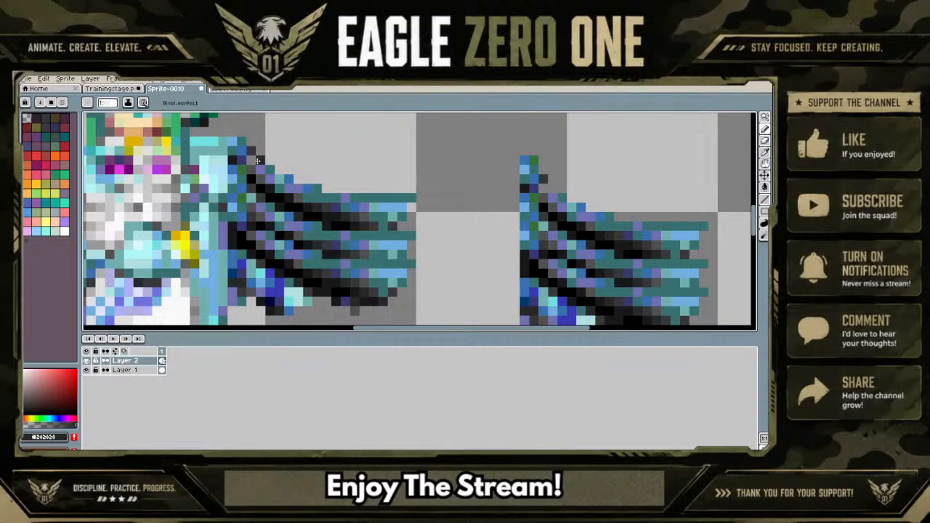
pyautogui.click(764, 152)
pyautogui.click(317, 254)
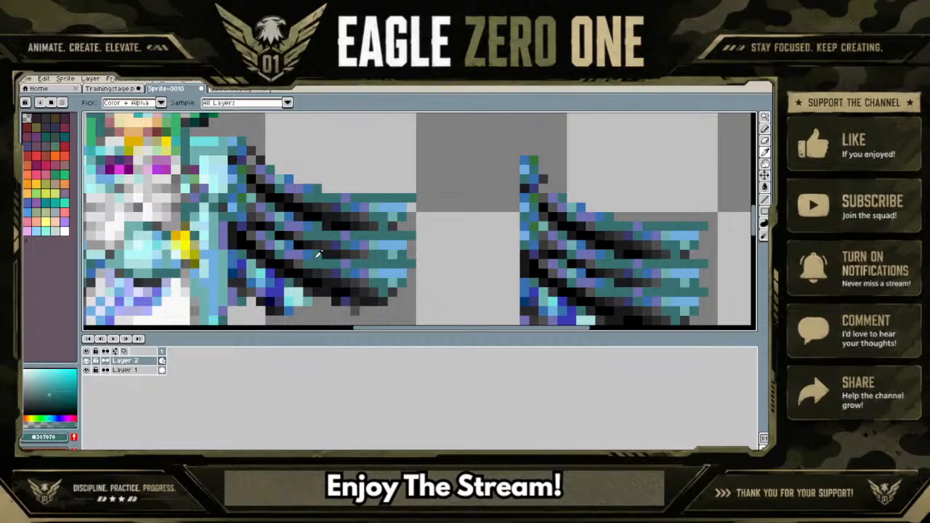
pyautogui.click(764, 129)
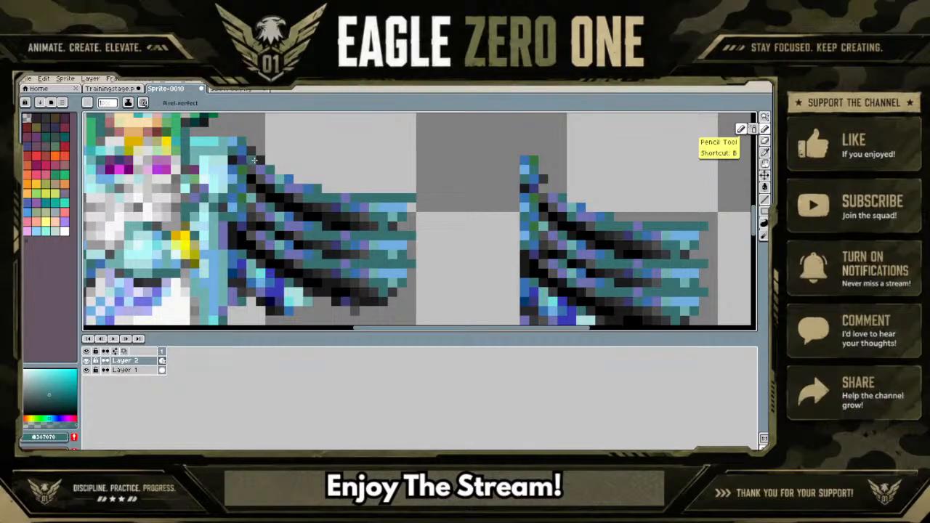
pyautogui.scroll(-3, 255, 160)
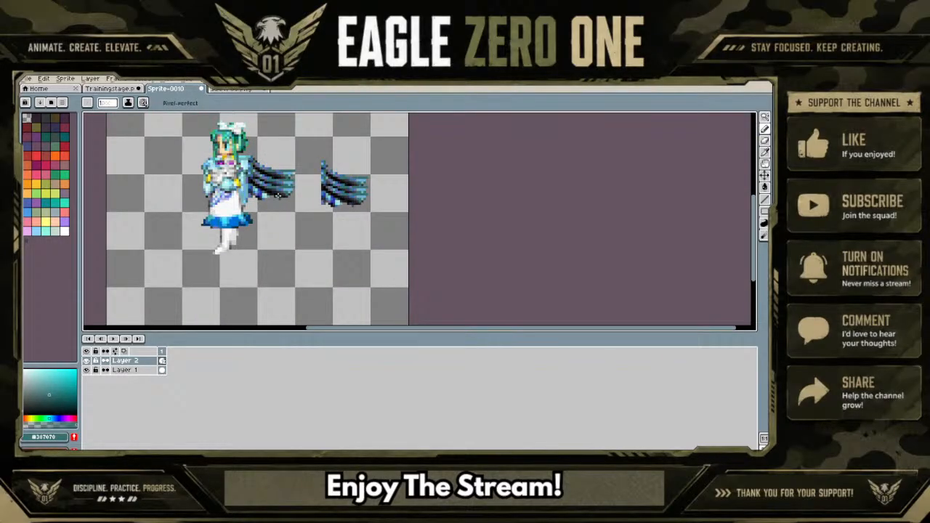
# Erase the spare cape from Layer 1 with the eraser enlarged to 37 pixels
pyautogui.scroll(2, 277, 195)
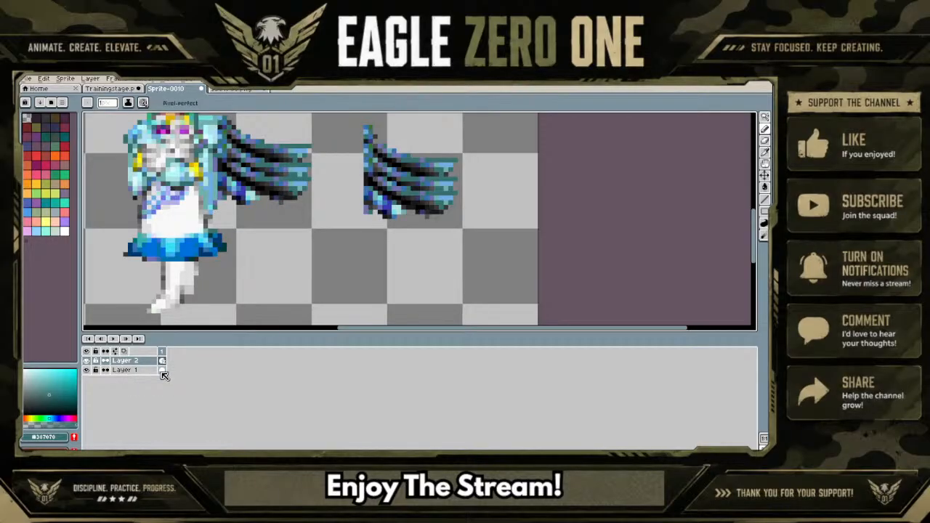
pyautogui.click(162, 372)
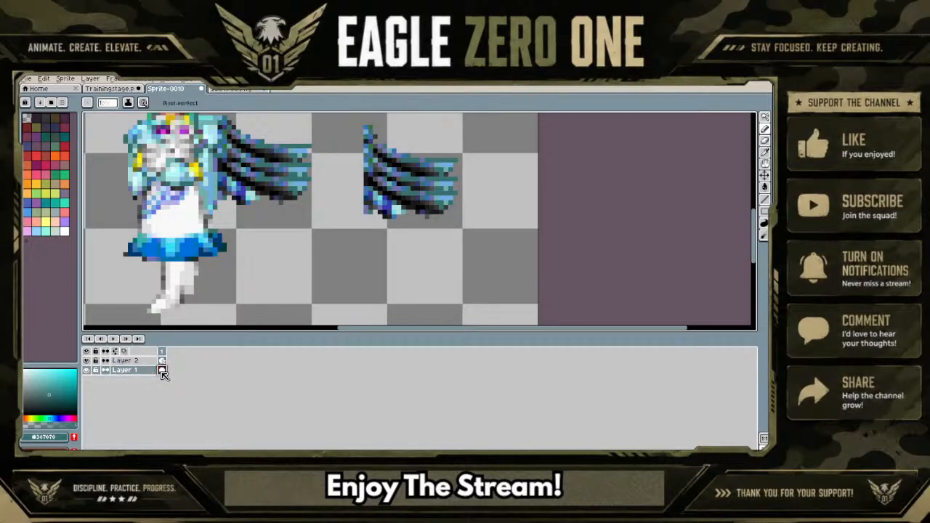
pyautogui.click(764, 141)
pyautogui.click(107, 104)
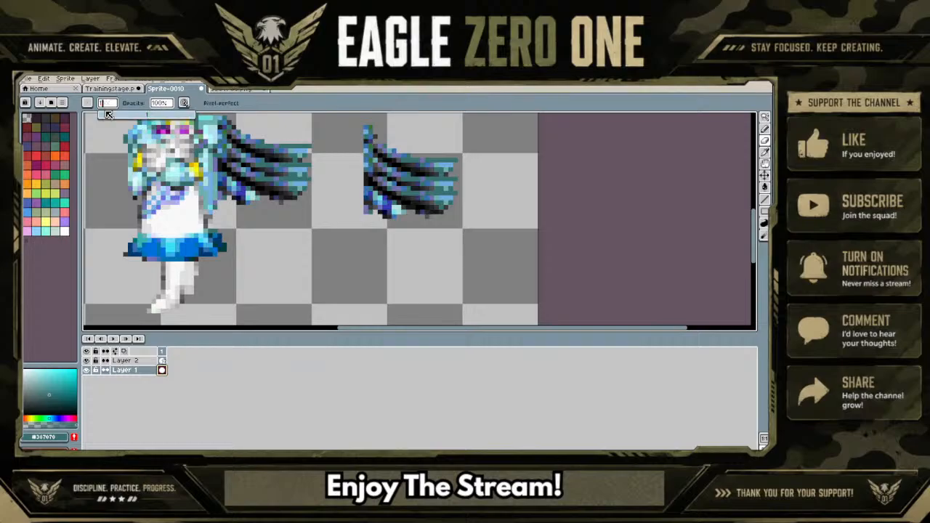
pyautogui.moveTo(107, 114); pyautogui.dragTo(154, 115)
pyautogui.moveTo(403, 190); pyautogui.dragTo(413, 193)
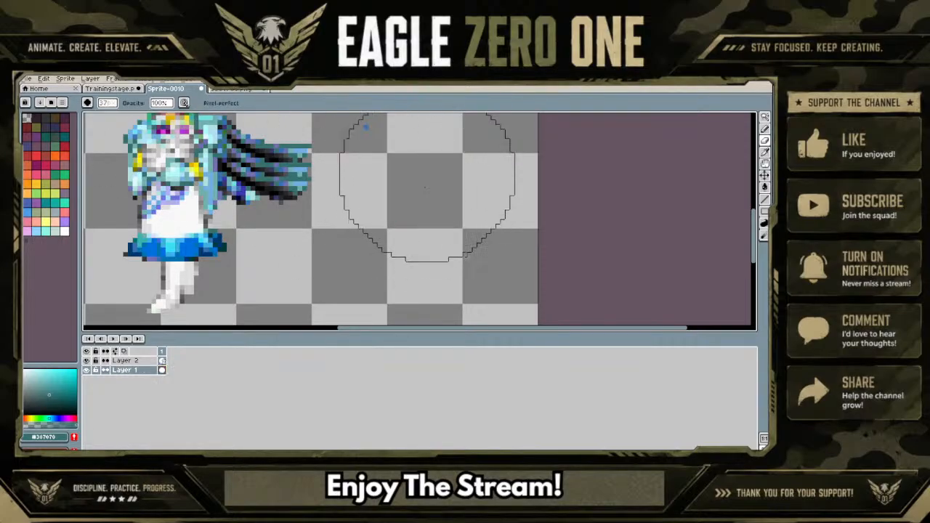
# Copy the 9 by 16 pixel end of the cape on Layer 2 and paste it below the cape at 62, 69, rotated -70.2°
pyautogui.click(161, 360)
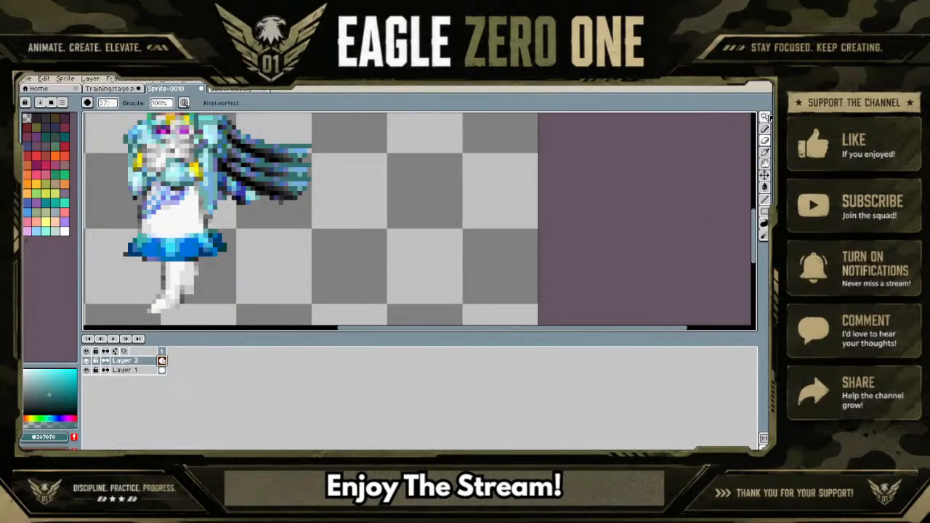
pyautogui.click(765, 117)
pyautogui.click(705, 116)
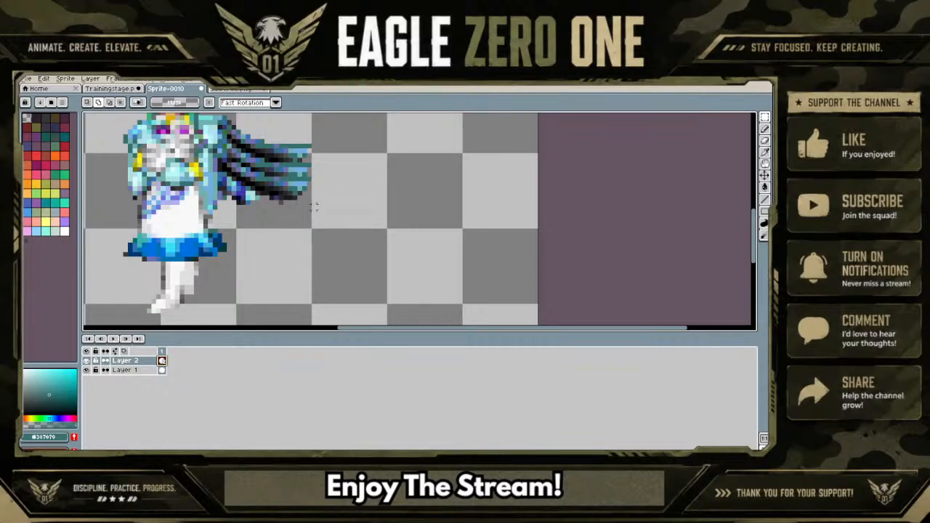
pyautogui.moveTo(314, 207); pyautogui.dragTo(275, 135)
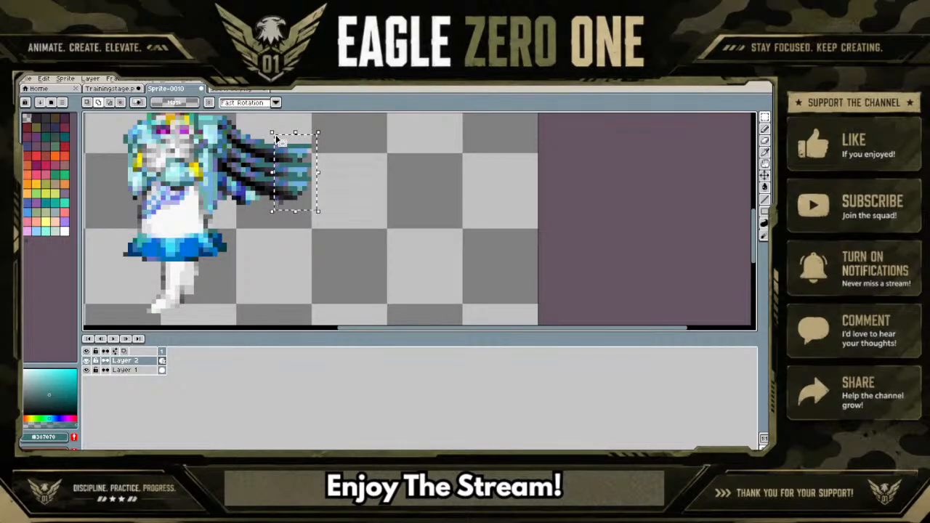
pyautogui.hotkey('ctrl', 'c')
pyautogui.hotkey('ctrl', 'v')
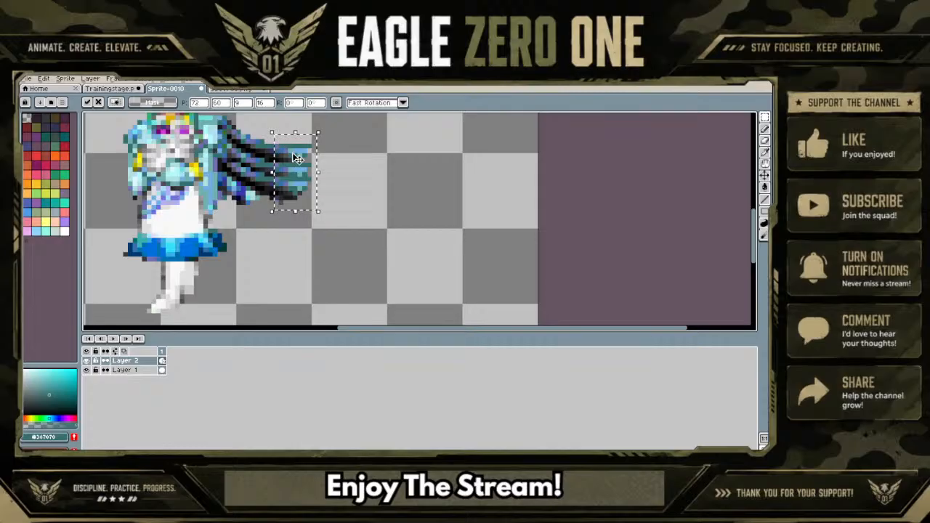
pyautogui.moveTo(296, 157); pyautogui.dragTo(270, 236)
pyautogui.moveTo(312, 215); pyautogui.dragTo(271, 217)
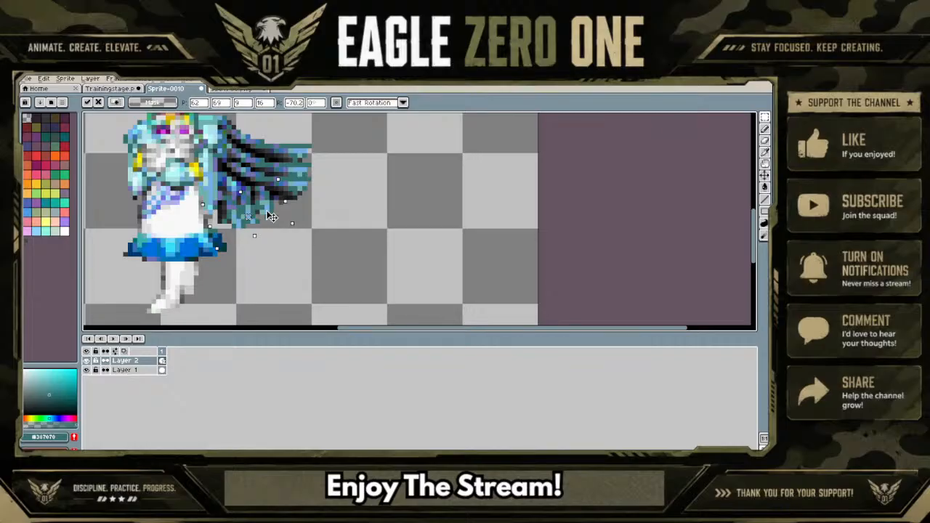
pyautogui.scroll(-1, 271, 216)
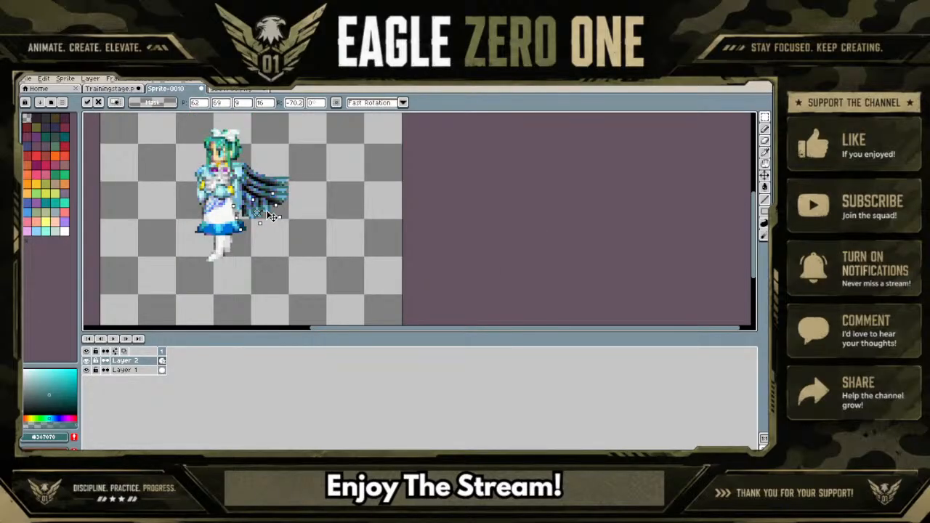
pyautogui.press('Return')
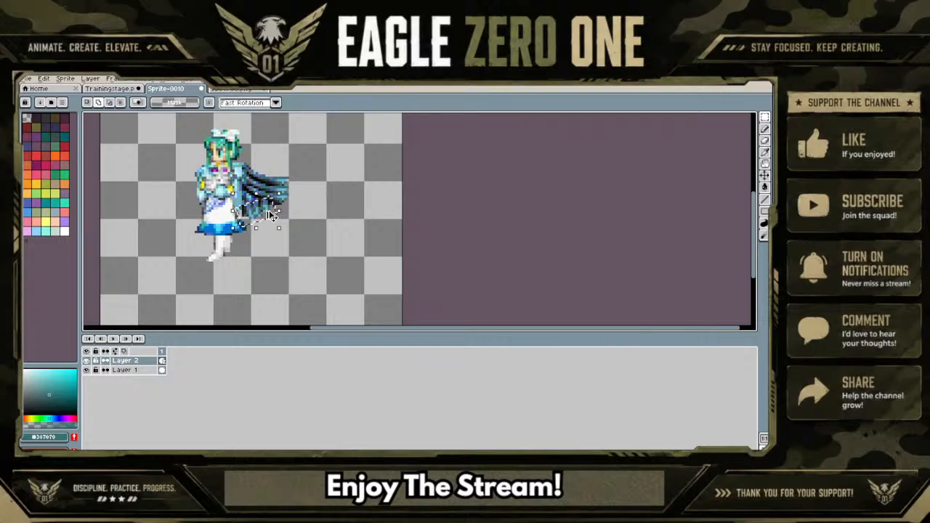
# Shift the rotated cape piece to position 60, 69 so it fills the area beneath the cape, and deselect it
pyautogui.moveTo(256, 212); pyautogui.dragTo(274, 239)
pyautogui.scroll(2, 249, 184)
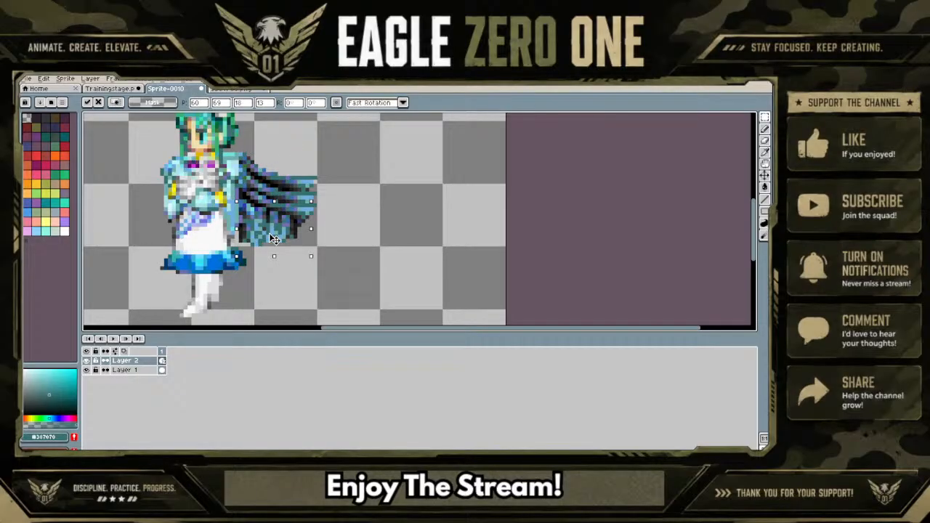
pyautogui.click(236, 298)
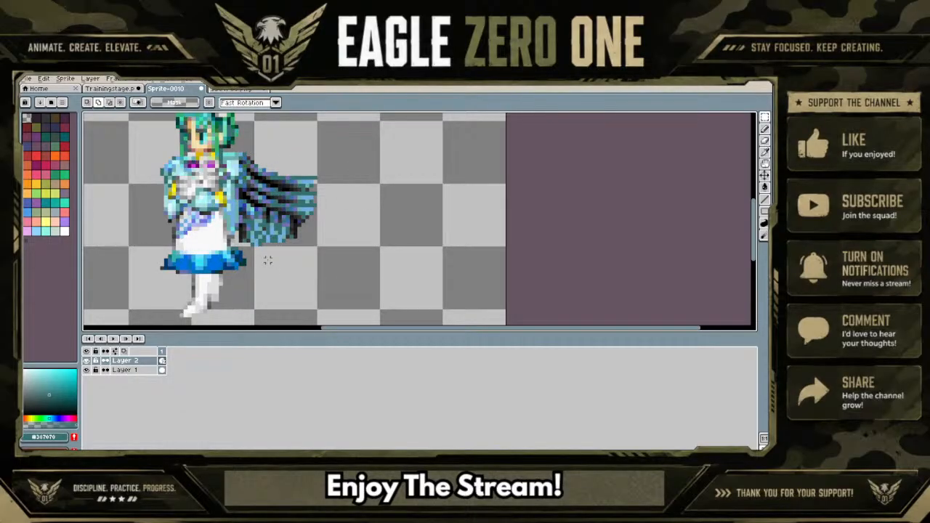
# Duplicate a 2 by 6 pixel strip of the lower cape and place it at 60, 75 above the skirt, rotated 57.9°
pyautogui.scroll(2, 276, 196)
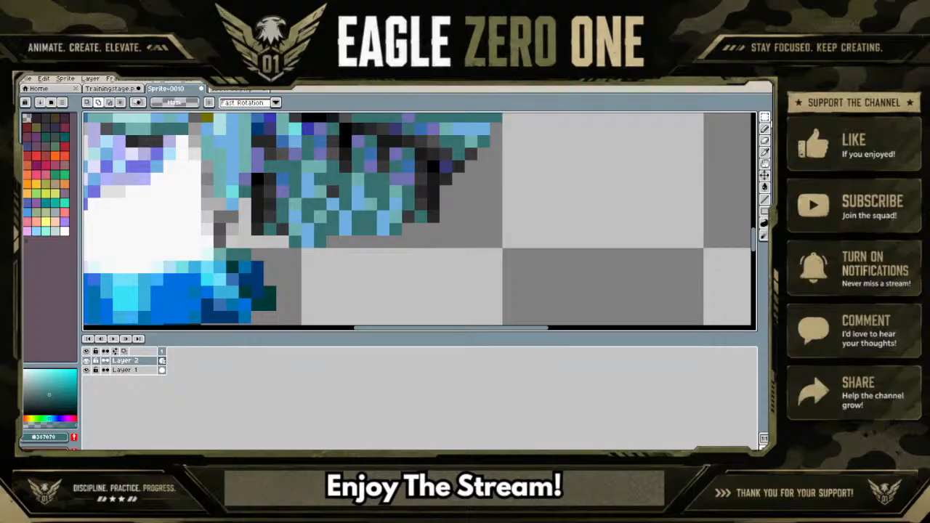
pyautogui.click(764, 117)
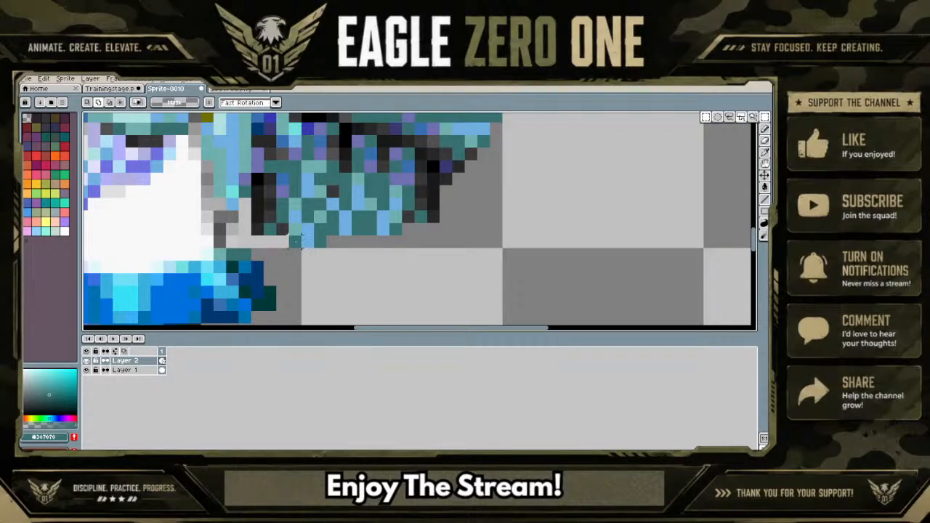
pyautogui.moveTo(289, 173); pyautogui.dragTo(307, 245)
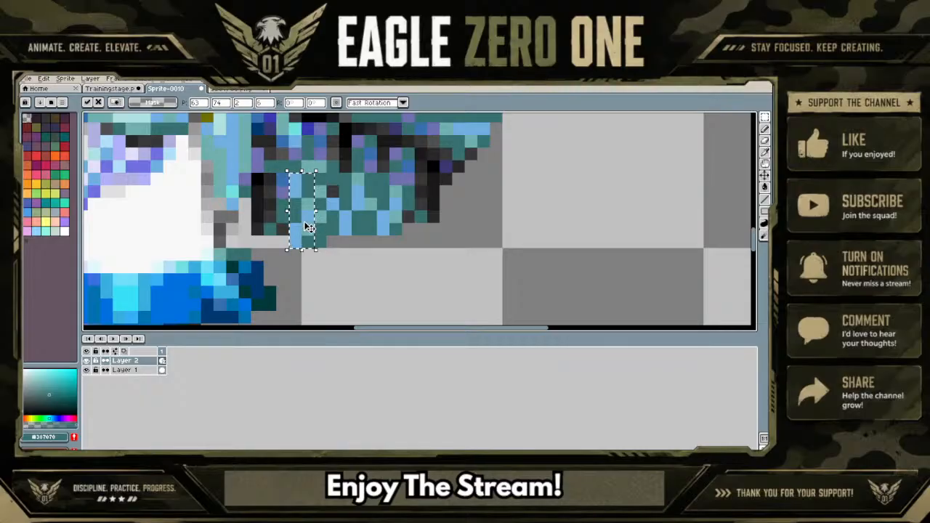
pyautogui.moveTo(307, 224); pyautogui.dragTo(263, 223)
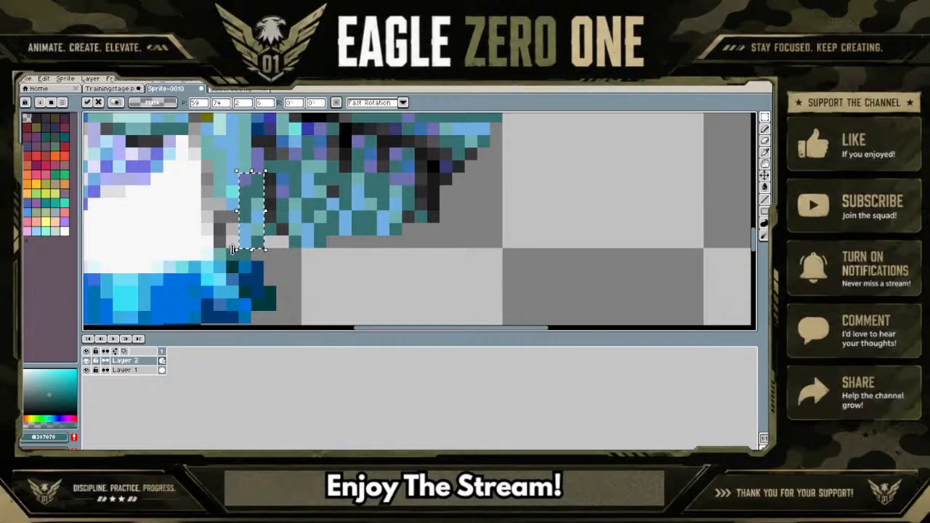
pyautogui.moveTo(233, 254); pyautogui.dragTo(281, 270)
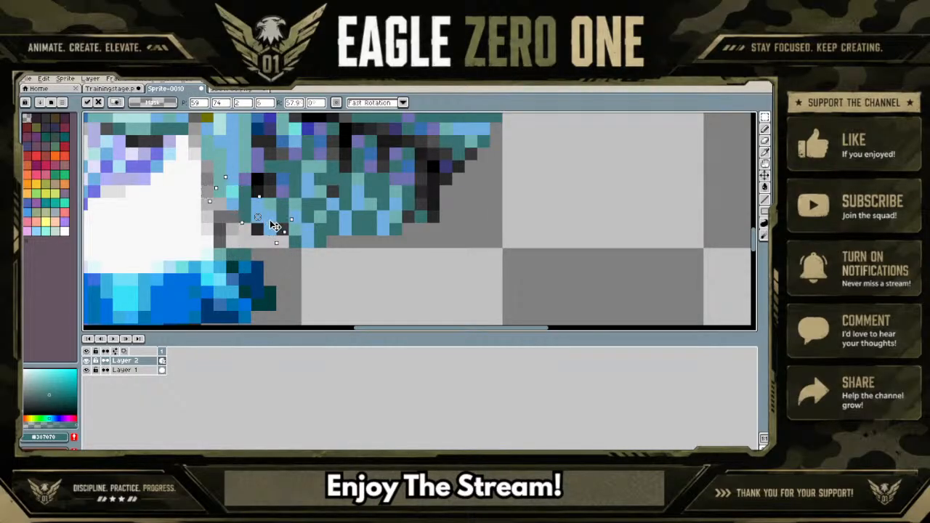
pyautogui.moveTo(270, 219); pyautogui.dragTo(289, 238)
pyautogui.scroll(-2, 288, 238)
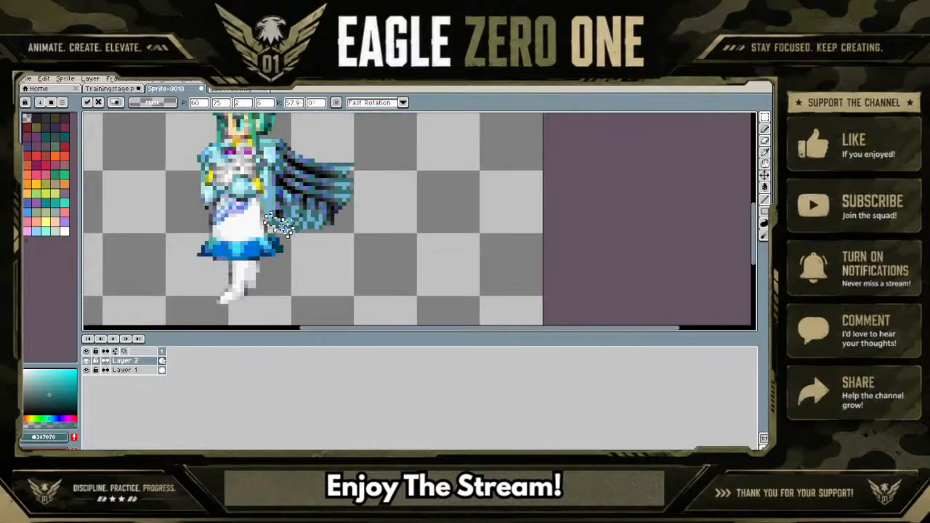
pyautogui.press('Return')
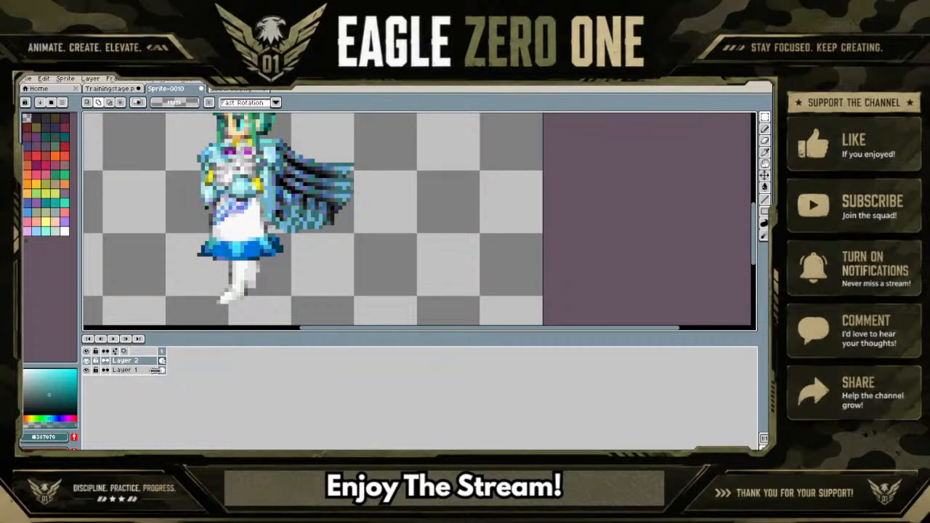
pyautogui.click(162, 371)
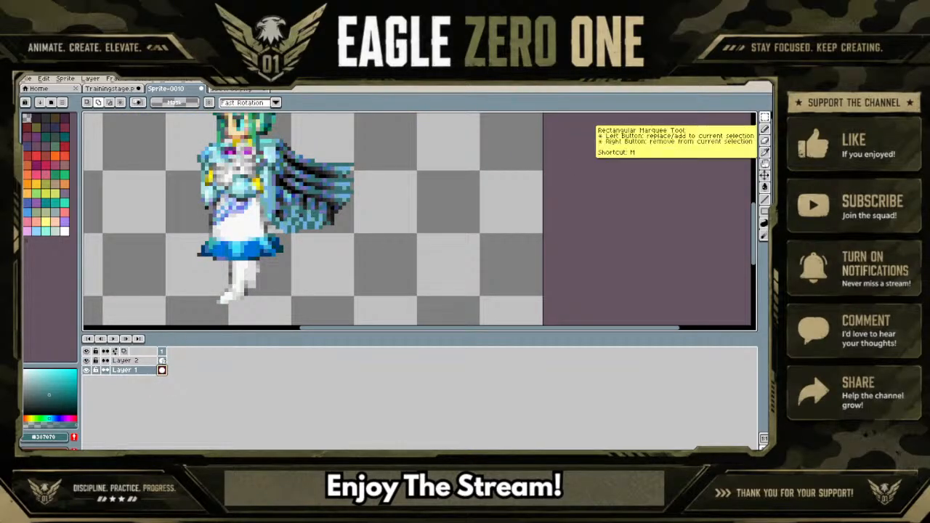
pyautogui.moveTo(305, 160)
pyautogui.mouseDown()
pyautogui.moveTo(329, 188)
pyautogui.moveTo(314, 158)
pyautogui.mouseUp()
pyautogui.hotkey('ctrl', 'd')
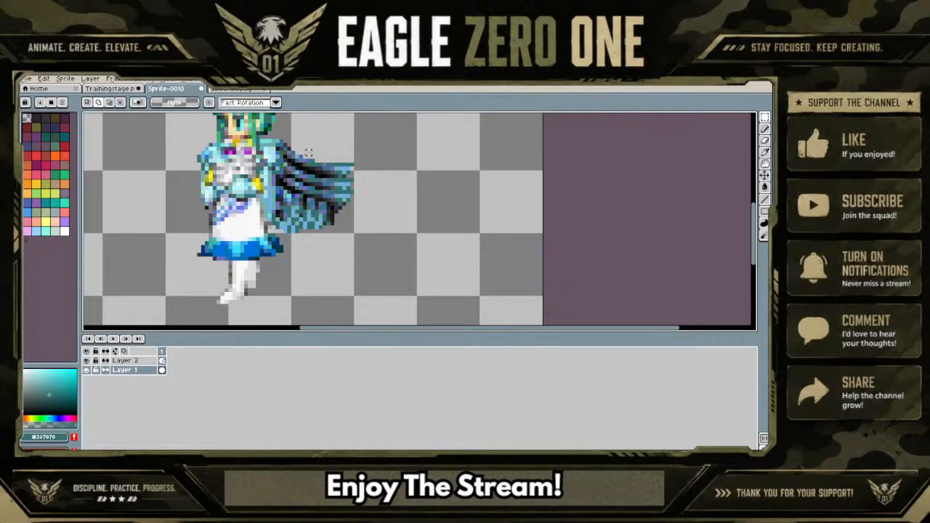
# Copy a 7 by 8 pixel block of the cape from Layer 2 to Layer 1 behind Mia's shoulder, resized to 6 by 5 and rotated -33.9°
pyautogui.click(162, 360)
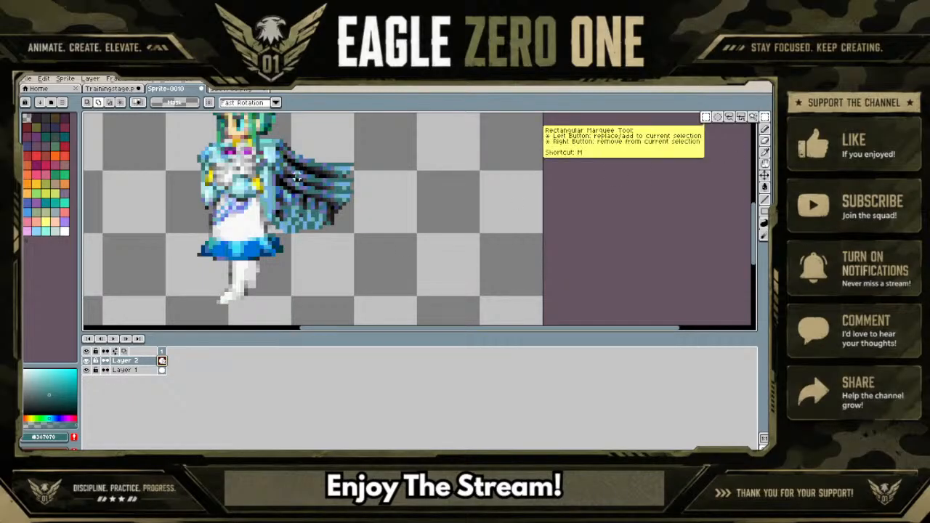
pyautogui.moveTo(292, 172); pyautogui.dragTo(324, 209)
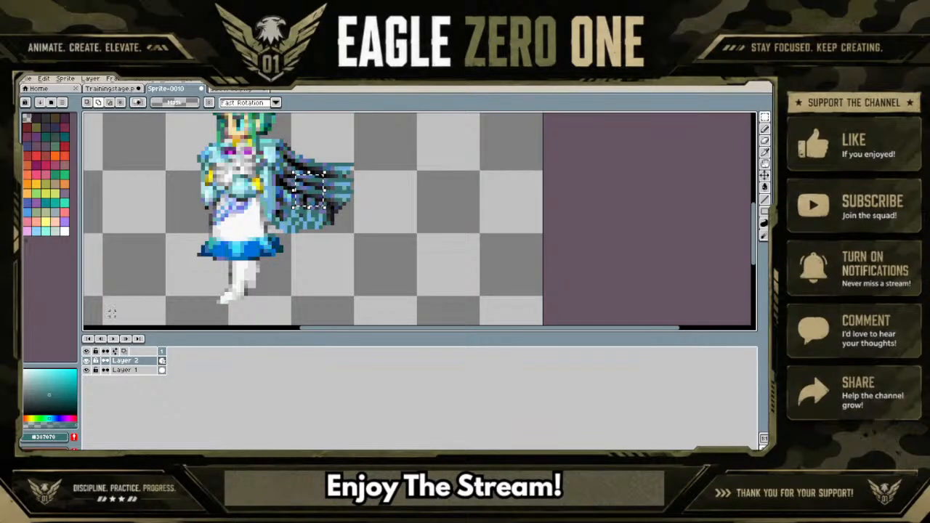
pyautogui.click(163, 370)
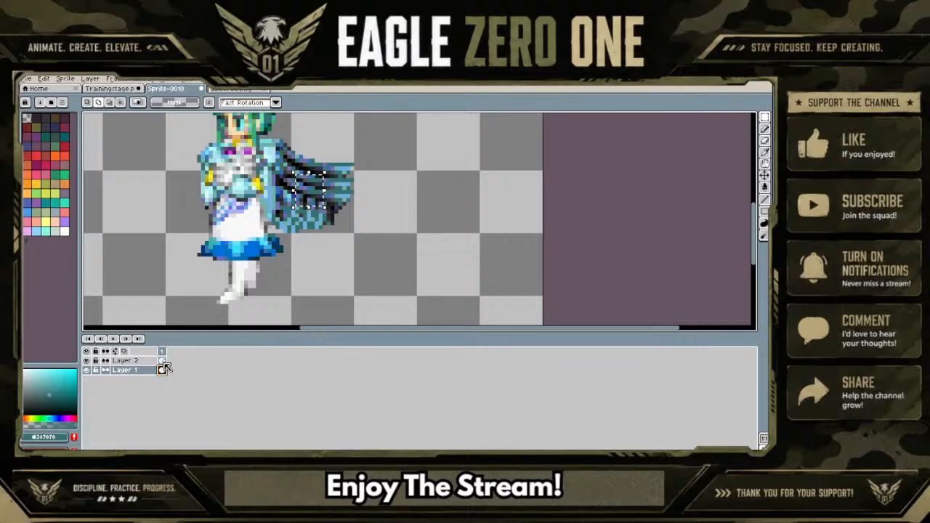
pyautogui.hotkey('ctrl', 'v')
pyautogui.moveTo(314, 193); pyautogui.dragTo(283, 162)
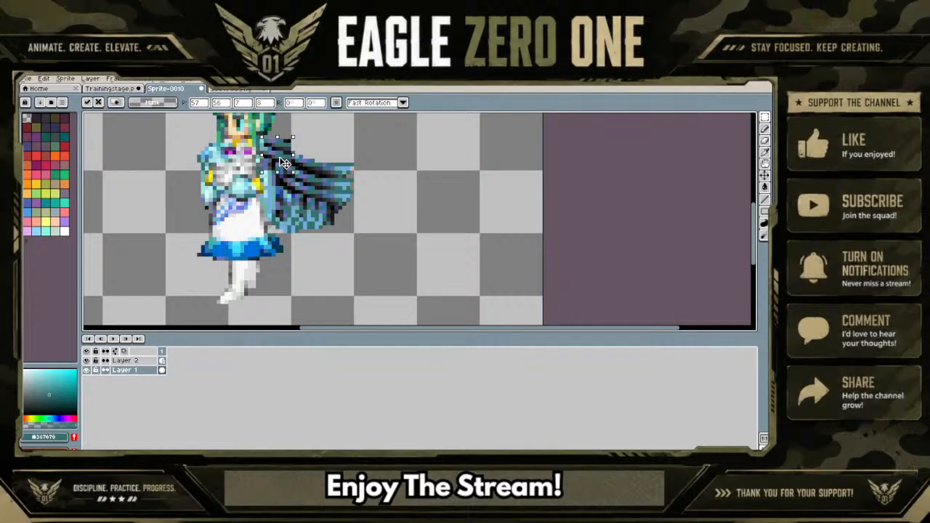
pyautogui.scroll(3, 283, 162)
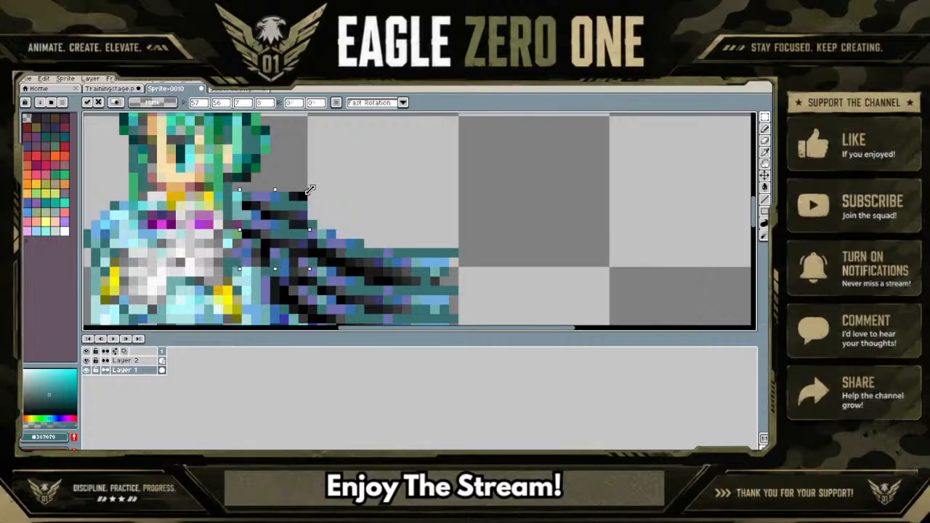
pyautogui.moveTo(308, 192); pyautogui.dragTo(283, 228)
pyautogui.scroll(-2, 283, 227)
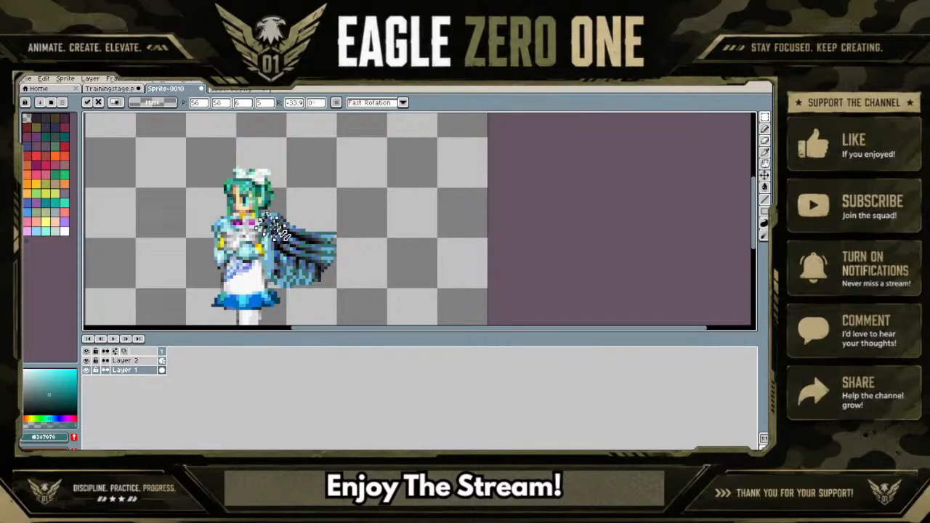
pyautogui.press('Return')
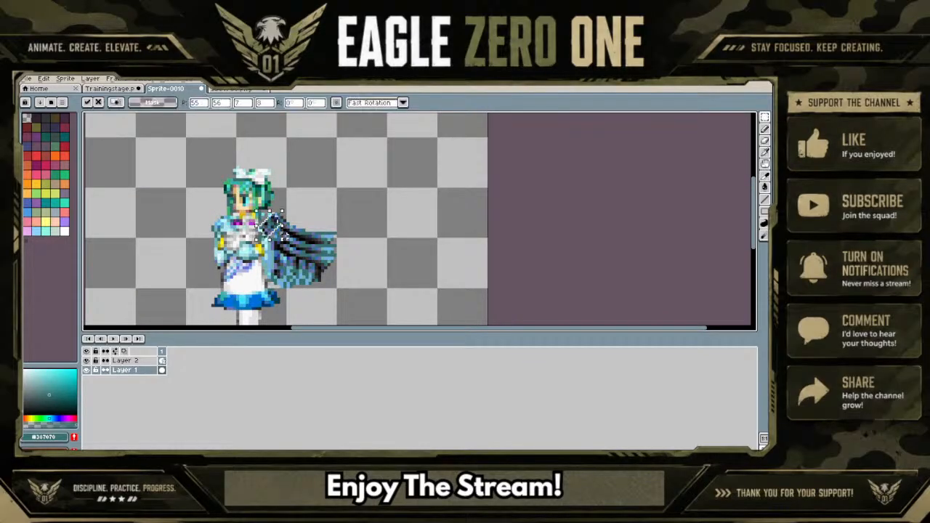
# Try shifting the pasted shoulder piece one pixel sideways to position 56, 56, and undo the shift
pyautogui.scroll(5, 268, 222)
pyautogui.moveTo(270, 219); pyautogui.dragTo(281, 219)
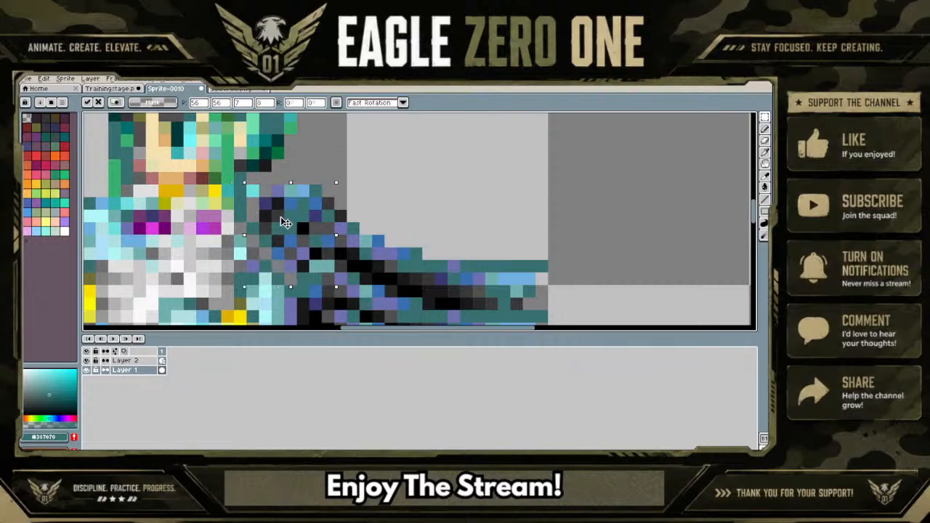
pyautogui.hotkey('ctrl', 'z')
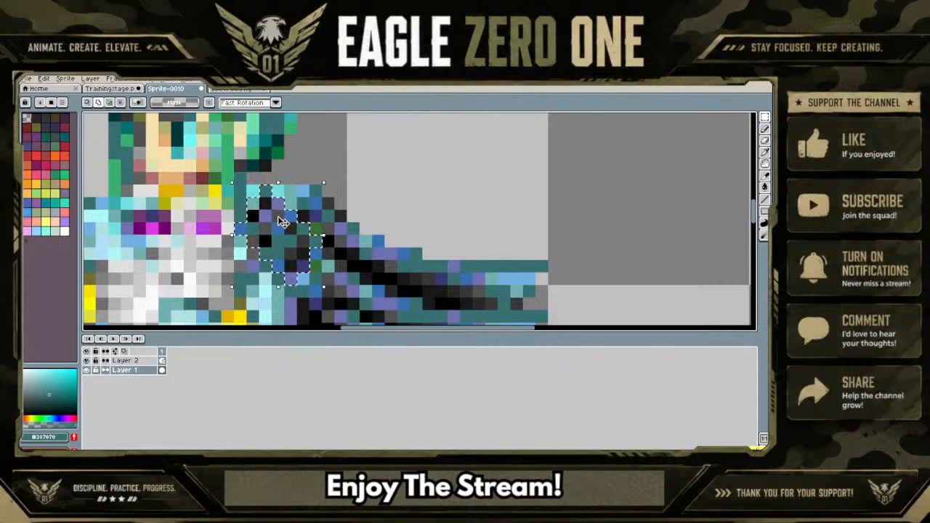
# Touch up the top edge of the shoulder piece on Layer 1 with pixels in blue and dark grey #505050 sampled from the cape
pyautogui.press('i')
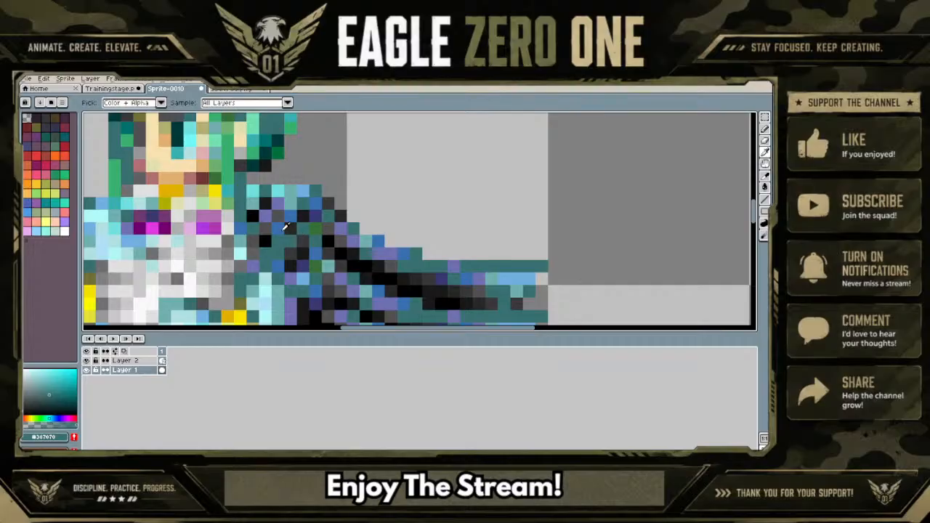
pyautogui.click(764, 128)
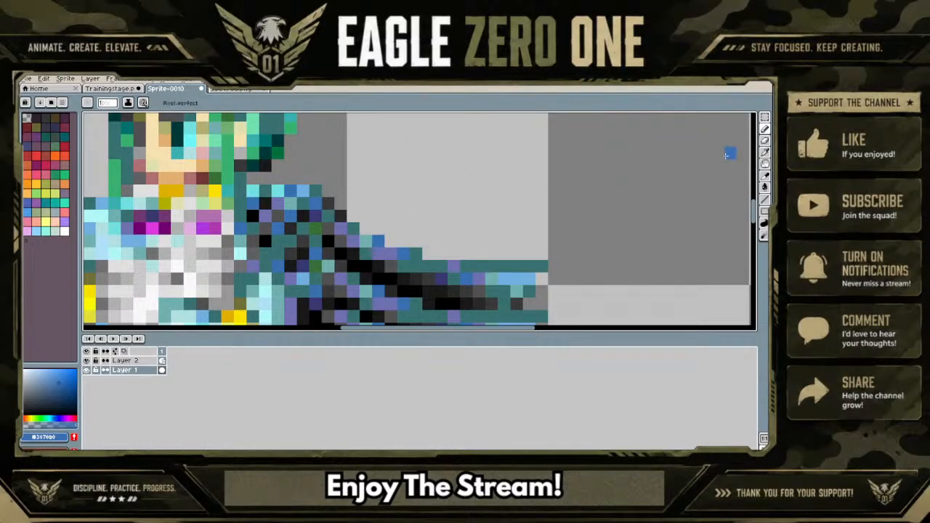
pyautogui.click(764, 151)
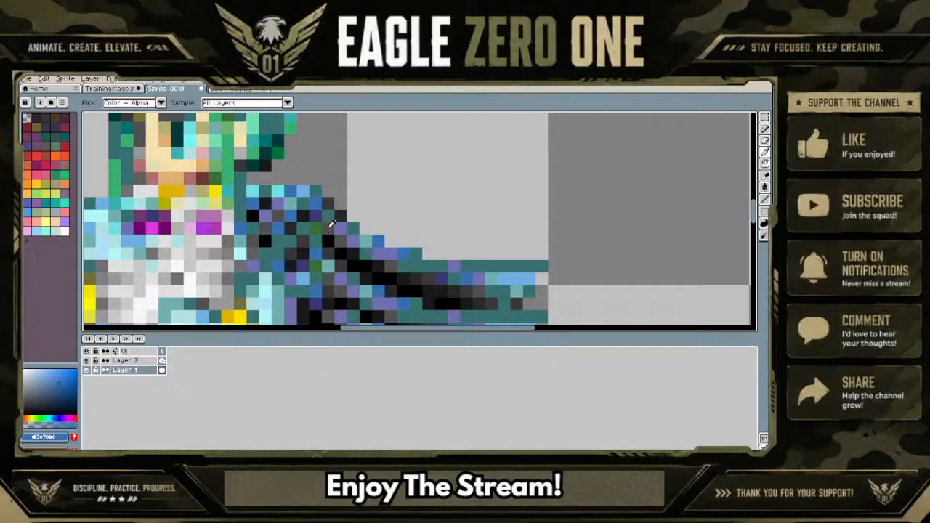
pyautogui.click(330, 222)
pyautogui.click(764, 128)
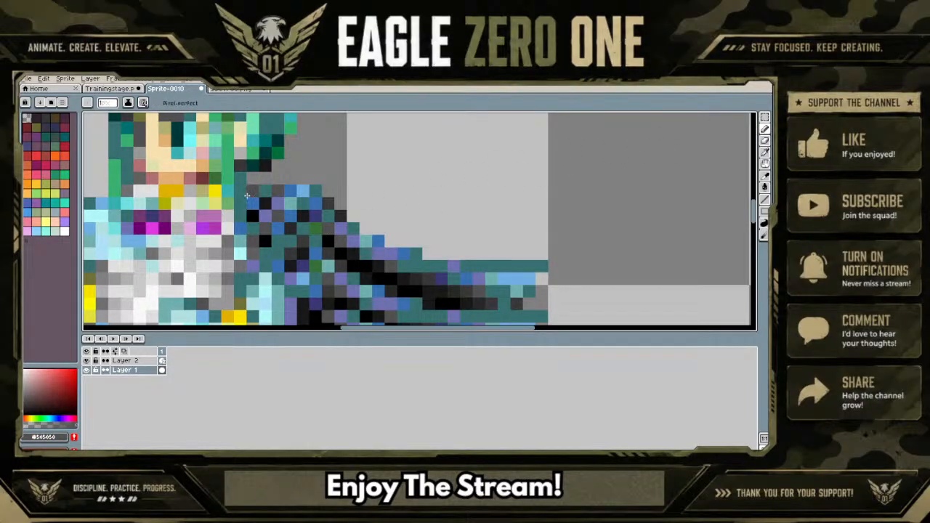
pyautogui.scroll(-5, 298, 193)
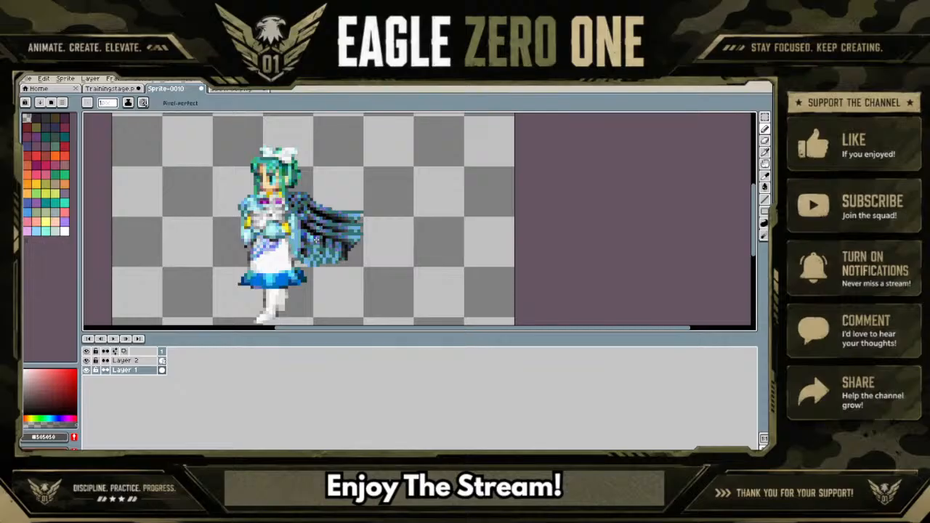
pyautogui.scroll(-1, 303, 259)
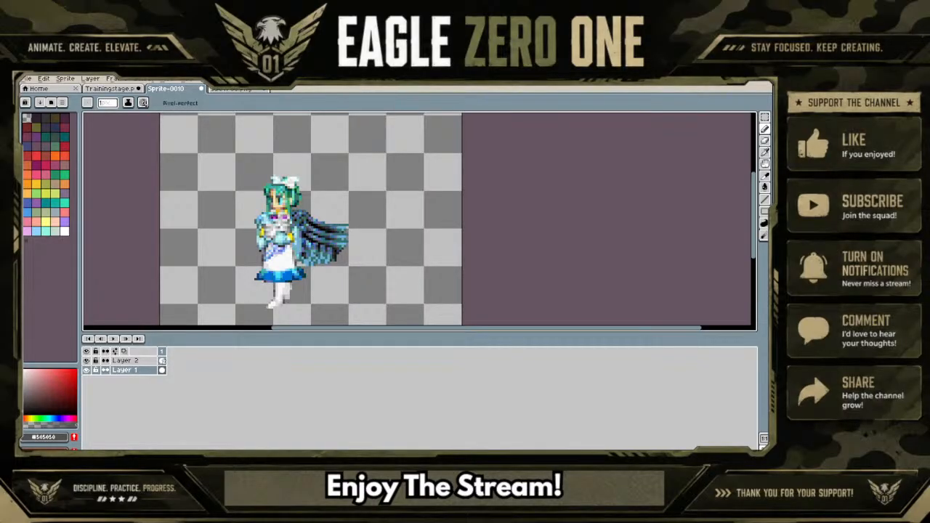
pyautogui.scroll(2, 292, 175)
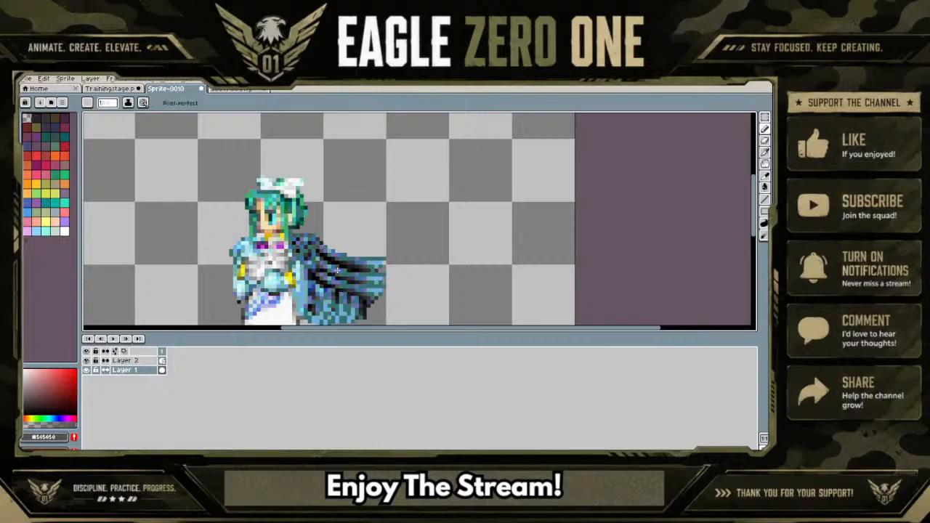
pyautogui.scroll(3, 337, 270)
pyautogui.scroll(-3, 343, 294)
pyautogui.scroll(3, 343, 294)
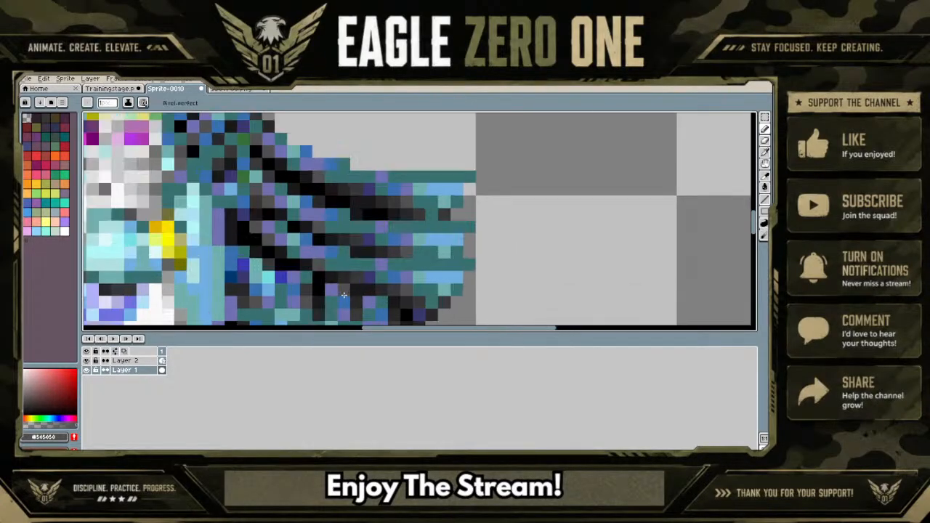
# Save the finished crossed-arms sprite as a new file named MiaBlocknoweapon.png
pyautogui.scroll(-3, 344, 294)
pyautogui.scroll(3, 344, 294)
pyautogui.scroll(-3, 344, 294)
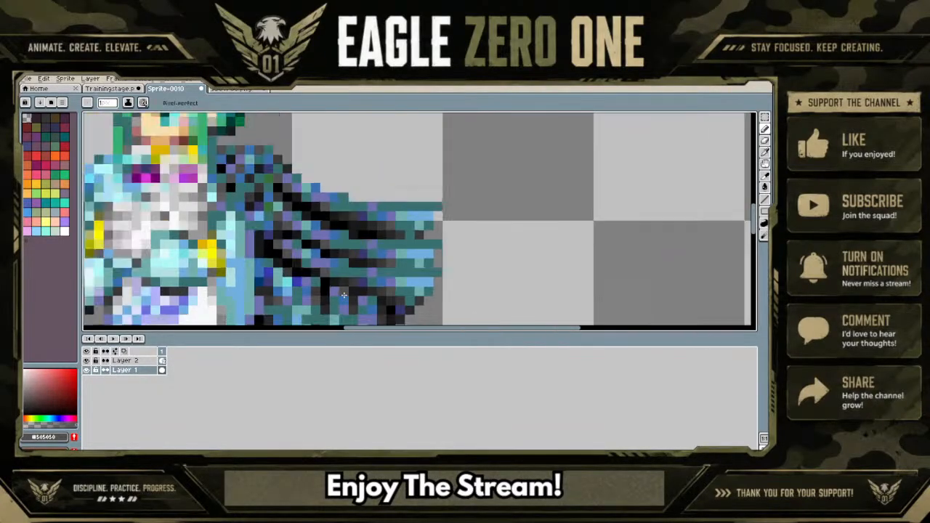
pyautogui.moveTo(755, 186); pyautogui.dragTo(757, 212)
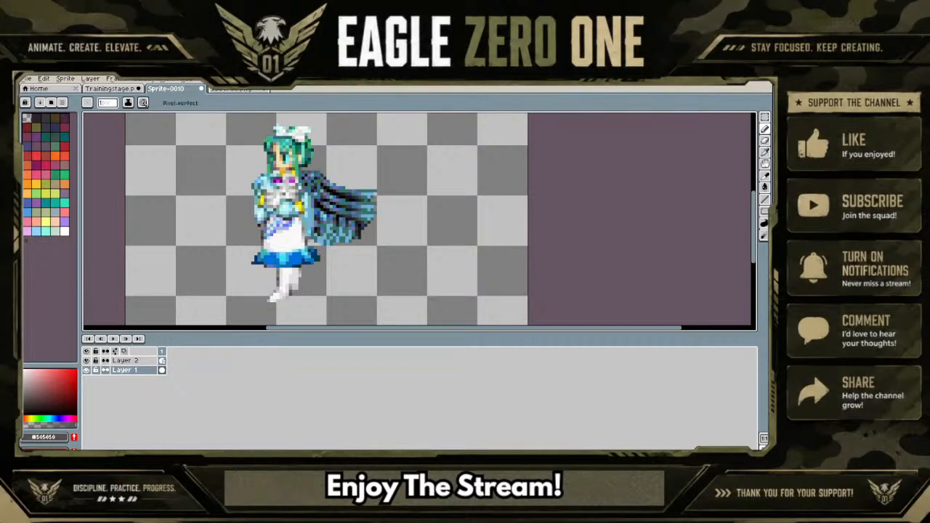
pyautogui.click(28, 78)
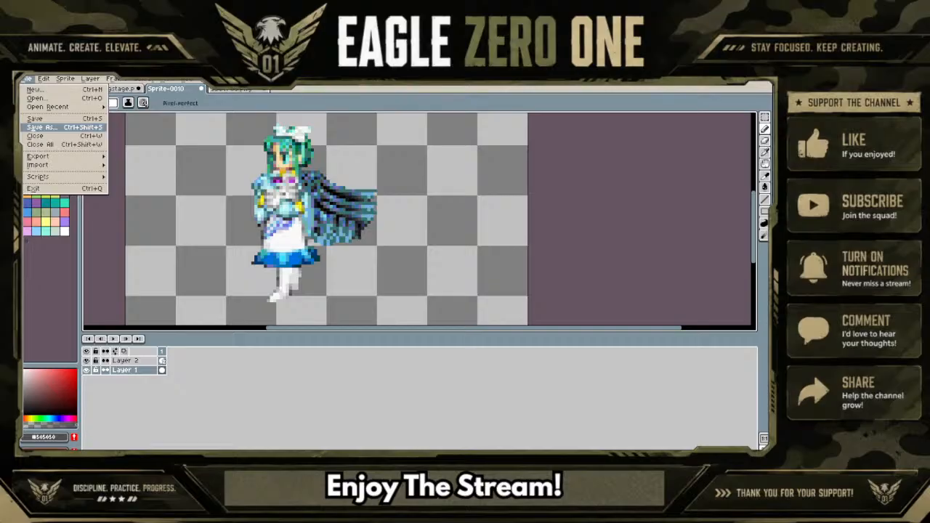
pyautogui.click(40, 127)
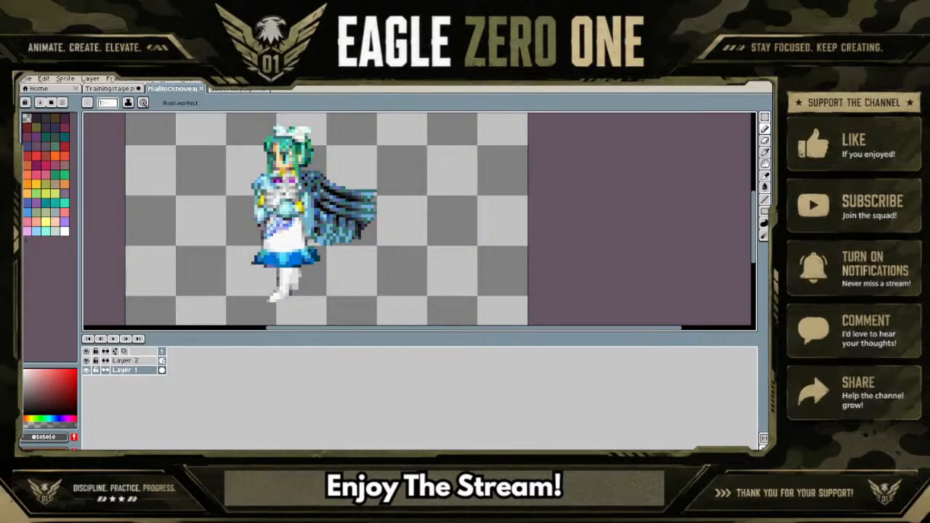
# Switch to Adobe Animate and delete Mia's sprite from the Mia layer at the playhead frame
pyautogui.click(727, 71)
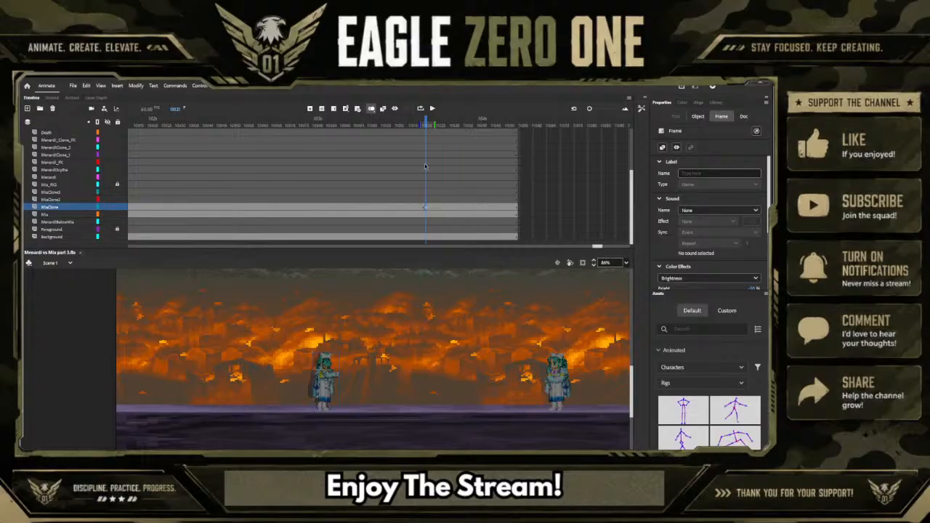
pyautogui.click(426, 216)
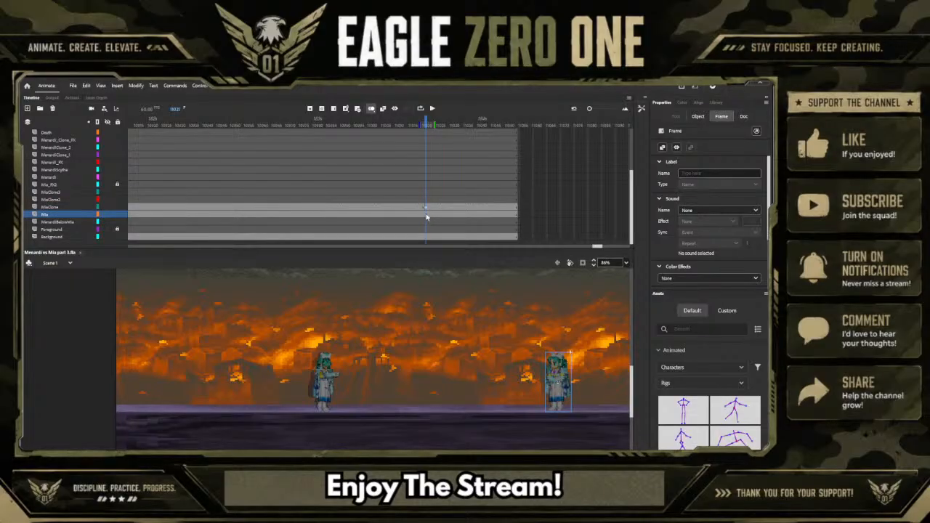
pyautogui.press('Delete')
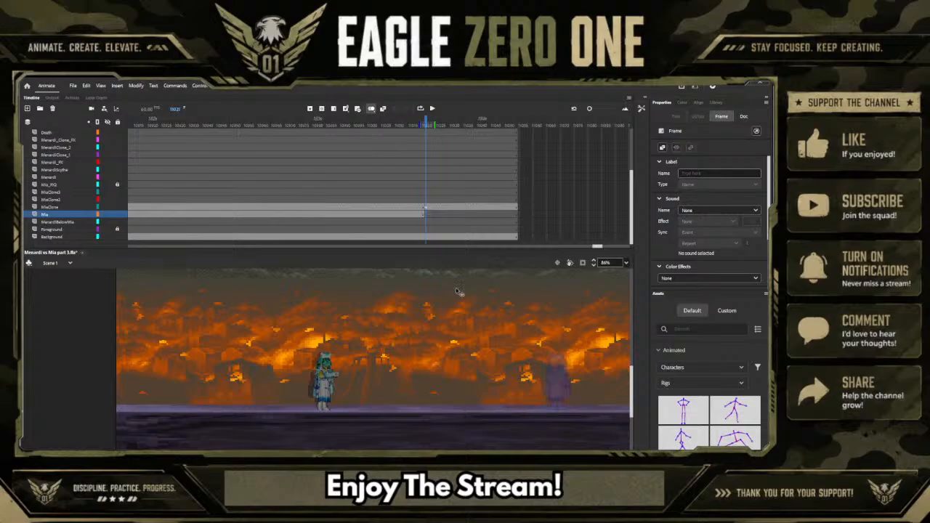
# Search the library for "block" and place MiaBlocknoweapon.png on the stage over Mia's onion-skin silhouette
pyautogui.click(713, 104)
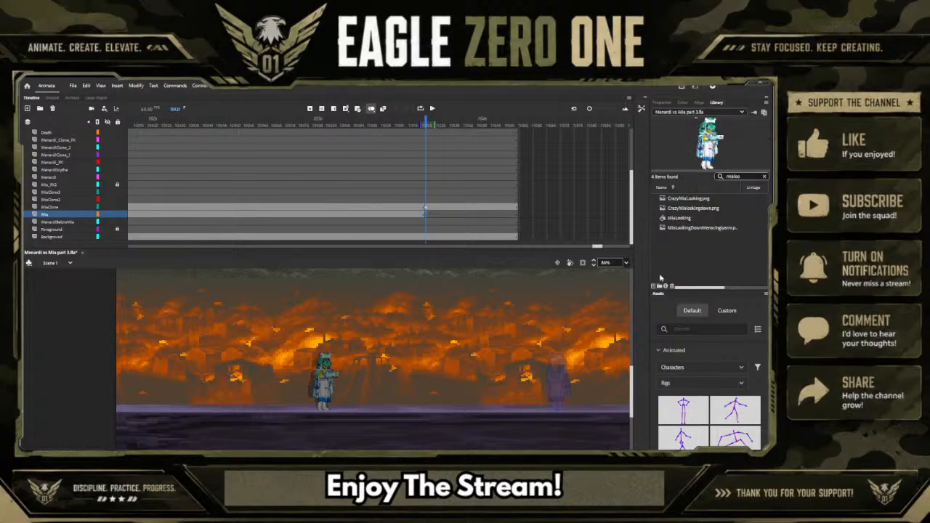
pyautogui.click(764, 176)
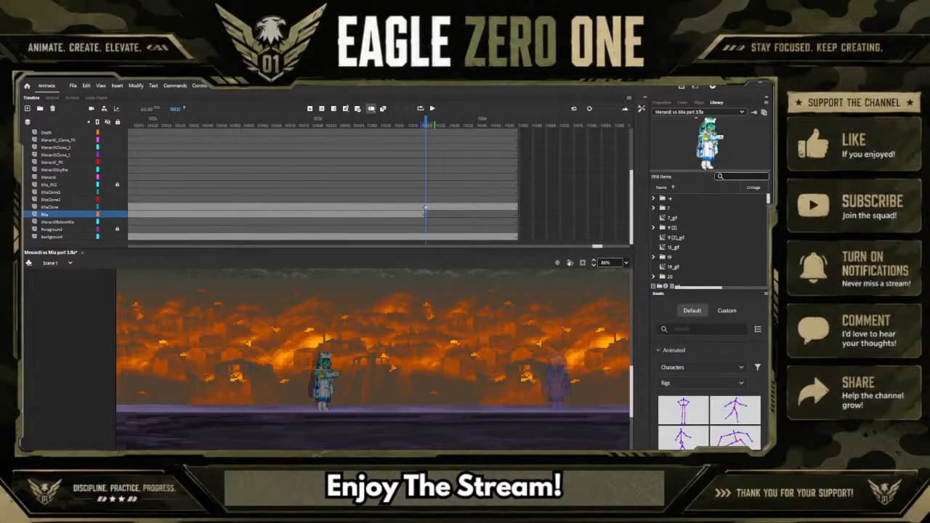
pyautogui.click(739, 176)
pyautogui.write('block')
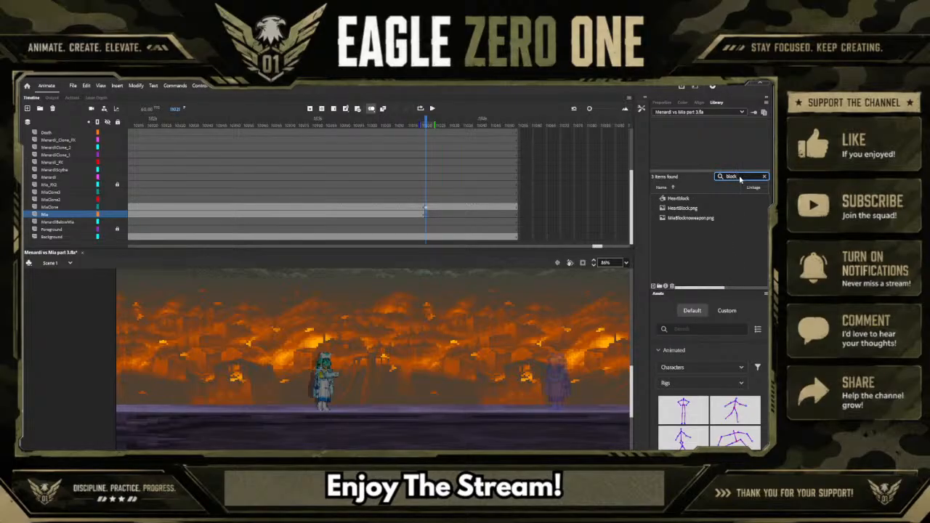
pyautogui.click(698, 219)
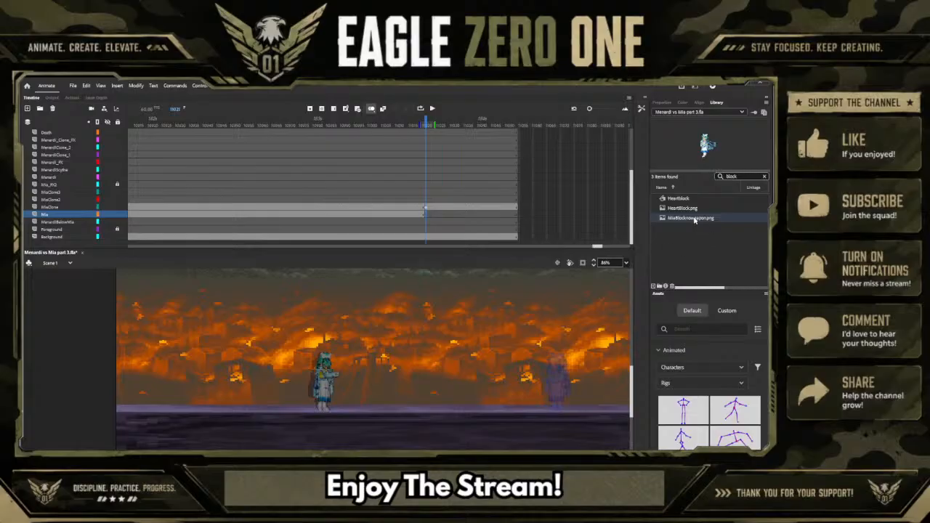
pyautogui.moveTo(685, 218); pyautogui.dragTo(558, 397)
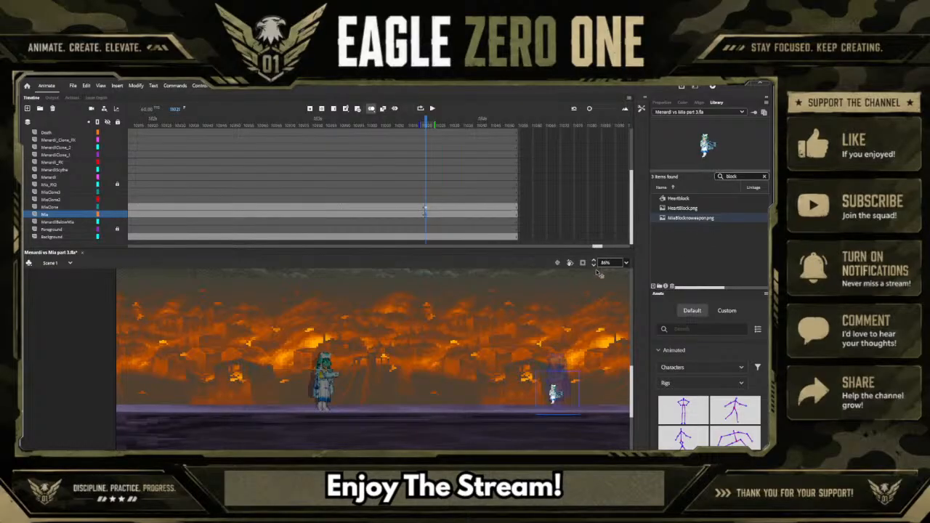
# Convert the placed Mia bitmap into a graphic symbol named MiaBlocking and clear the library search
pyautogui.click(593, 263)
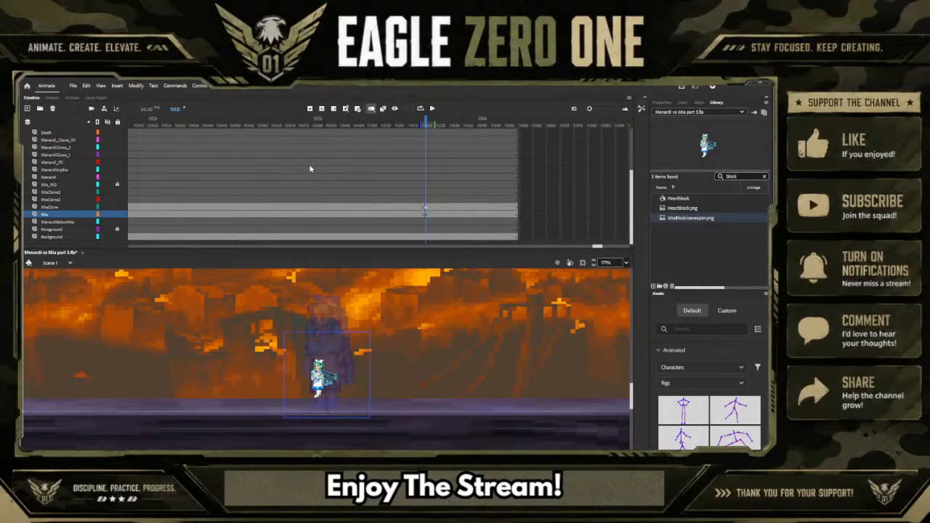
pyautogui.click(445, 268)
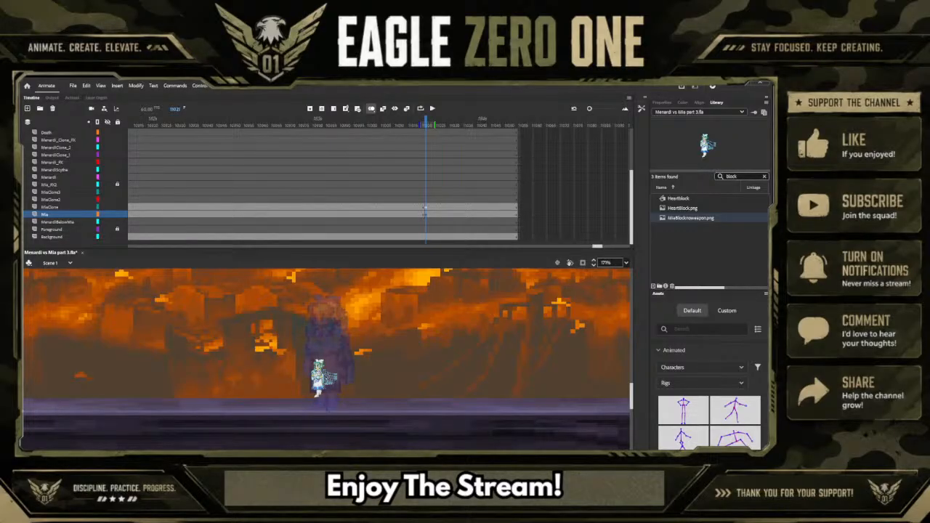
pyautogui.press('Return')
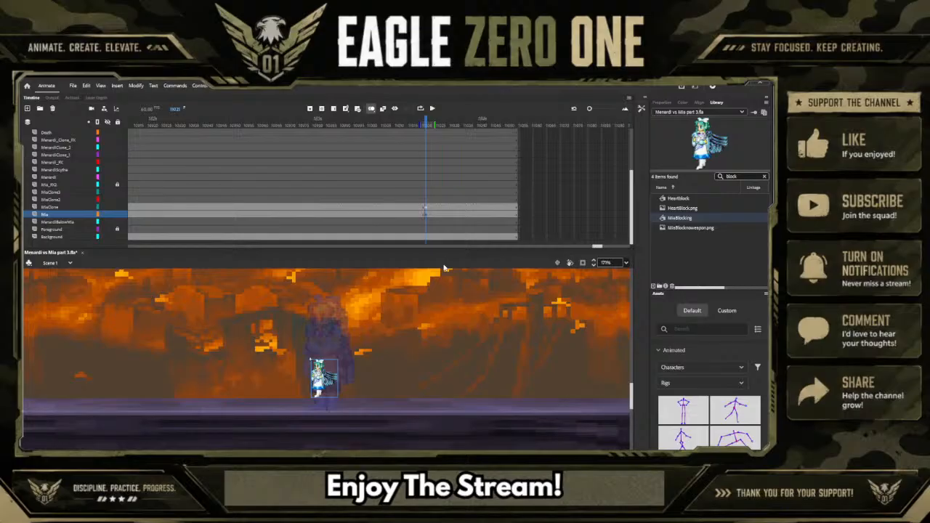
pyautogui.click(763, 176)
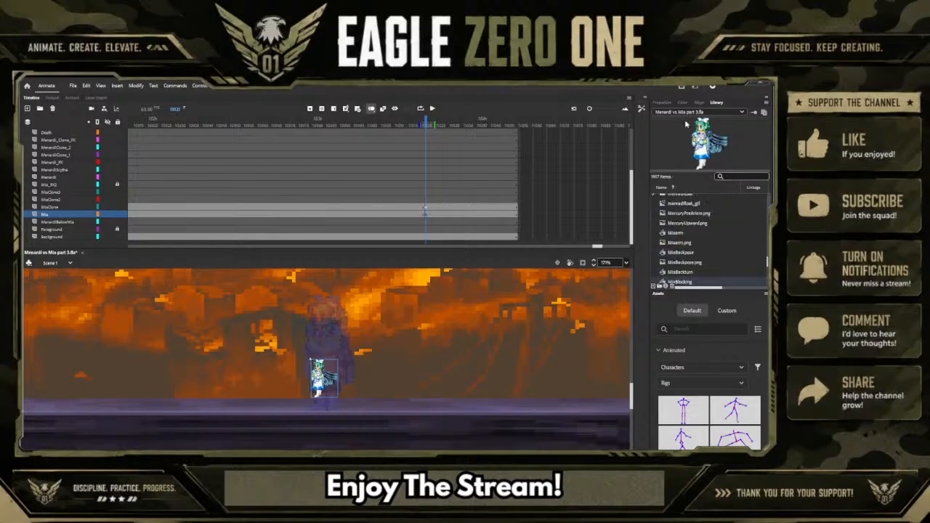
# Set the MiaBlocking instance's height to 176.75 and its width to 76.7
pyautogui.click(662, 103)
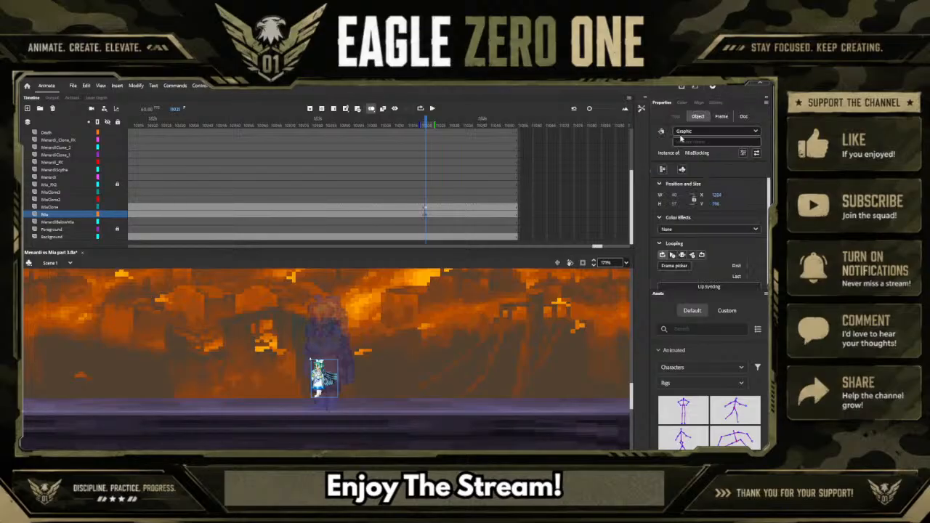
pyautogui.click(674, 204)
pyautogui.write('176.5')
pyautogui.click(676, 194)
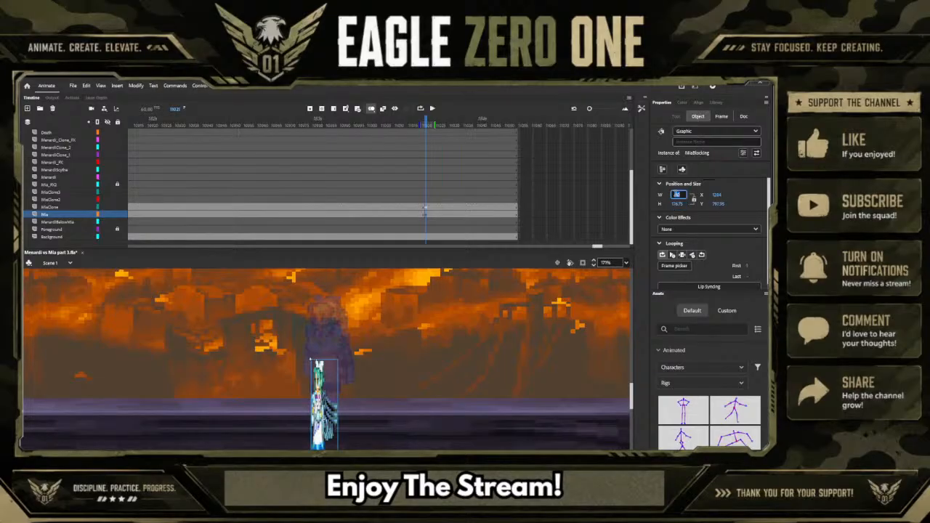
pyautogui.write('767')
pyautogui.press('Return')
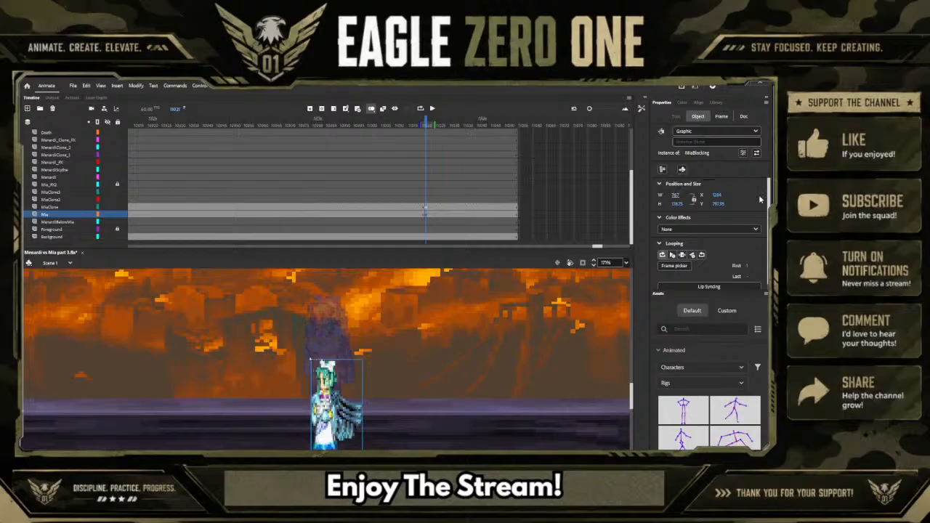
# Darken the MiaBlocking instance with the Brightness color effect
pyautogui.click(741, 235)
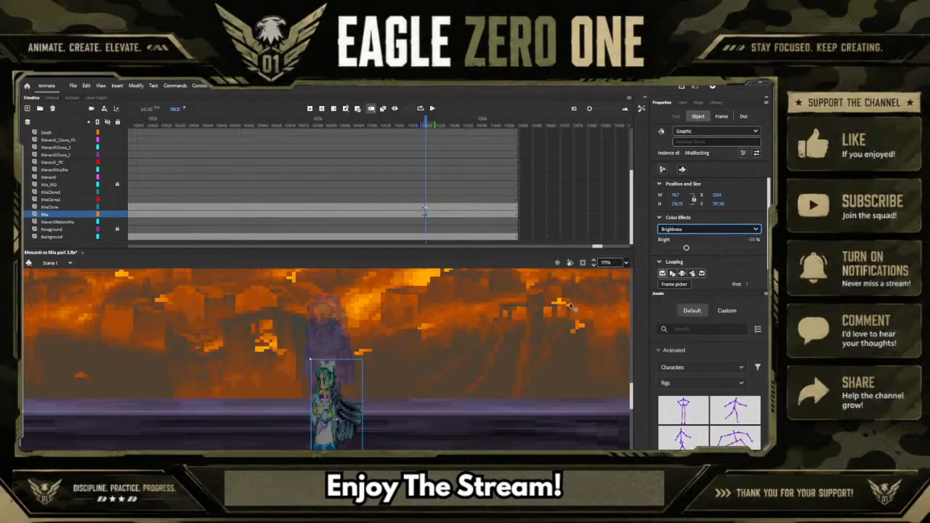
pyautogui.click(594, 267)
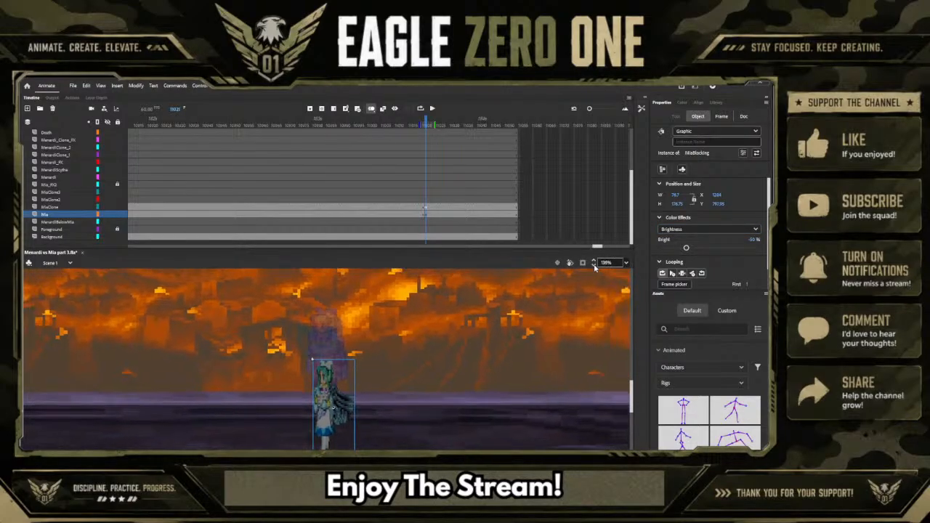
pyautogui.click(594, 268)
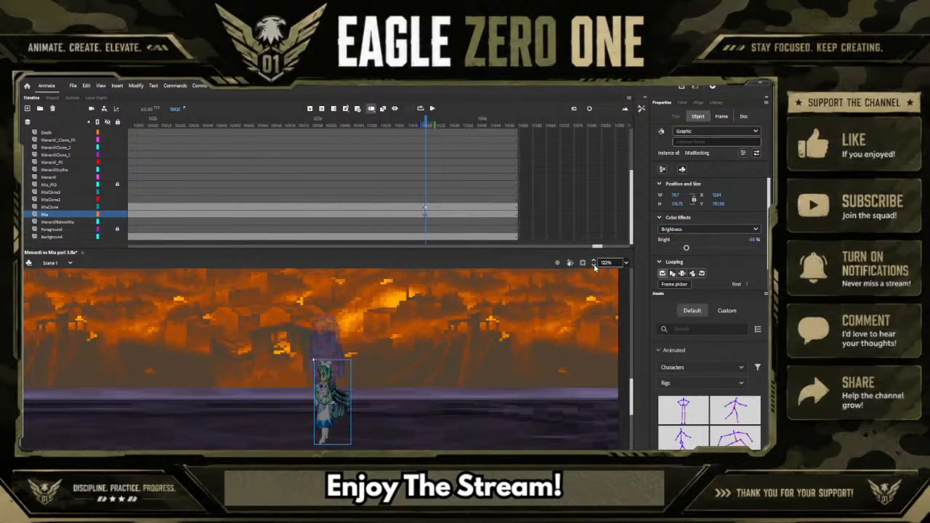